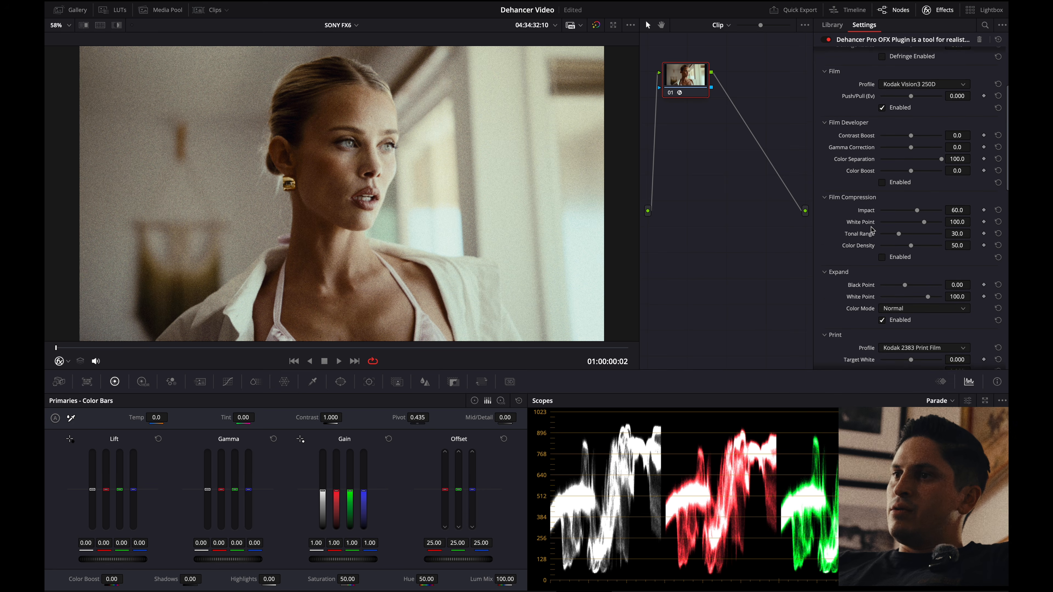
# - Browse the available film profiles and set the Film profile to Rollei Ortho 25
pyautogui.scroll(2, 864, 104)
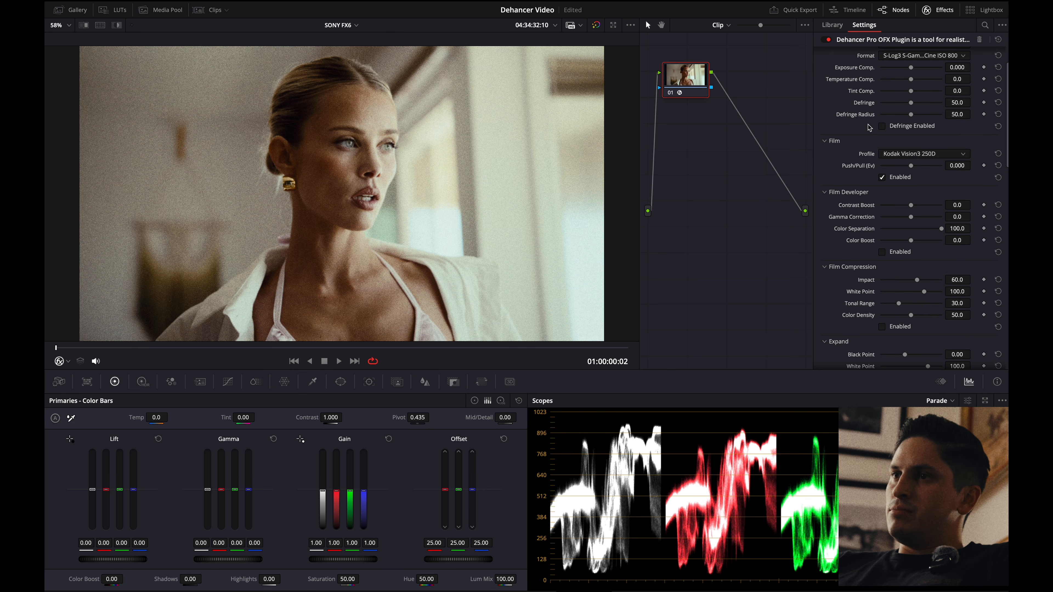
pyautogui.click(931, 158)
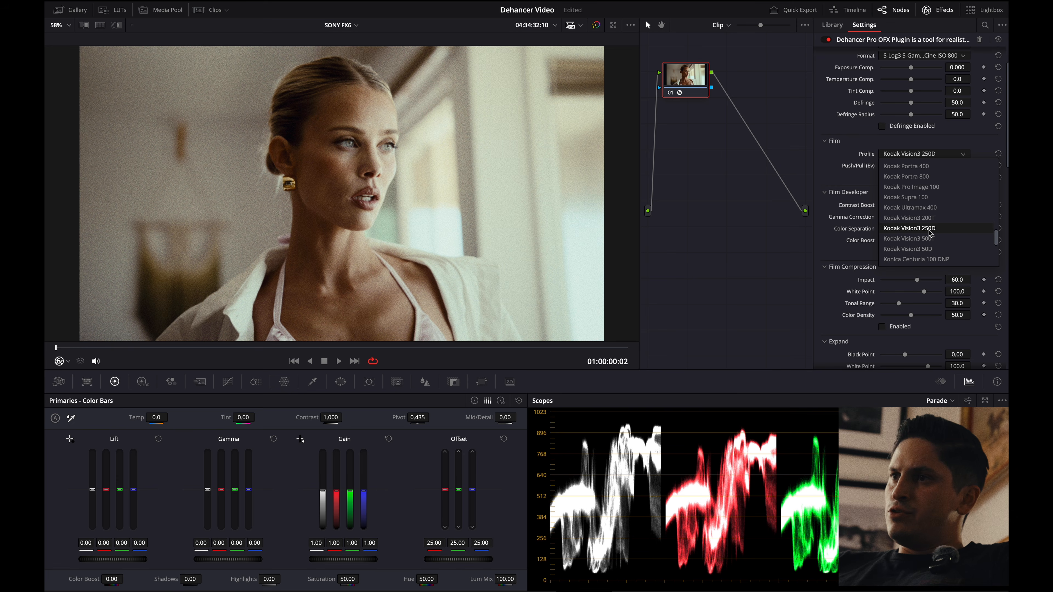
pyautogui.scroll(5, 930, 230)
pyautogui.scroll(-10, 936, 229)
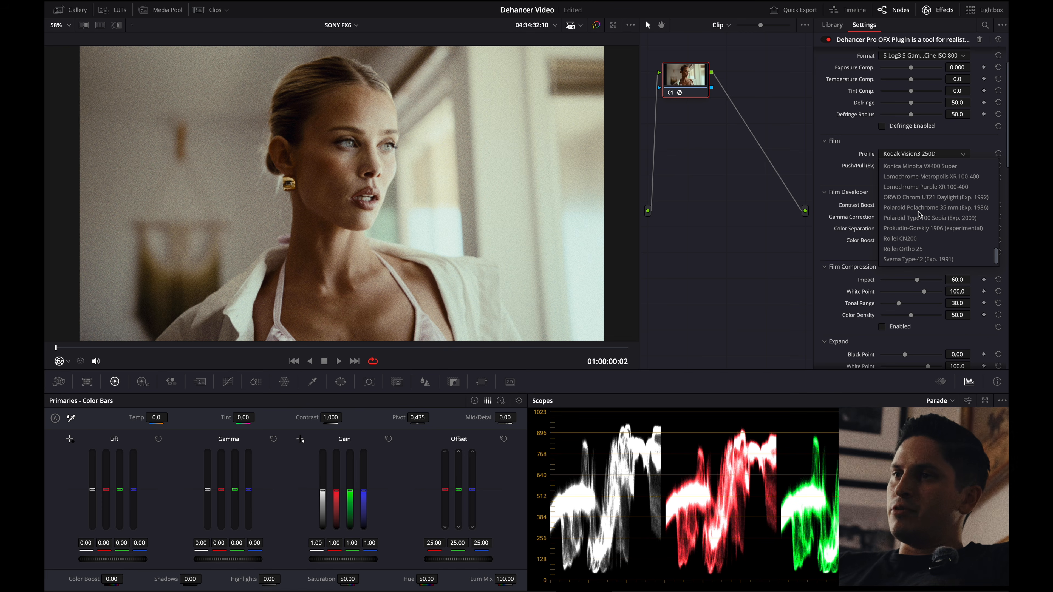
pyautogui.scroll(1, 919, 212)
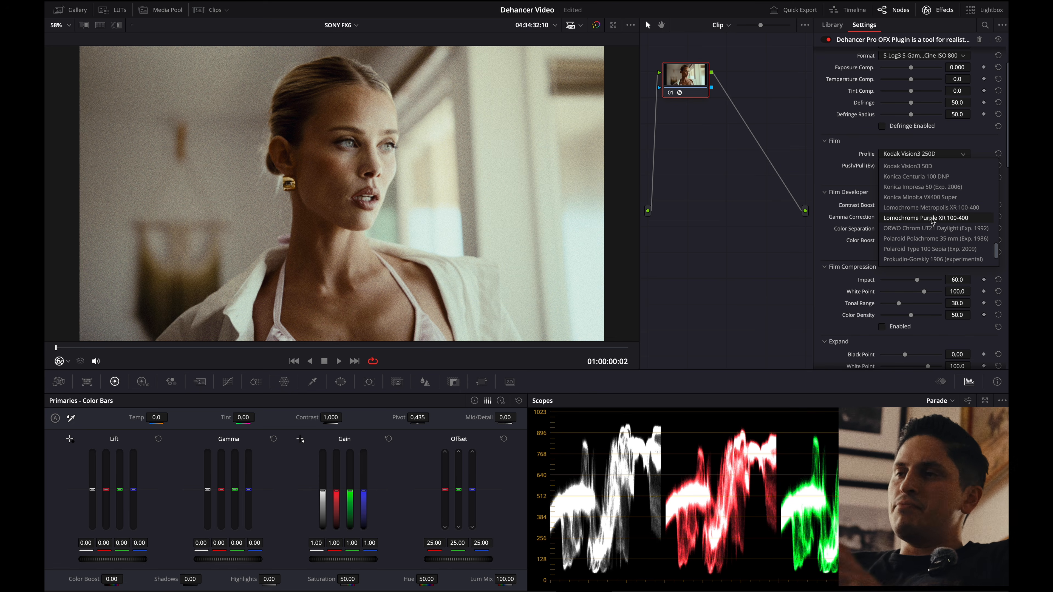
pyautogui.scroll(-1, 921, 258)
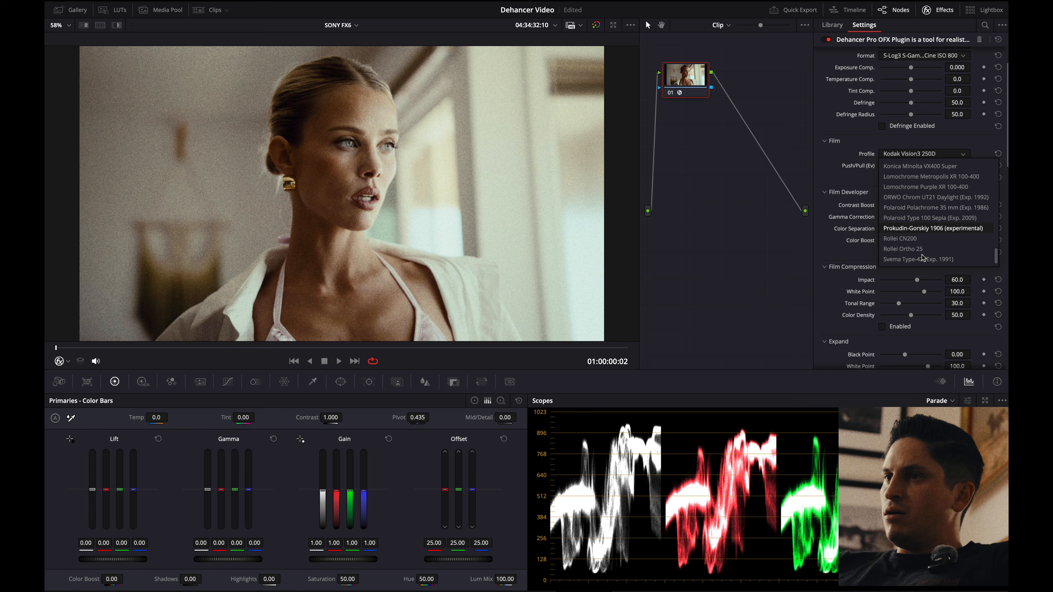
pyautogui.click(914, 249)
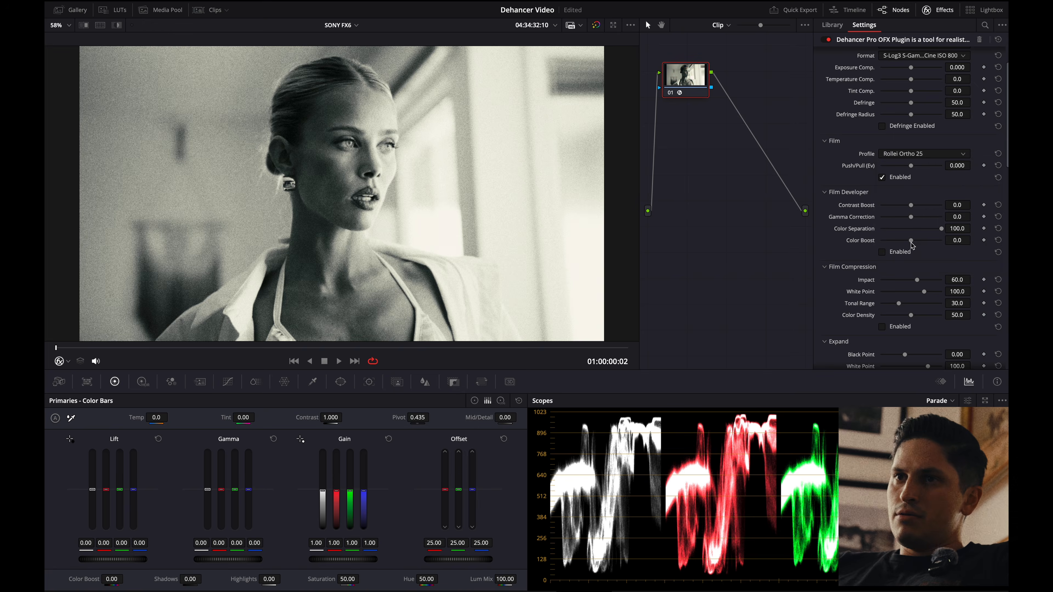
# - Set the Film Developer Color Boost to 7.0 and try the Prokudin-Gorskiy 1906 (experimental) film profile
pyautogui.click(913, 238)
pyautogui.click(915, 218)
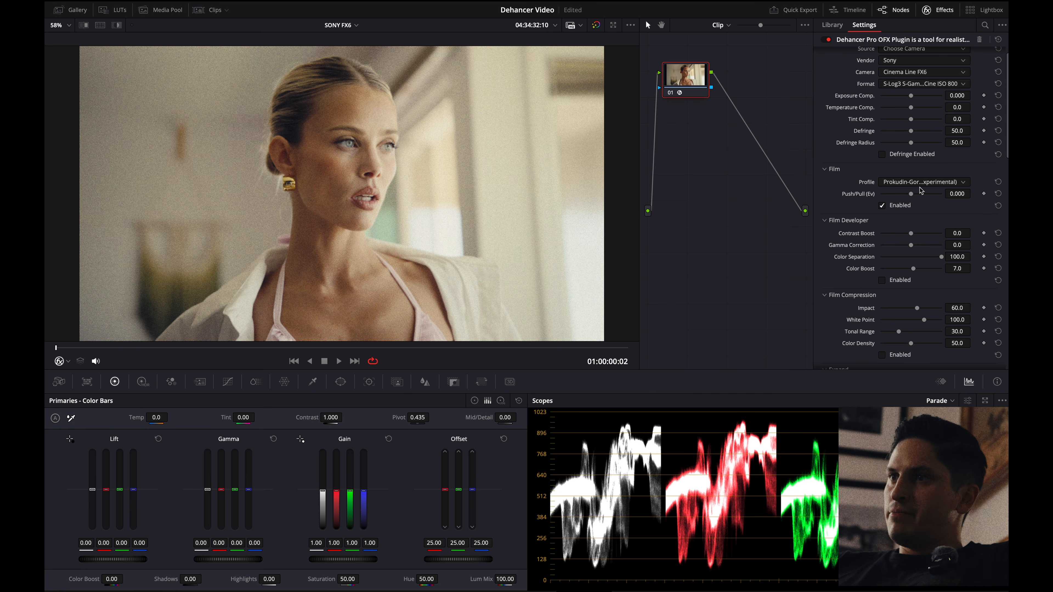
# - Set the Film profile back to Kodak Vision3 250D
pyautogui.click(923, 181)
pyautogui.scroll(3, 926, 241)
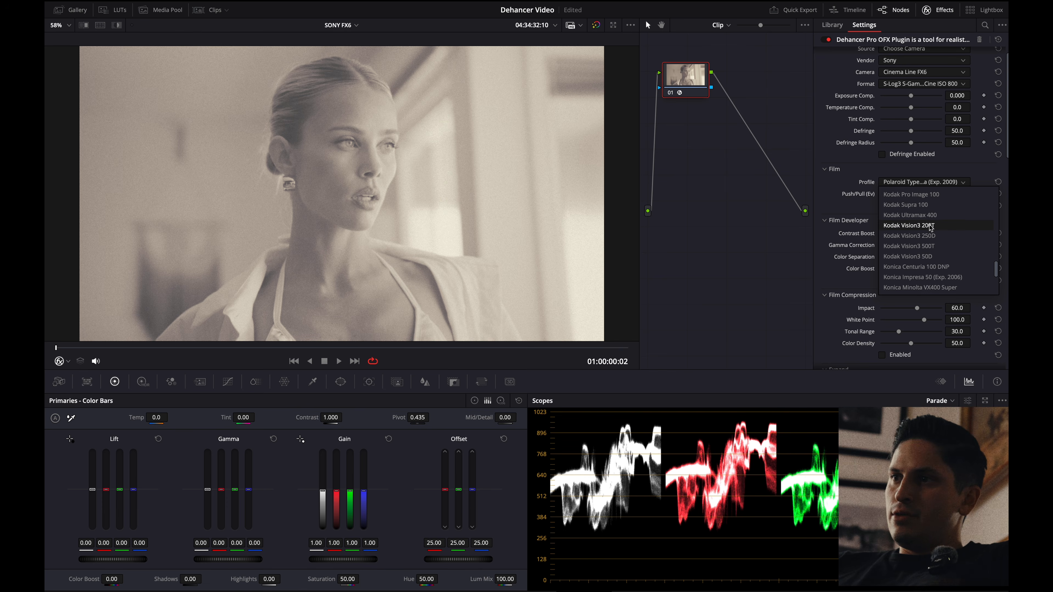
pyautogui.click(916, 235)
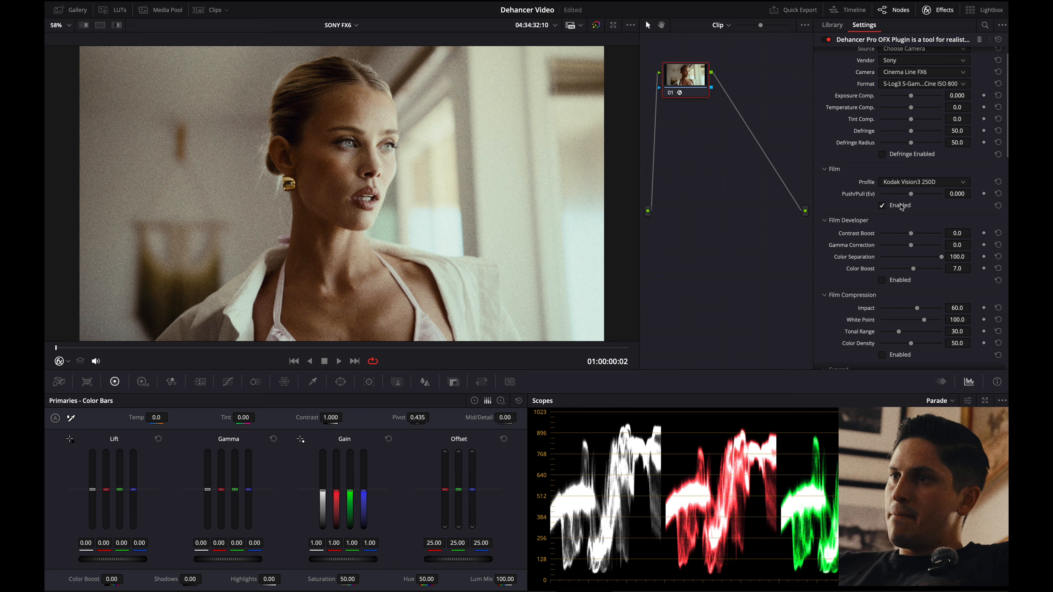
# - Set the Film profile to Kodak Vision3 200T and raise its Push/Pull to about 1.628 Ev
pyautogui.moveTo(901, 203); pyautogui.dragTo(942, 206)
pyautogui.click(932, 184)
pyautogui.click(928, 227)
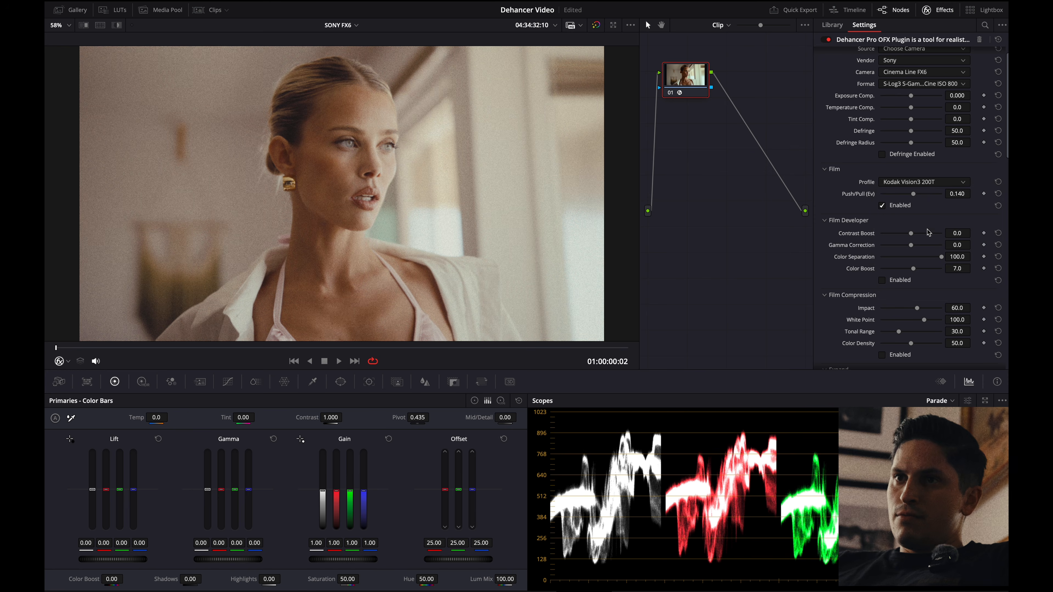
pyautogui.moveTo(923, 203); pyautogui.dragTo(938, 206)
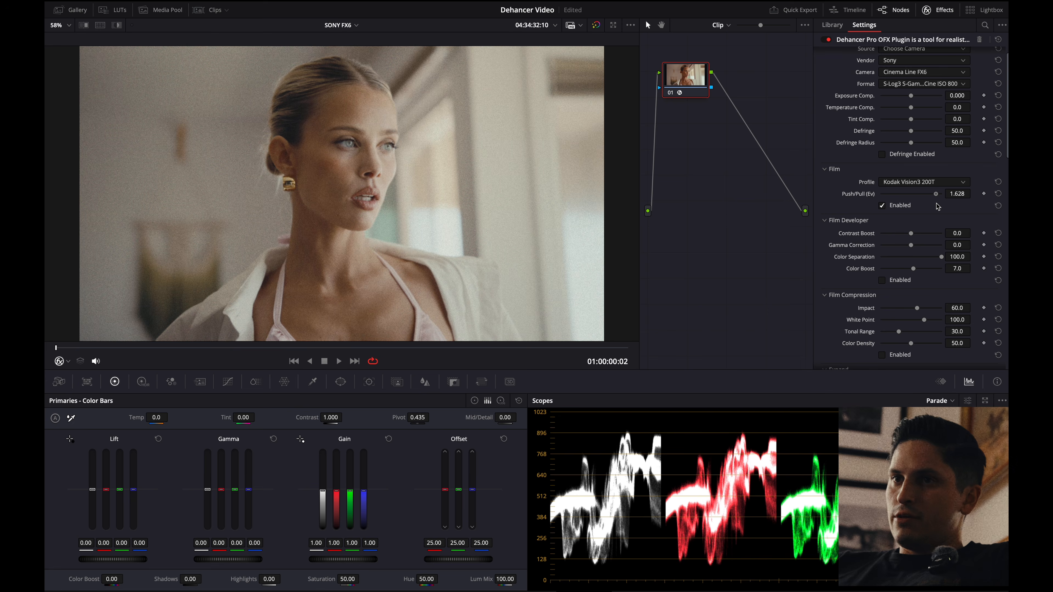
# - Set the Film profile to Kodak Vision3 500T with Push/Pull at 2.000 Ev
pyautogui.click(936, 181)
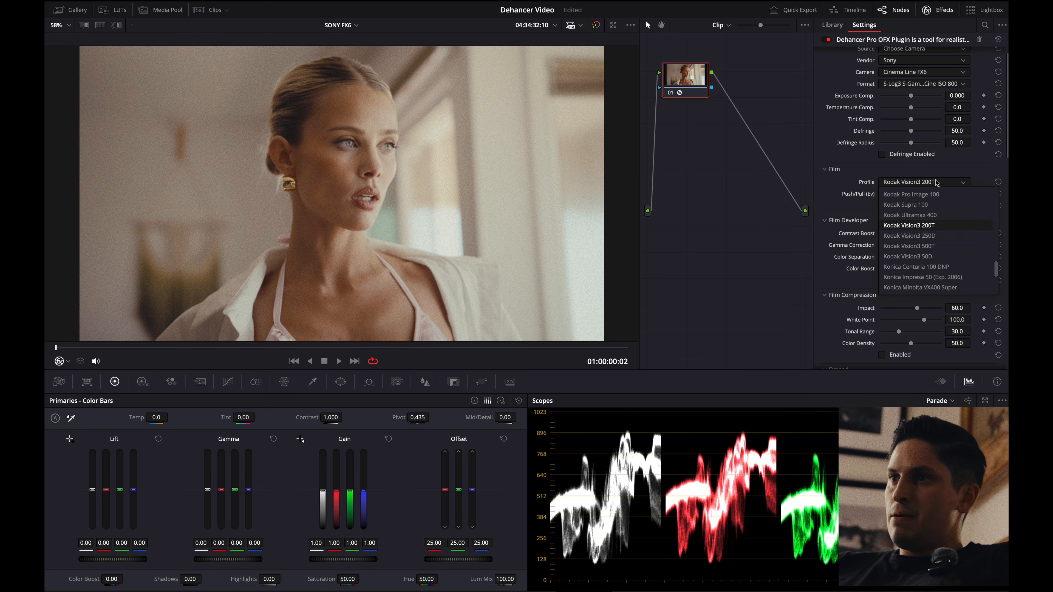
pyautogui.click(934, 246)
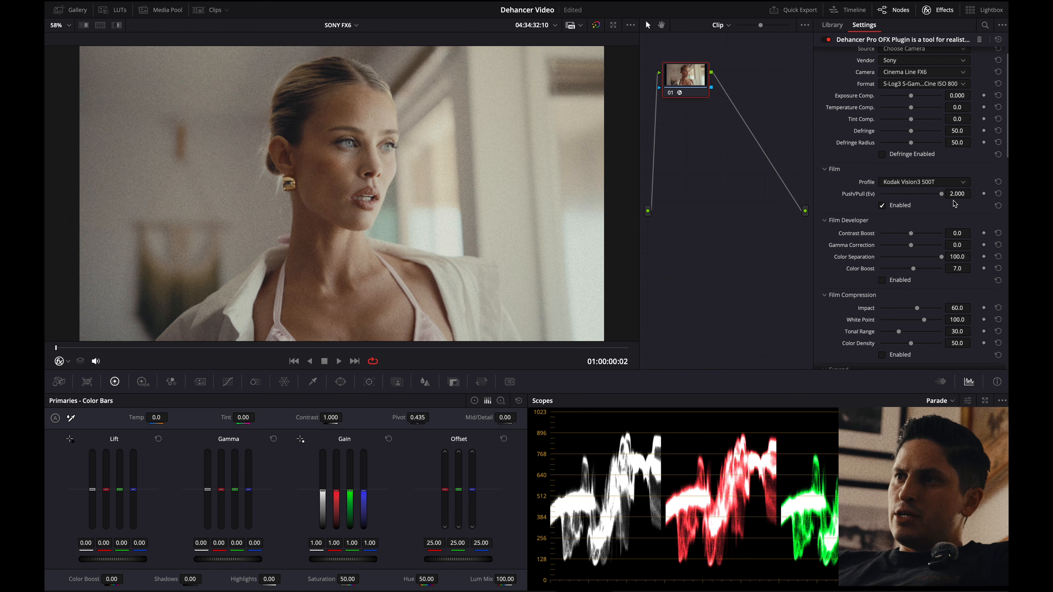
pyautogui.click(952, 184)
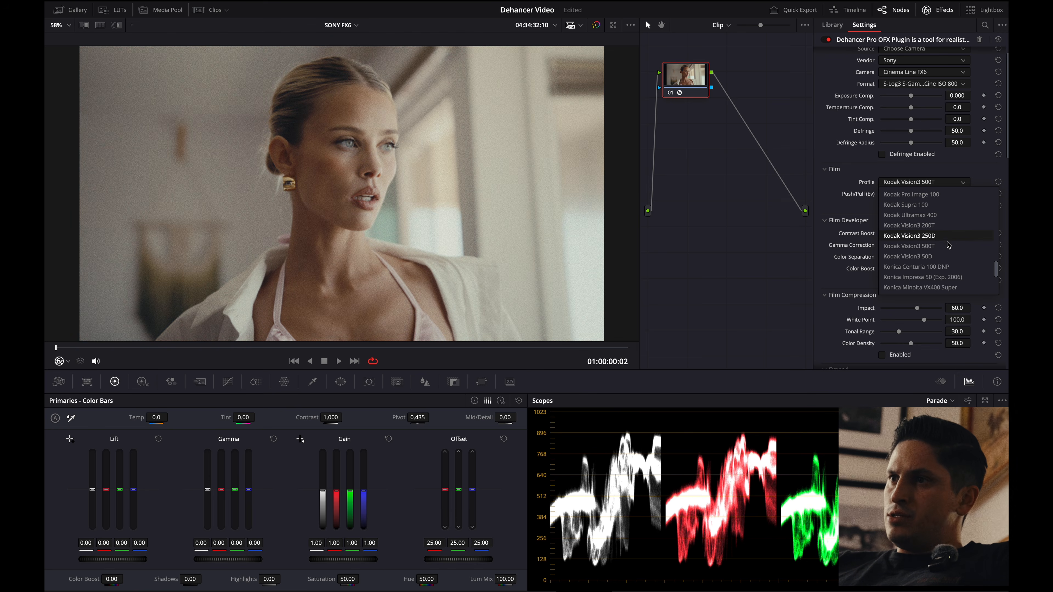
pyautogui.click(934, 182)
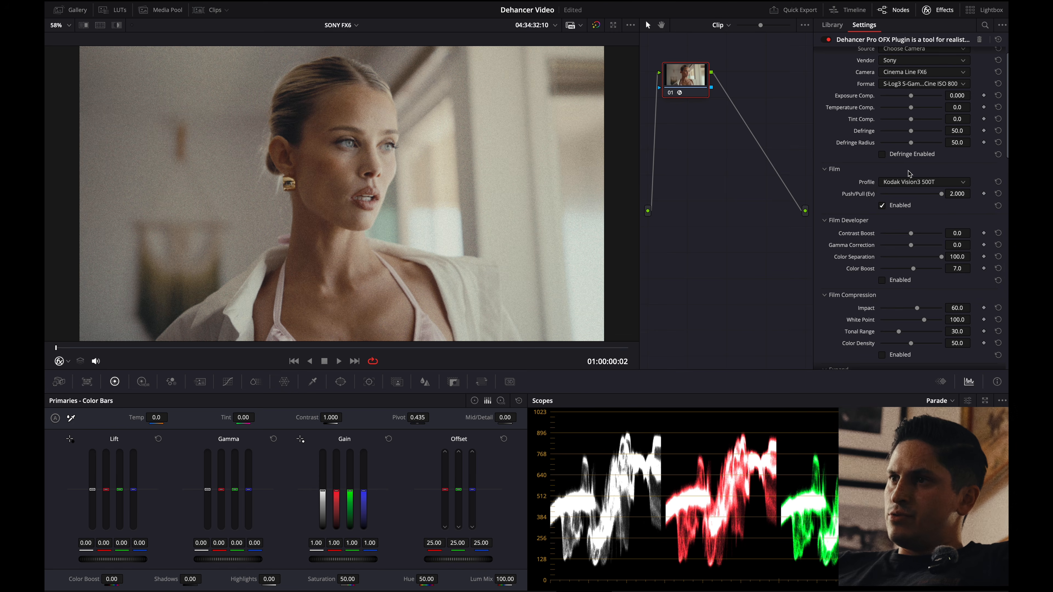
# - Enable the Film Developer section
pyautogui.scroll(-3, 880, 235)
pyautogui.click(882, 230)
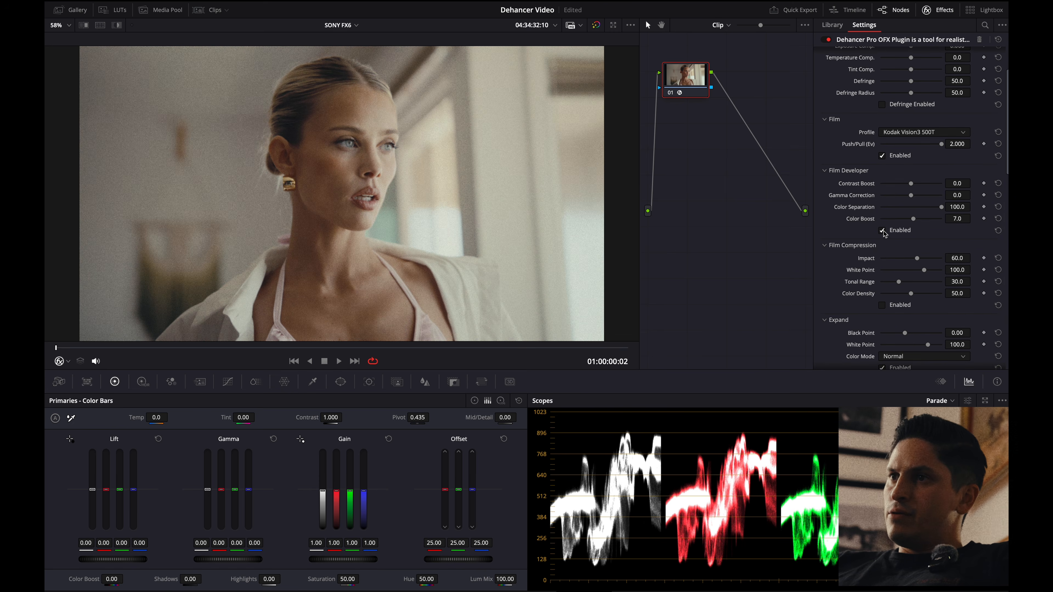
# - Enable Film Compression, toggling it off and on to compare the highlights, and set its Impact to about 52.9
pyautogui.scroll(-3, 849, 243)
pyautogui.click(882, 247)
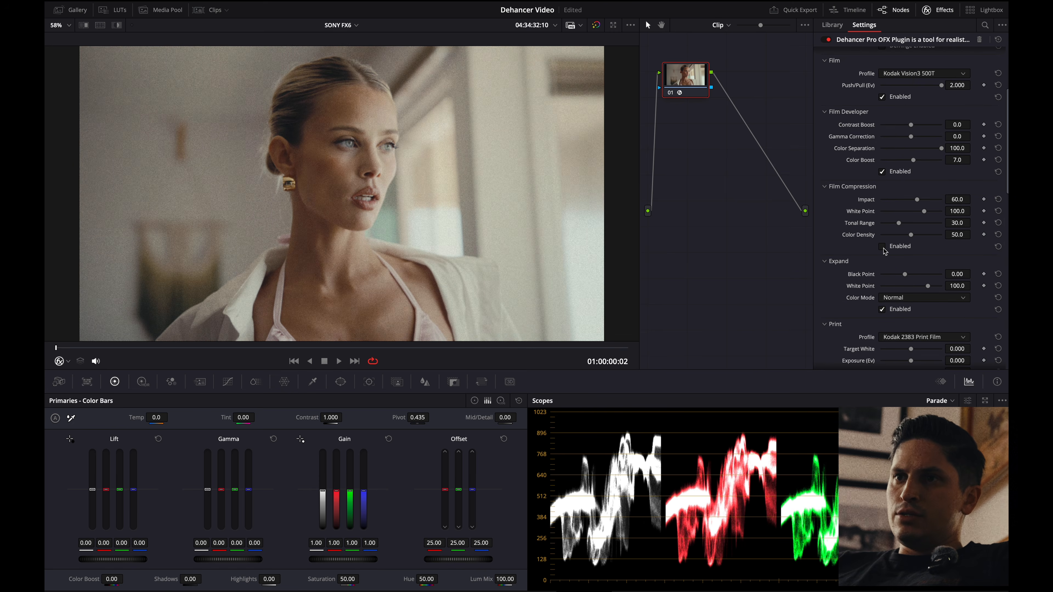
pyautogui.click(882, 246)
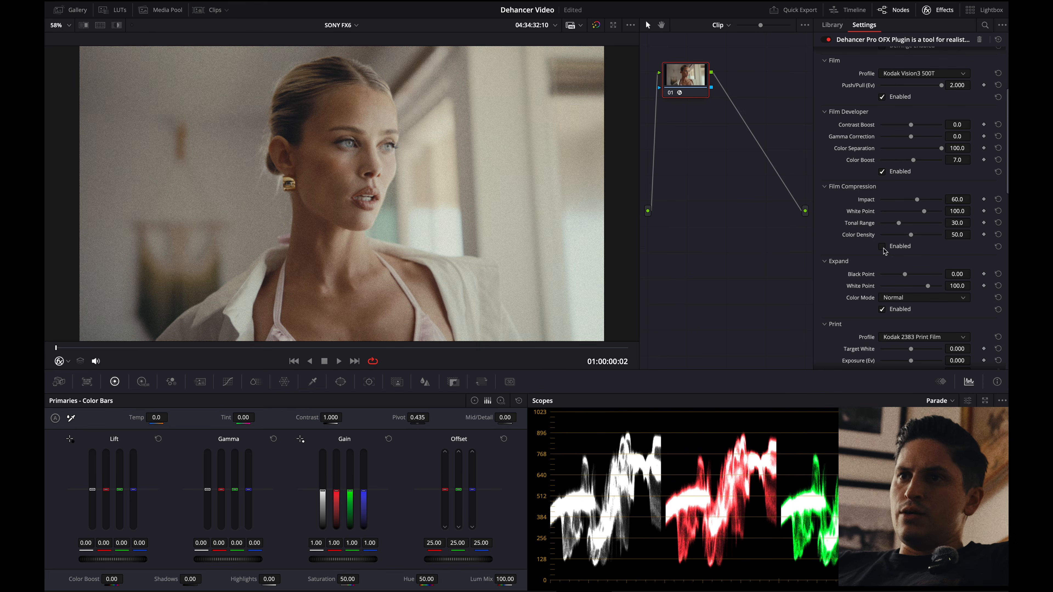
pyautogui.click(882, 246)
pyautogui.click(882, 248)
pyautogui.click(882, 248)
pyautogui.click(883, 248)
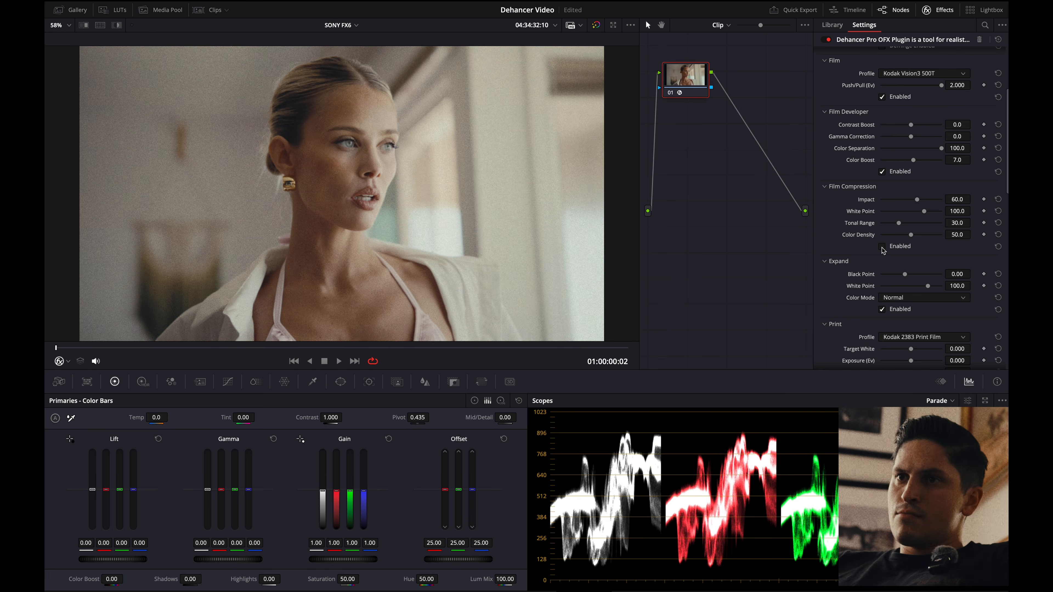
pyautogui.click(882, 248)
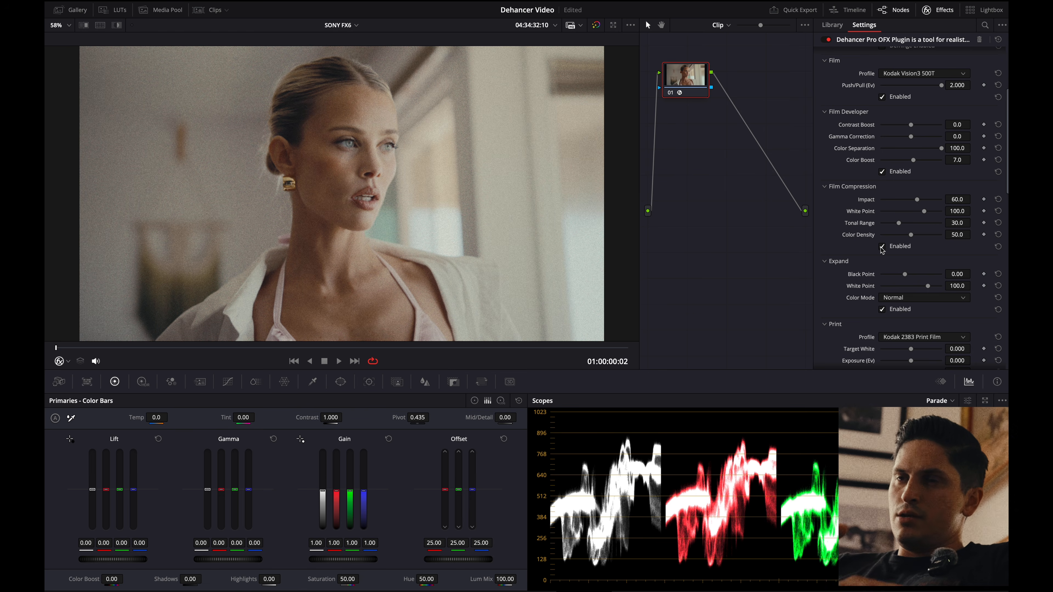
pyautogui.scroll(3, 914, 118)
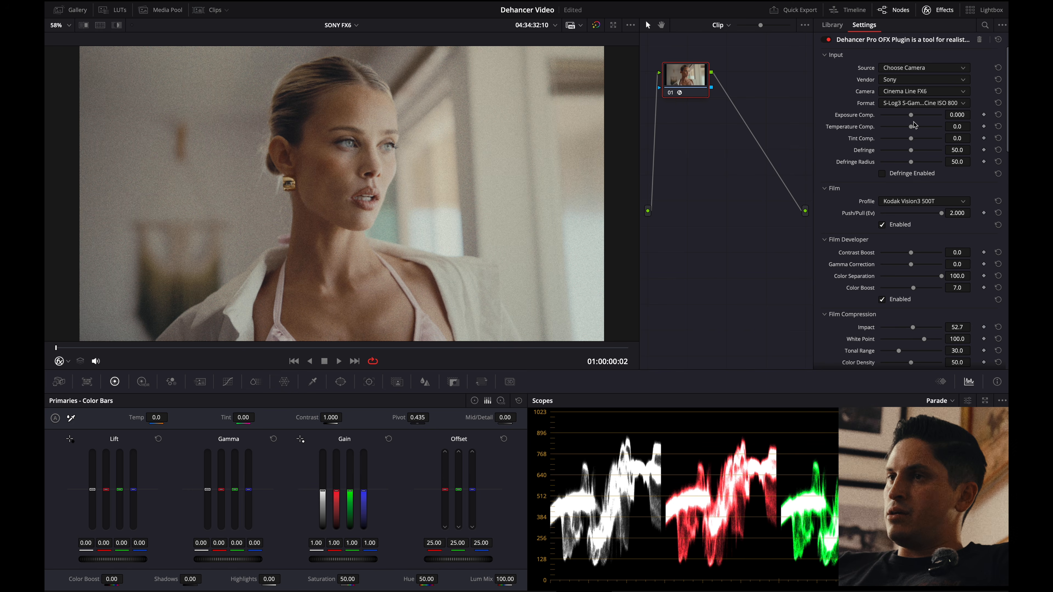
pyautogui.scroll(-5, 915, 125)
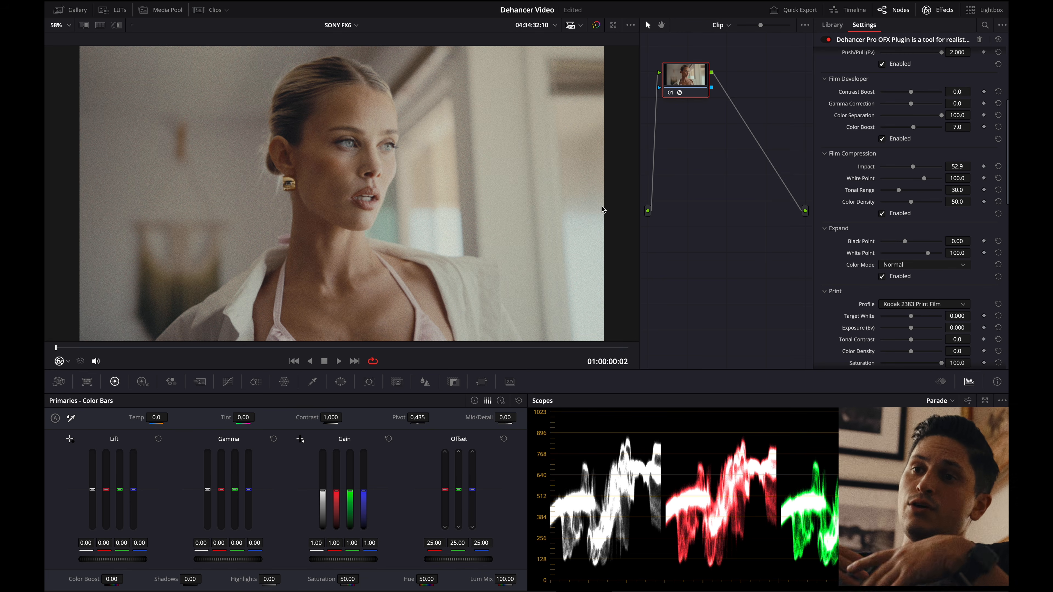
# - Raise the Film Developer Color Boost to about 31.8 and save the project
pyautogui.scroll(-10, 866, 282)
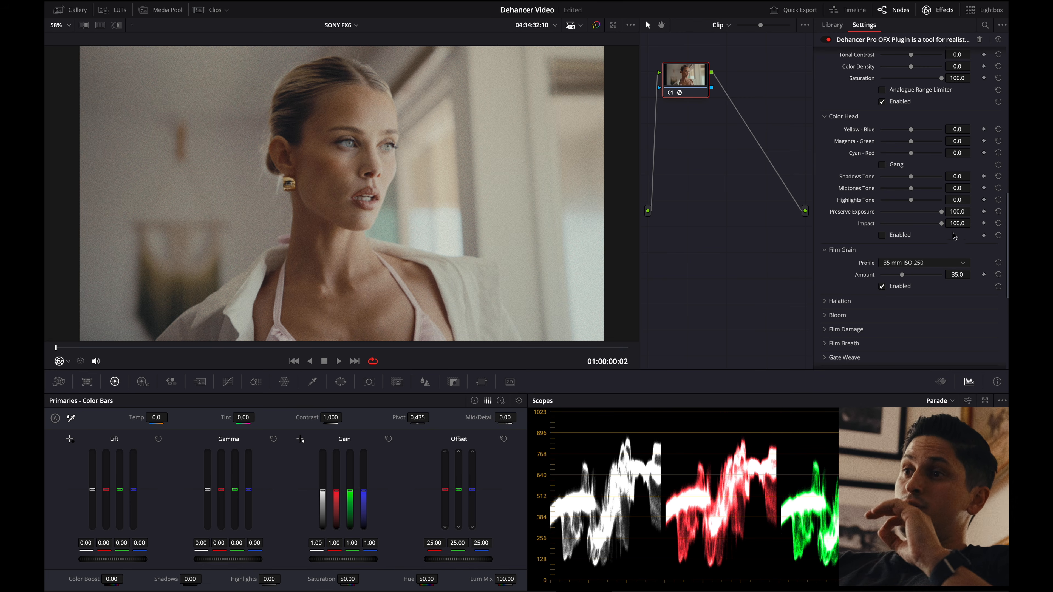
pyautogui.scroll(3, 836, 262)
pyautogui.scroll(4, 836, 263)
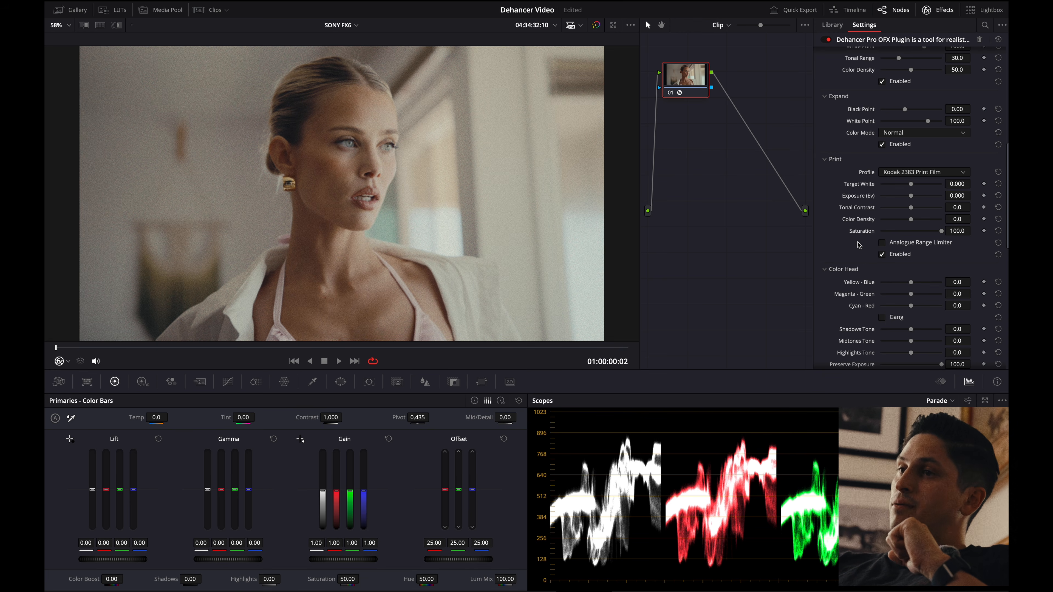
pyautogui.scroll(5, 845, 248)
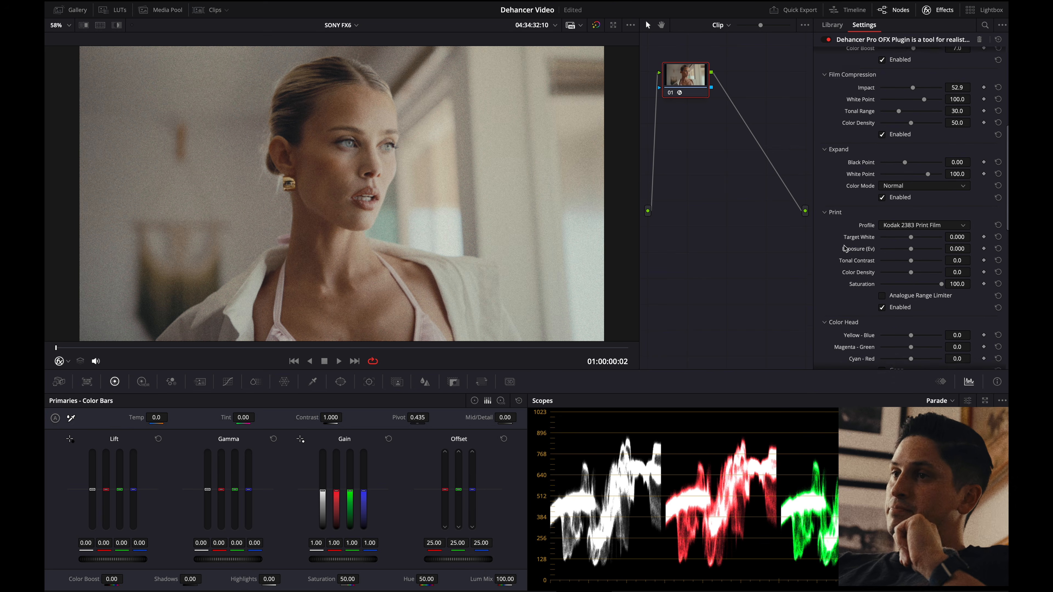
pyautogui.scroll(-1, 850, 317)
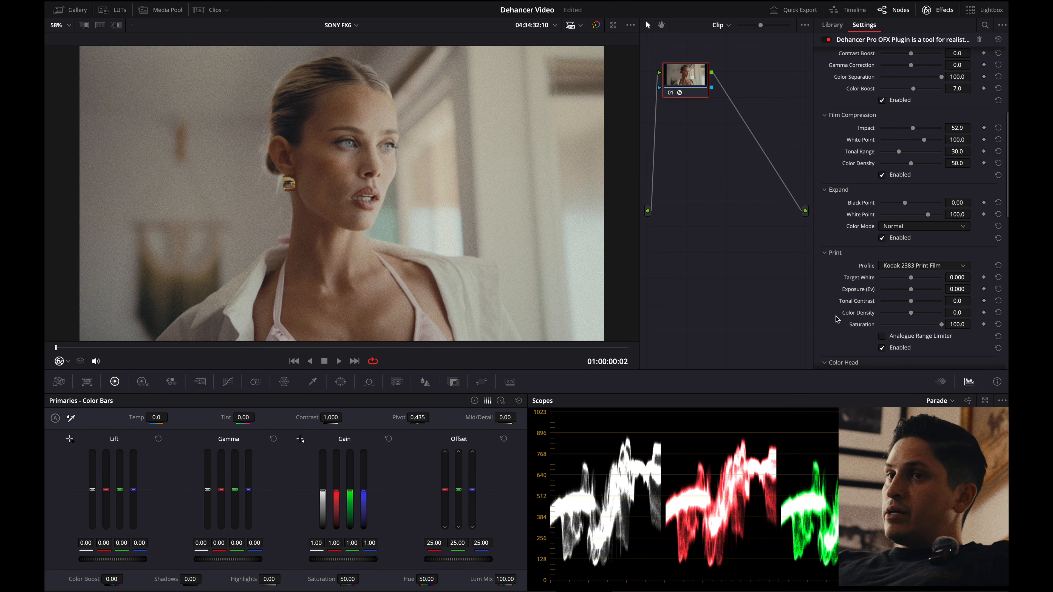
pyautogui.scroll(5, 828, 292)
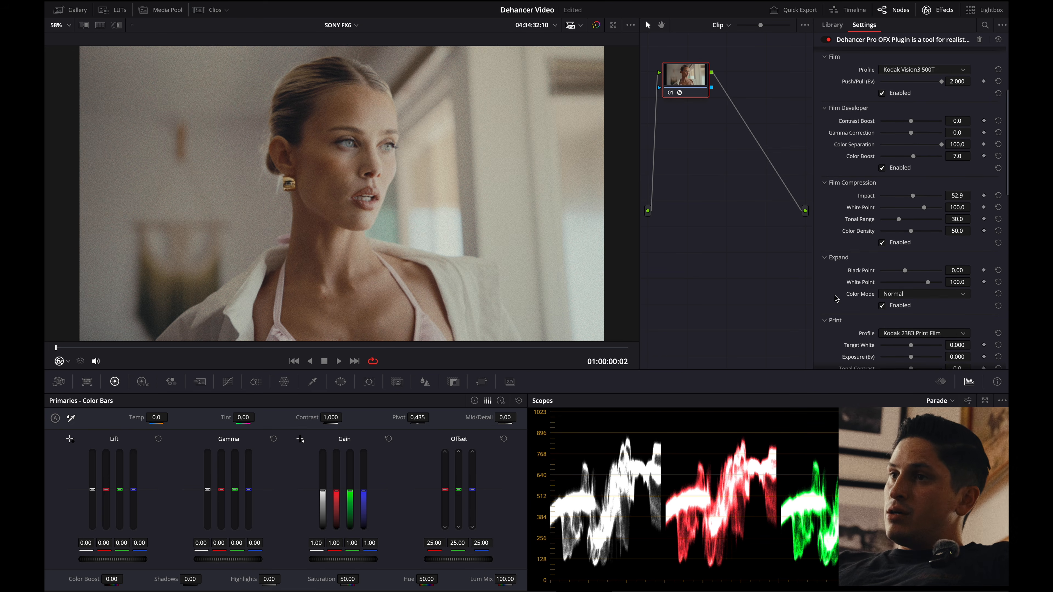
pyautogui.moveTo(914, 156); pyautogui.dragTo(921, 159)
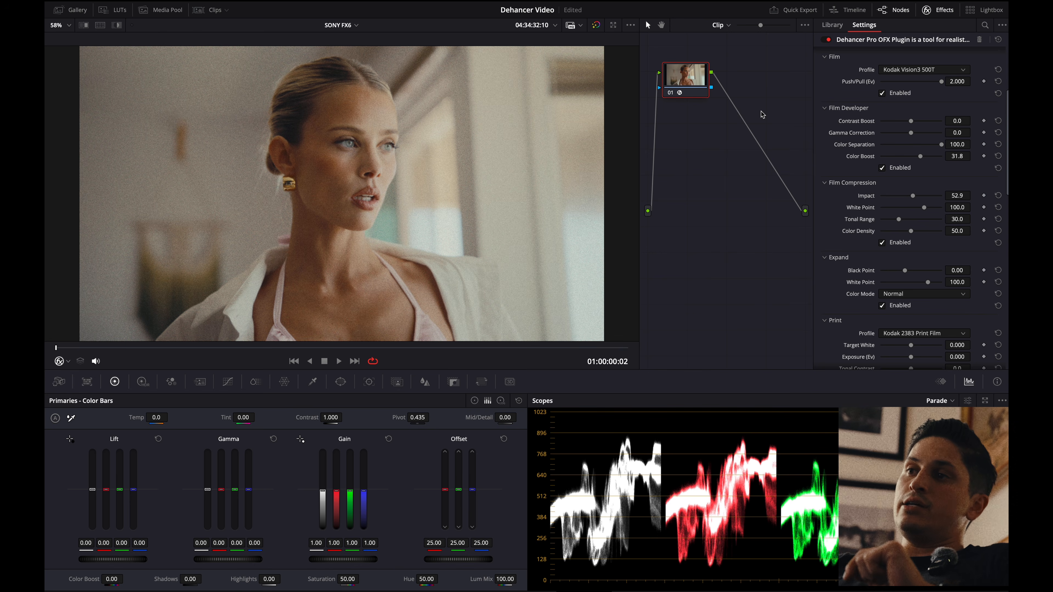
pyautogui.hotkey('ctrl', 's')
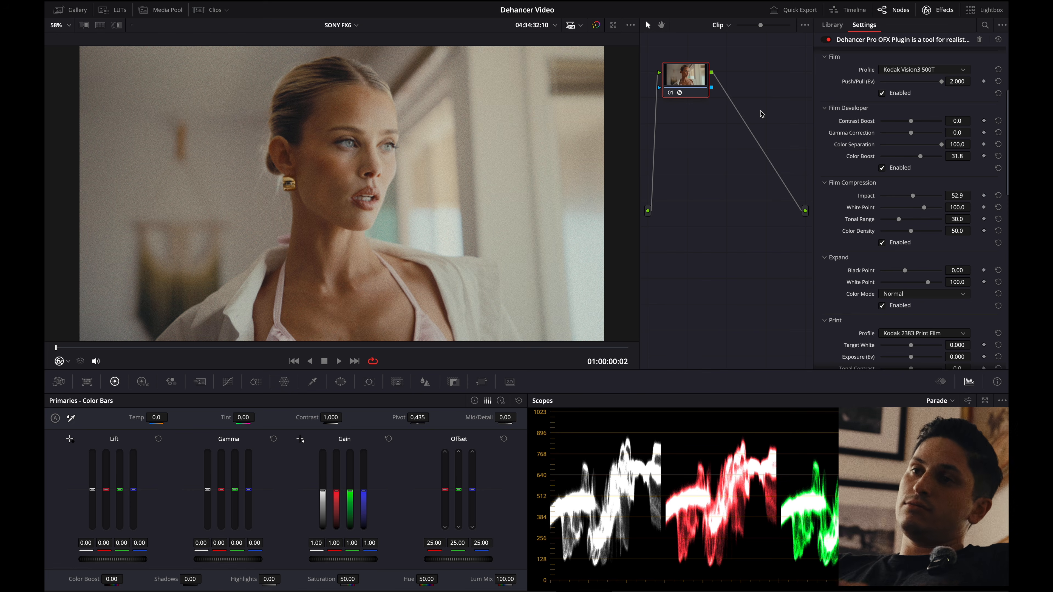
# - Raise the Film Developer Color Boost to about 39.5 and cool the input Temperature Comp. to about -14.7
pyautogui.scroll(3, 862, 175)
pyautogui.scroll(-1, 861, 176)
pyautogui.scroll(-1, 903, 247)
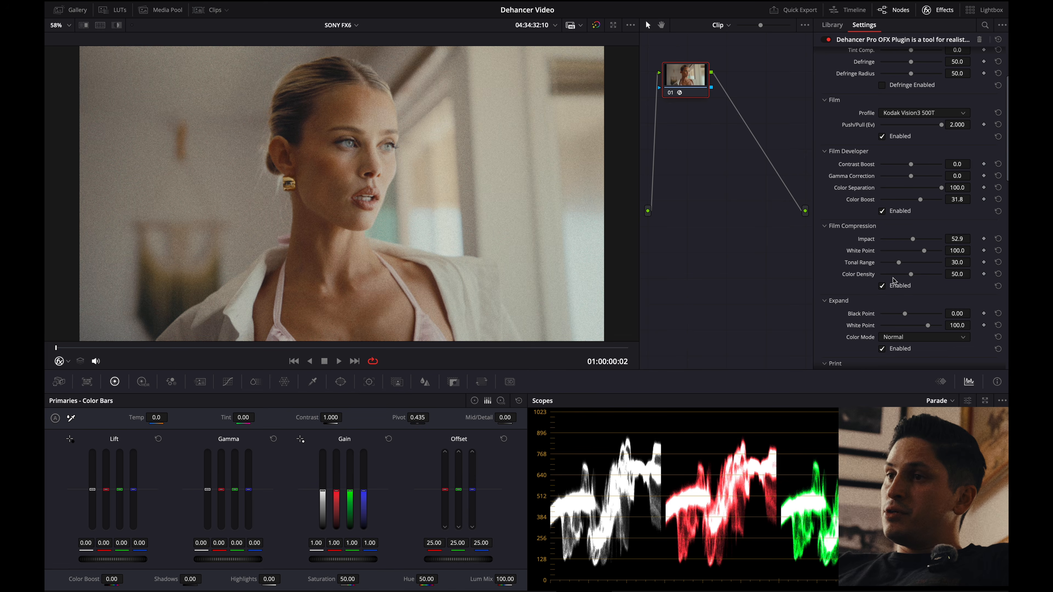
pyautogui.scroll(3, 894, 280)
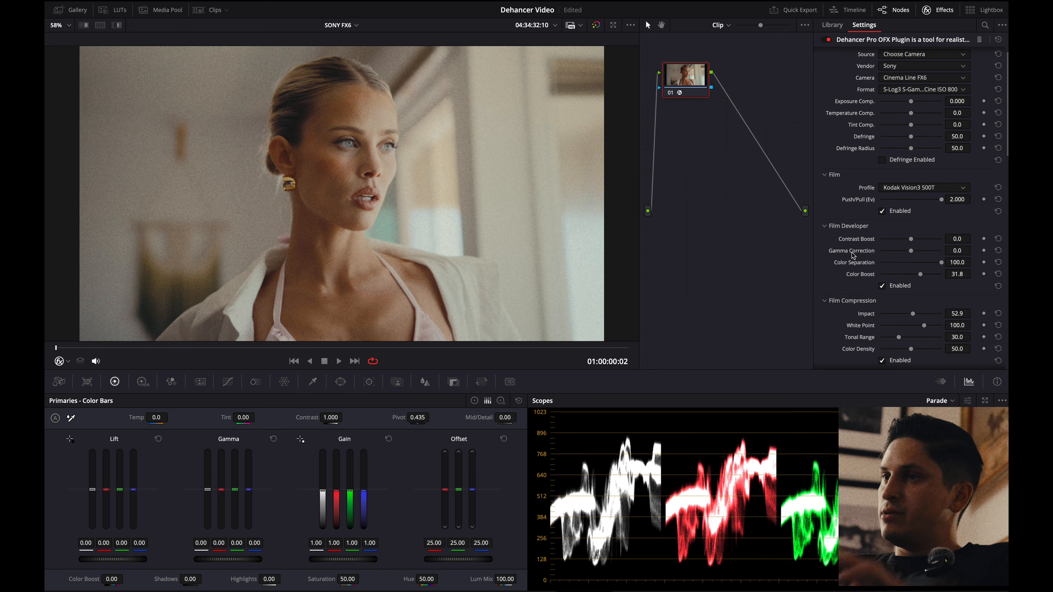
pyautogui.scroll(1, 870, 293)
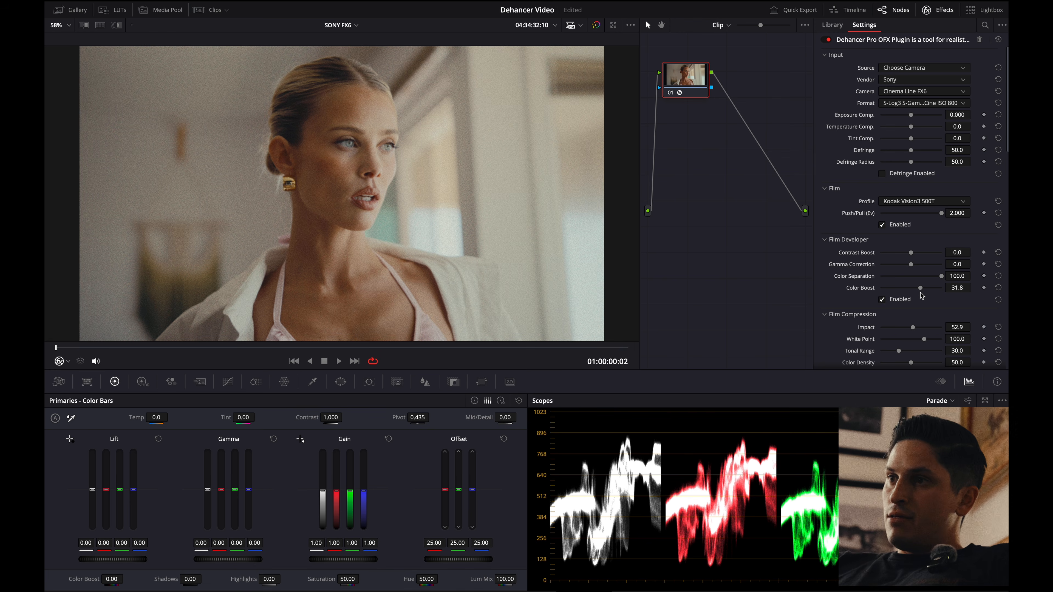
pyautogui.moveTo(920, 292); pyautogui.dragTo(924, 295)
pyautogui.moveTo(911, 126); pyautogui.dragTo(909, 129)
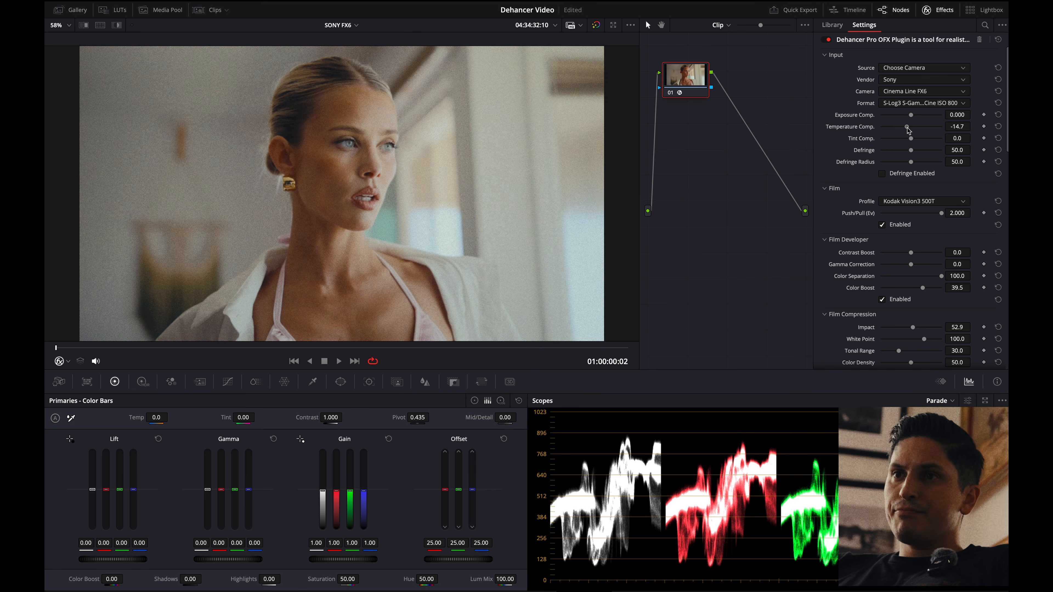
# - Lower the Print section's Target White to about -1.504
pyautogui.scroll(-3, 894, 268)
pyautogui.scroll(-4, 894, 268)
pyautogui.moveTo(910, 249)
pyautogui.mouseDown()
pyautogui.moveTo(860, 254)
pyautogui.moveTo(905, 256)
pyautogui.mouseUp()
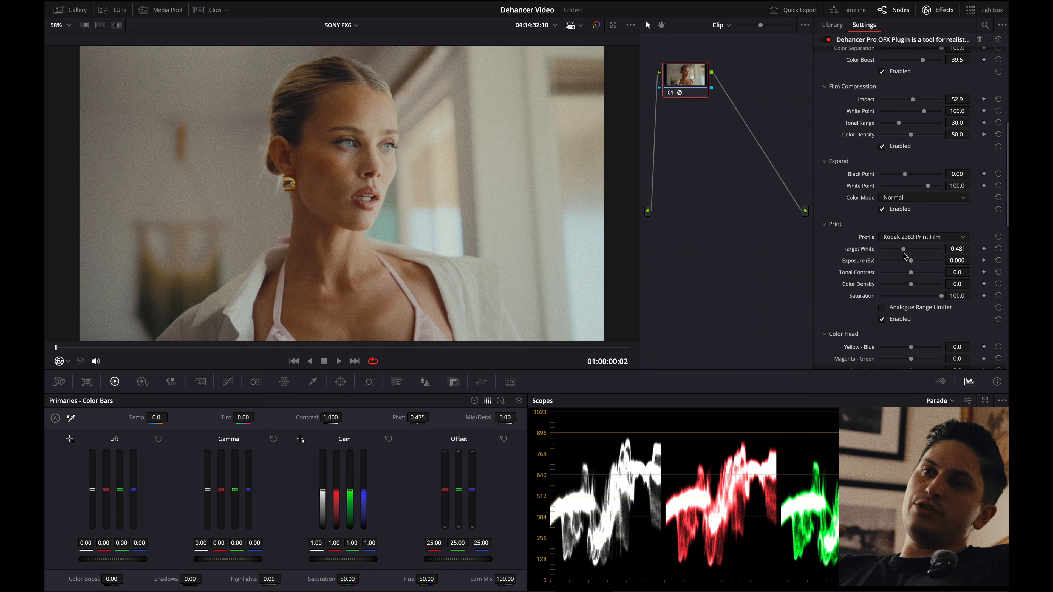
pyautogui.moveTo(905, 256); pyautogui.dragTo(891, 258)
pyautogui.scroll(-4, 881, 335)
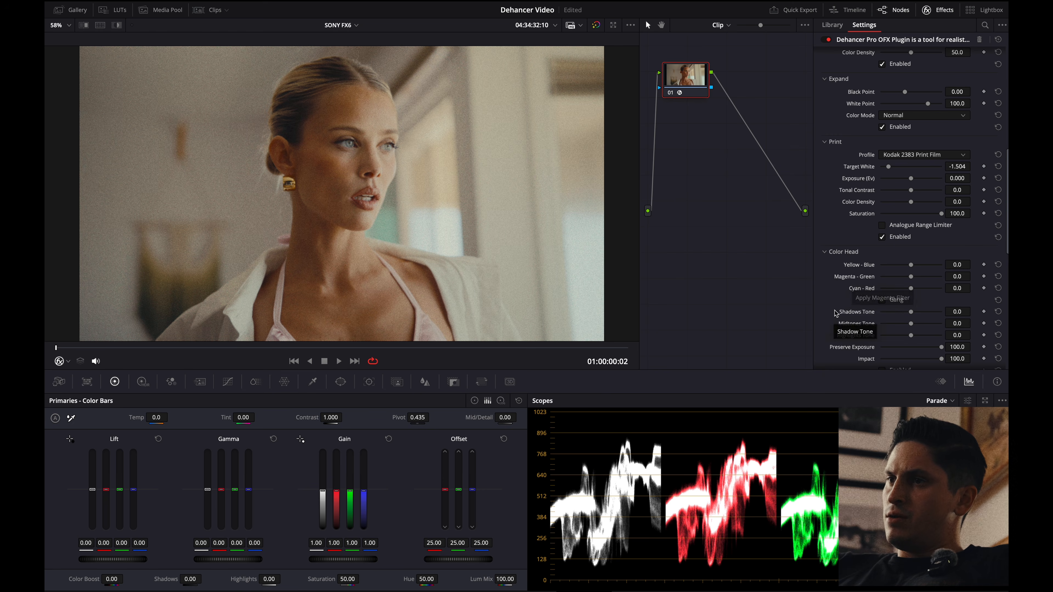
# - Adjust the Expand section by raising Black Point to about 3.64 and lowering White Point to about 95.6
pyautogui.scroll(-8, 850, 278)
pyautogui.scroll(7, 845, 265)
pyautogui.scroll(4, 844, 262)
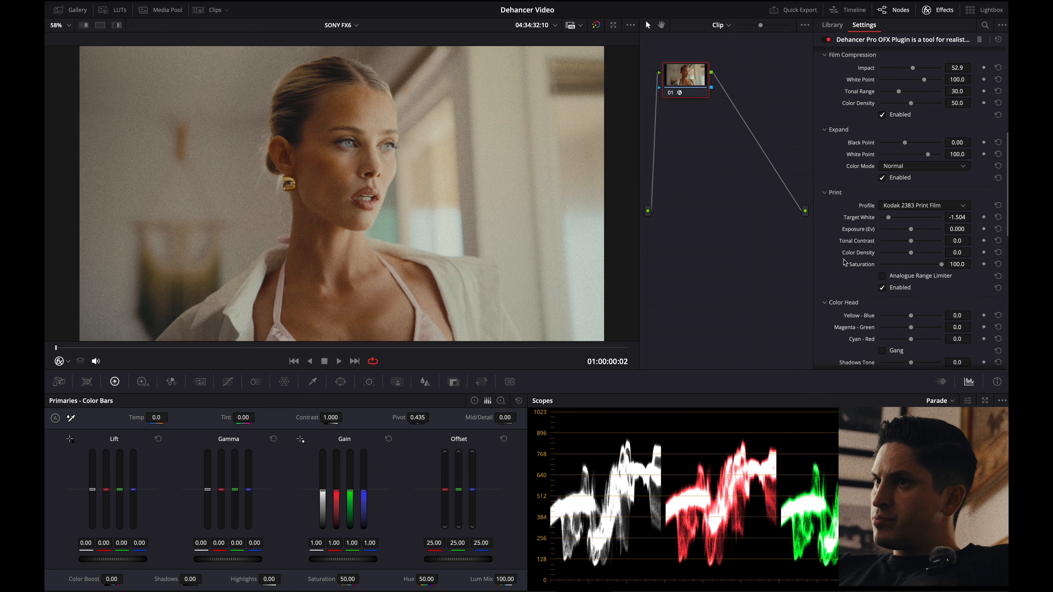
pyautogui.moveTo(907, 150); pyautogui.dragTo(909, 149)
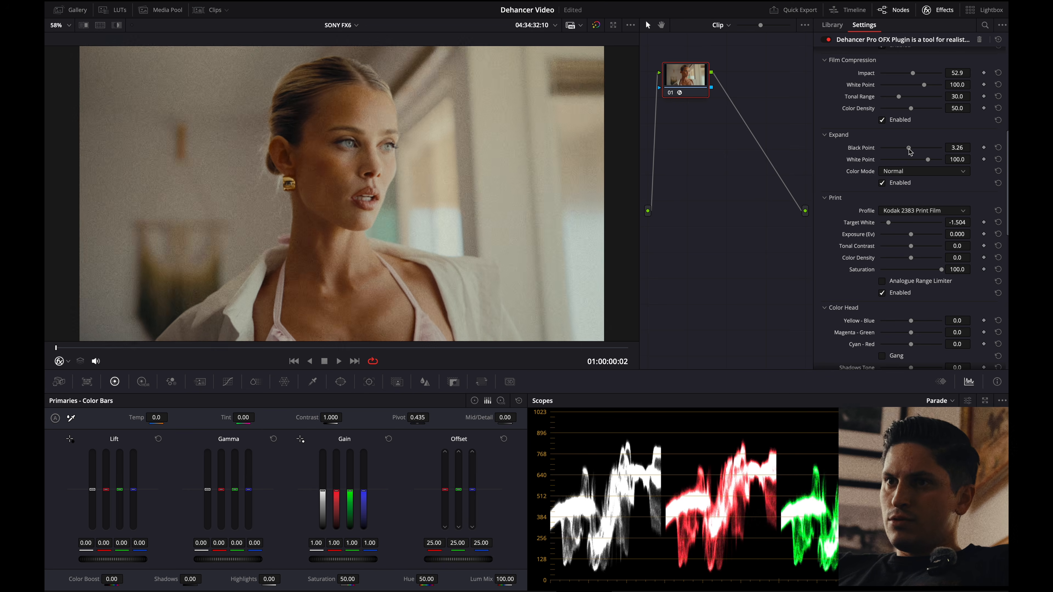
pyautogui.moveTo(930, 163); pyautogui.dragTo(925, 163)
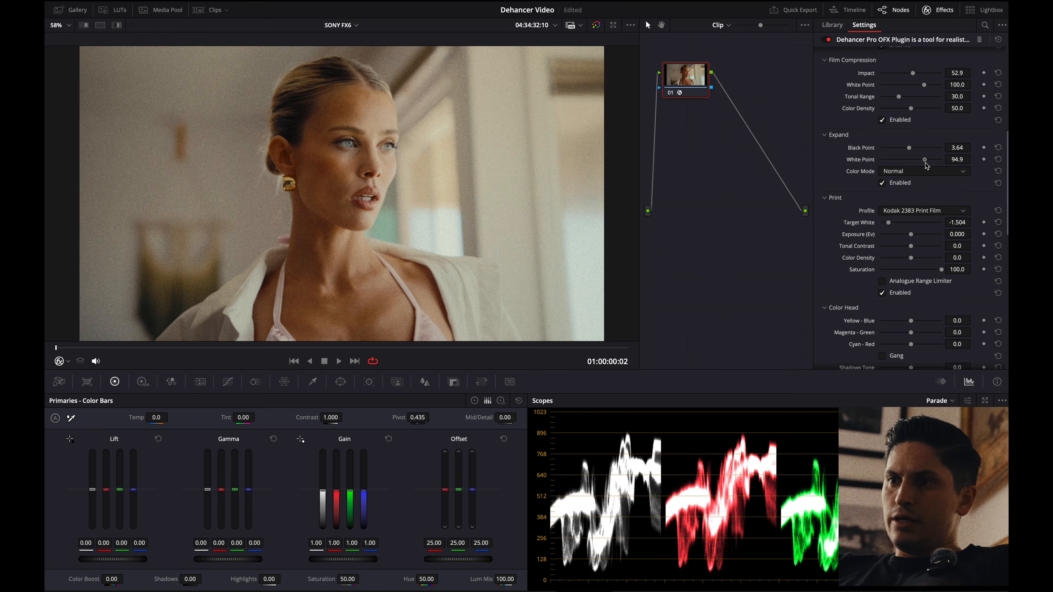
# - Set the Film Grain Amount to 5 for the 35 mm ISO 250 grain profile
pyautogui.scroll(-6, 922, 191)
pyautogui.click(959, 198)
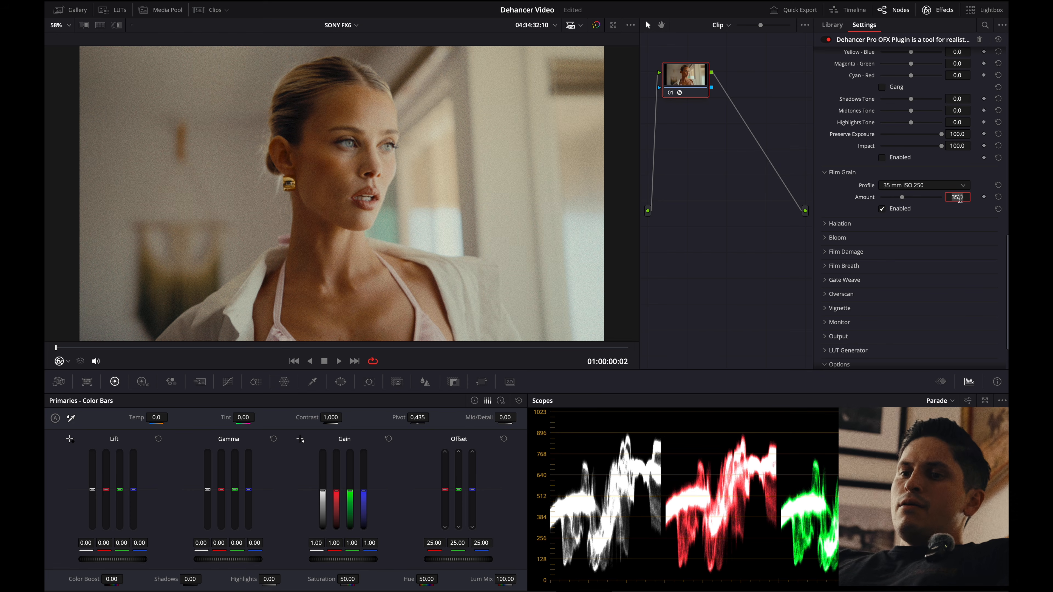
pyautogui.write('5')
pyautogui.press('Return')
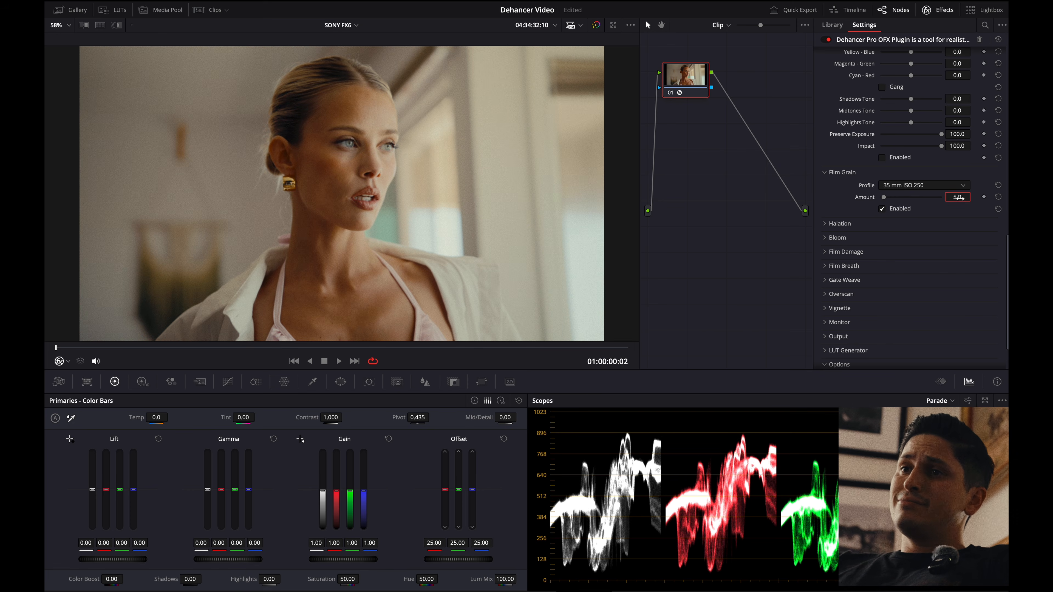
# - Review the frame full screen and disable Film Grain
pyautogui.click(826, 173)
pyautogui.press('super+f')
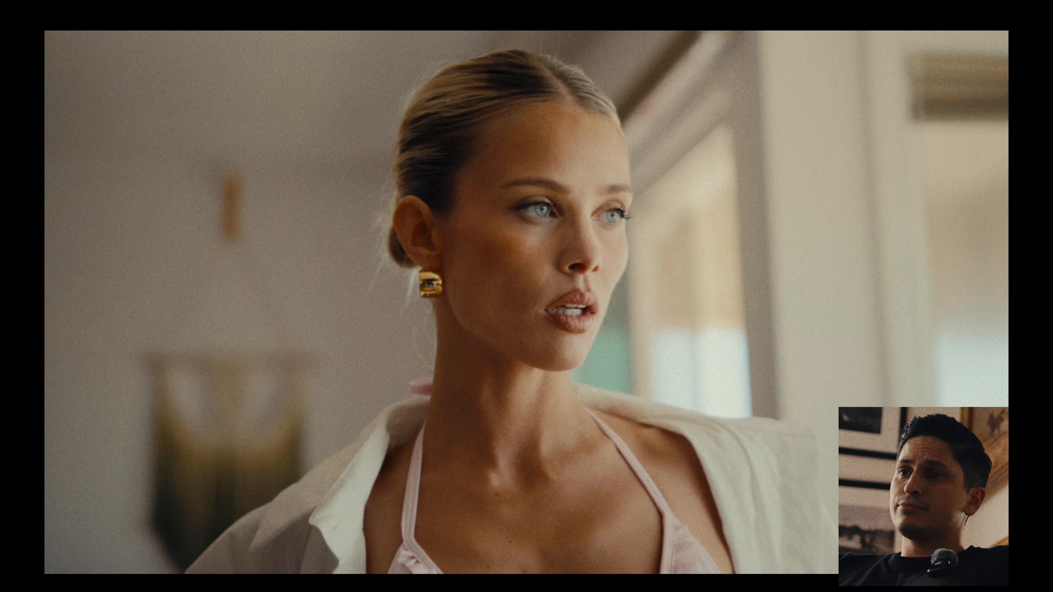
pyautogui.press('super+f')
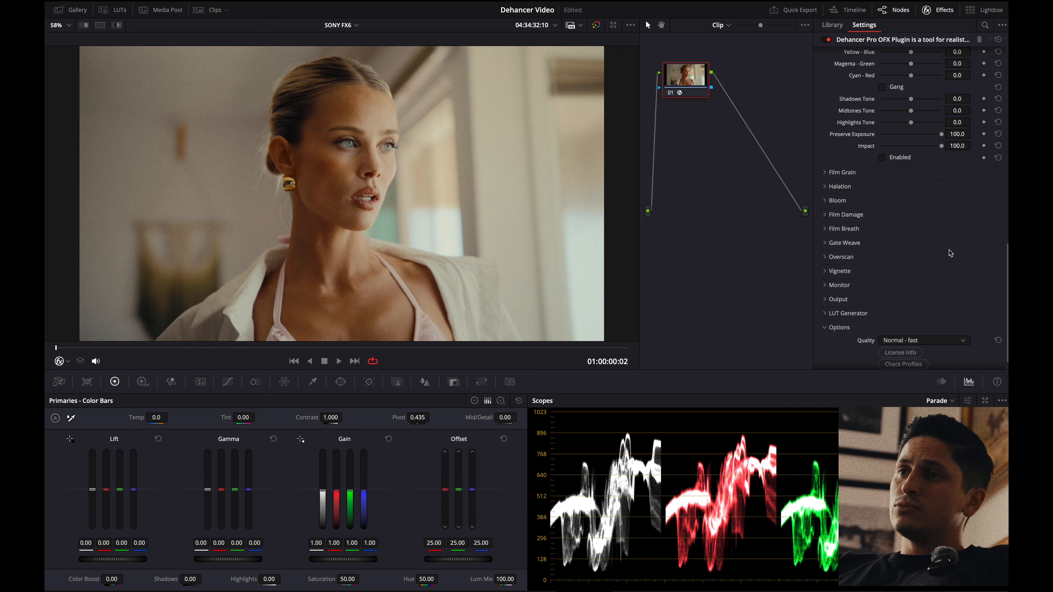
pyautogui.click(836, 174)
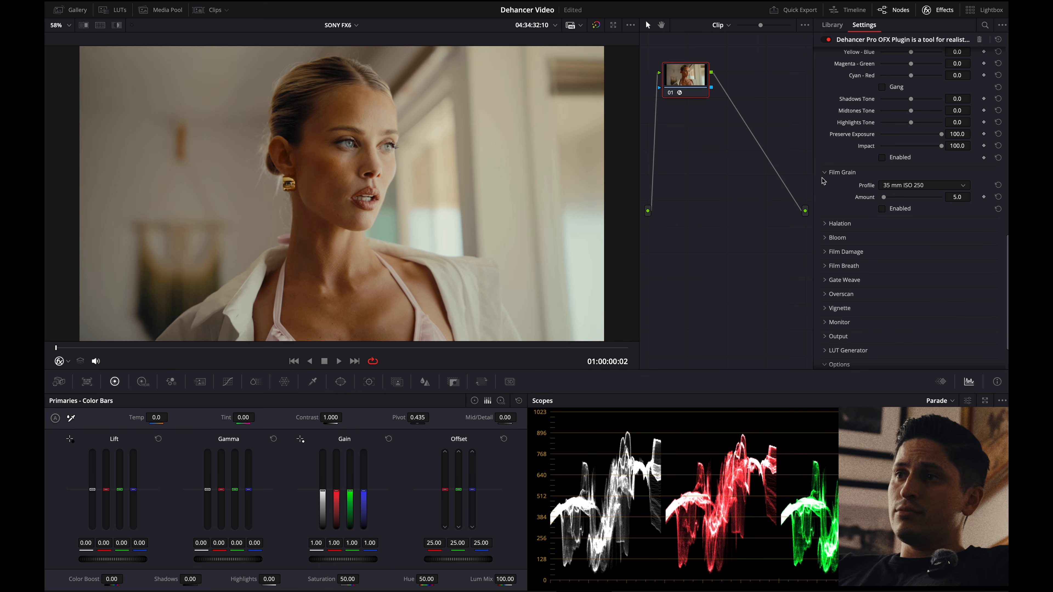
# - Add a serial node after the Dehancer node and try to isolate the facial skin with the HSL Qualifier in highlight view
pyautogui.scroll(5, 828, 193)
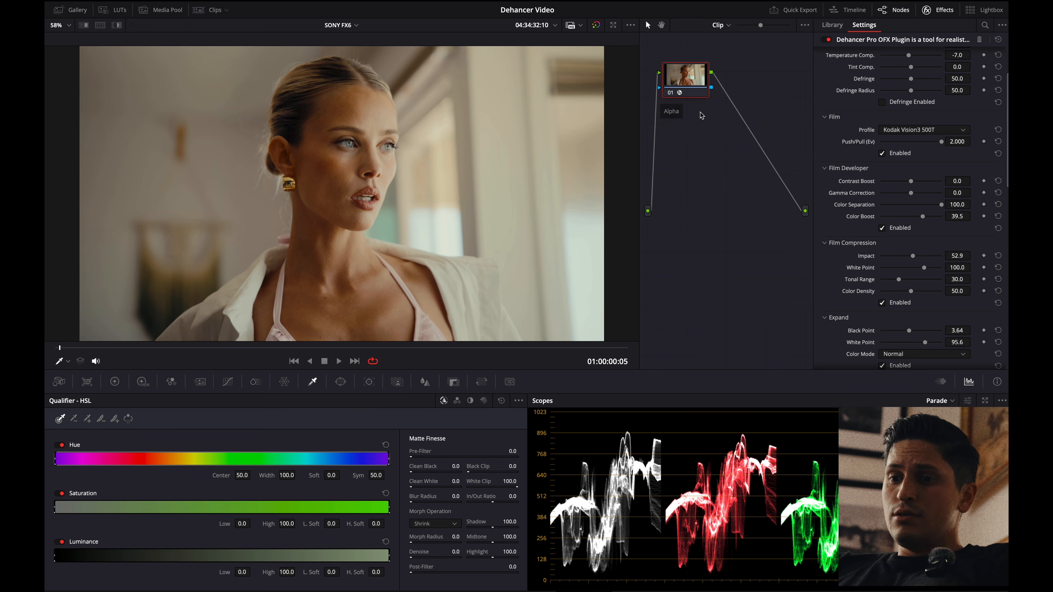
pyautogui.hotkey('alt', 's')
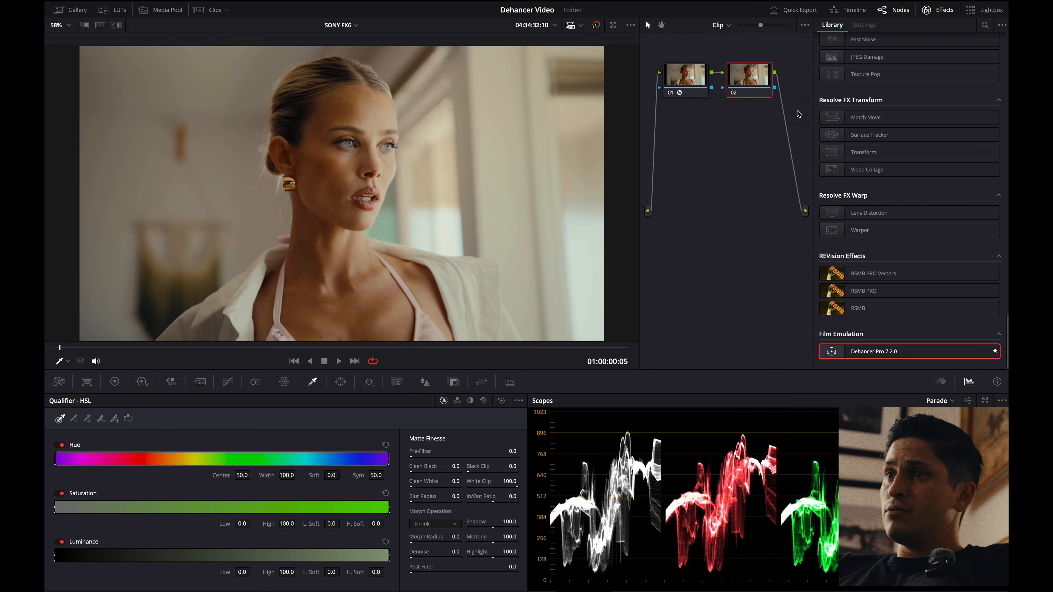
pyautogui.click(356, 136)
pyautogui.click(118, 26)
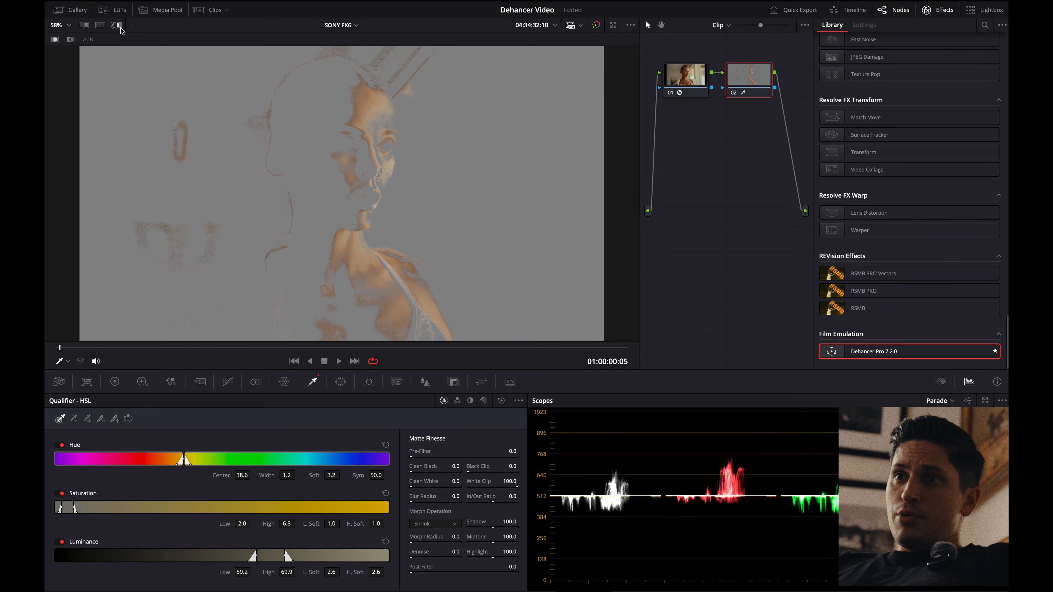
pyautogui.hotkey('shift', 'h')
# - Fit a narrow circular window over the woman's face on the second node, highlight it, and switch the scopes to Vectorscope
pyautogui.click(340, 381)
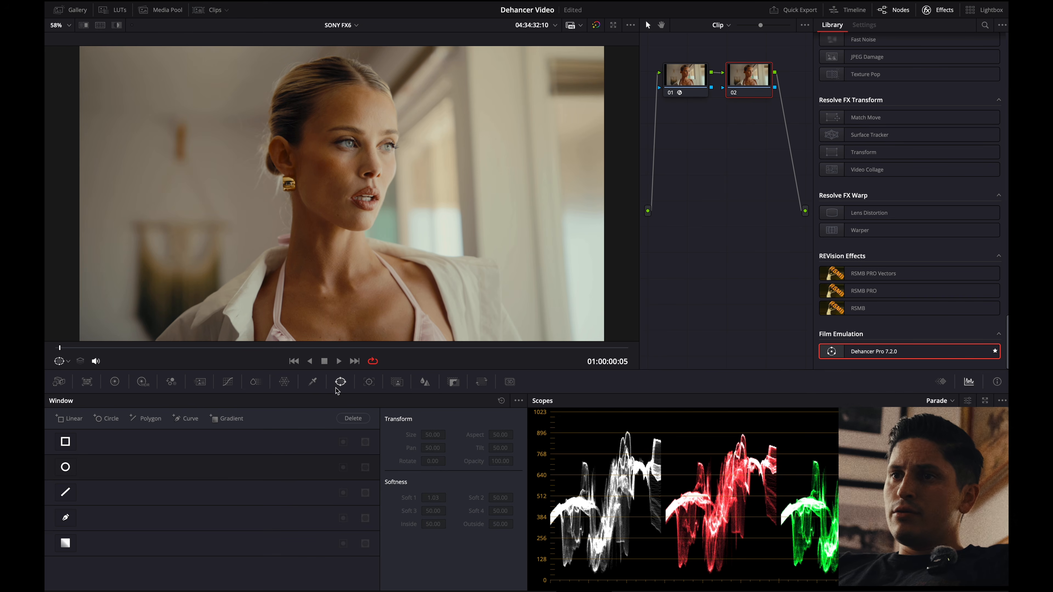
pyautogui.click(65, 467)
pyautogui.moveTo(342, 193); pyautogui.dragTo(352, 156)
pyautogui.moveTo(433, 159); pyautogui.dragTo(391, 161)
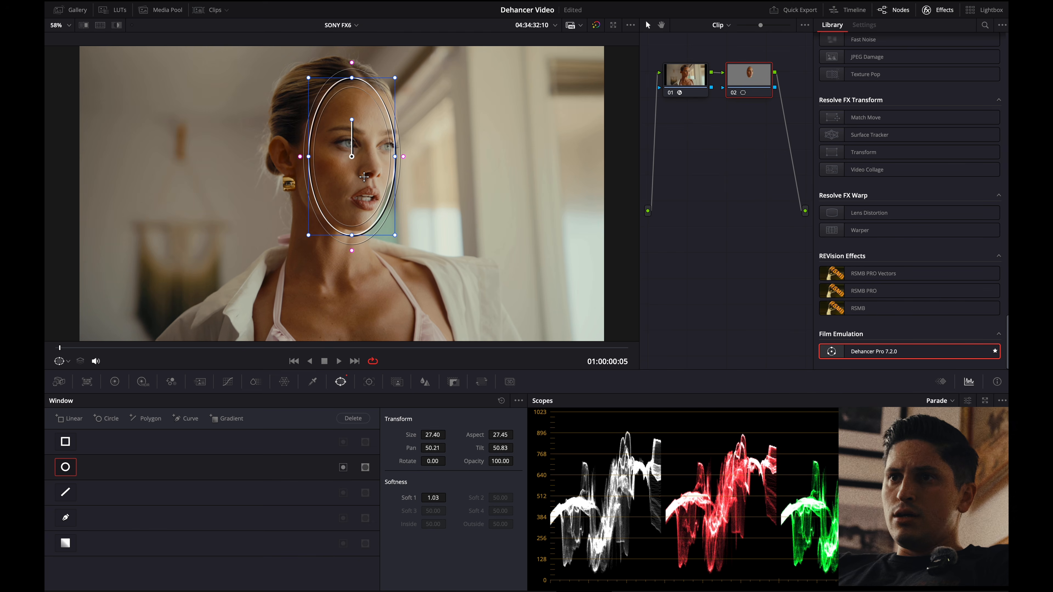
pyautogui.hotkey('shift', 'h')
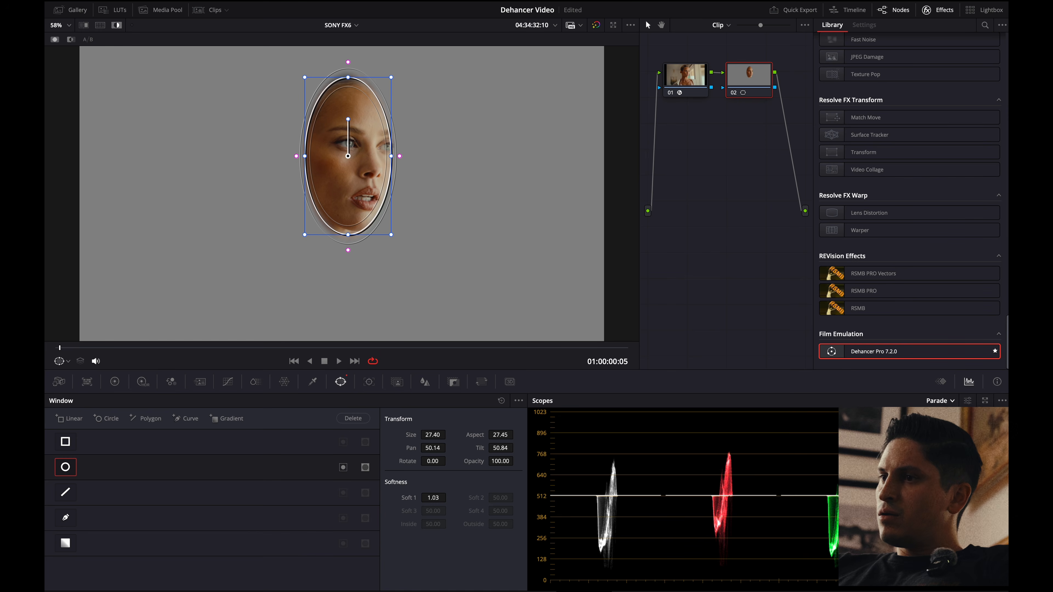
pyautogui.click(933, 443)
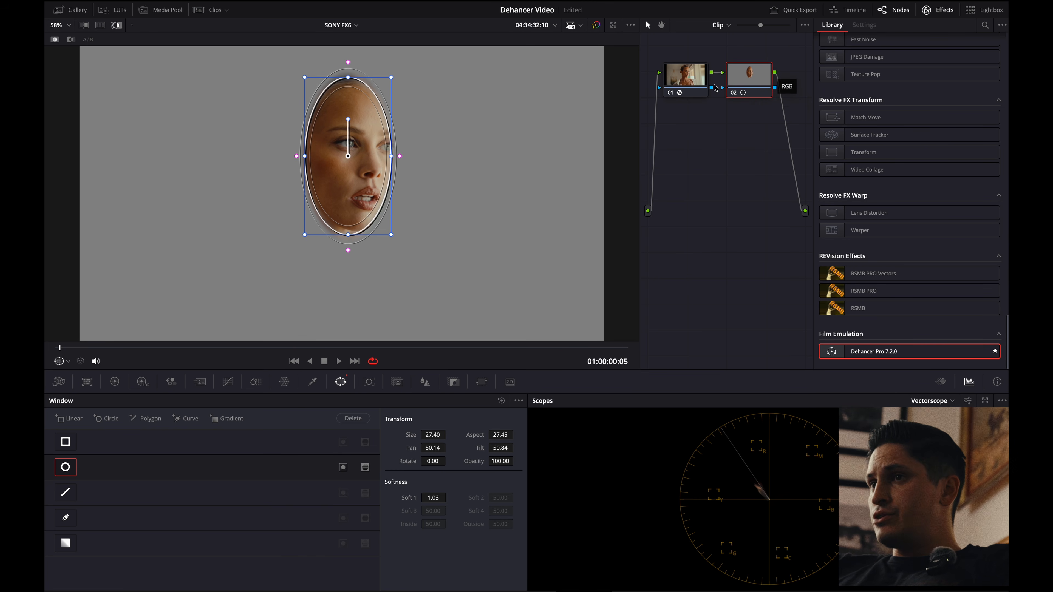
# - Enable Color Head on the Dehancer node with Yellow-Blue about -10.5, Magenta-Green about -11.2 and Cyan-Red about -12.8, leaving Gang off
pyautogui.click(685, 75)
pyautogui.scroll(-3, 909, 244)
pyautogui.scroll(-5, 908, 243)
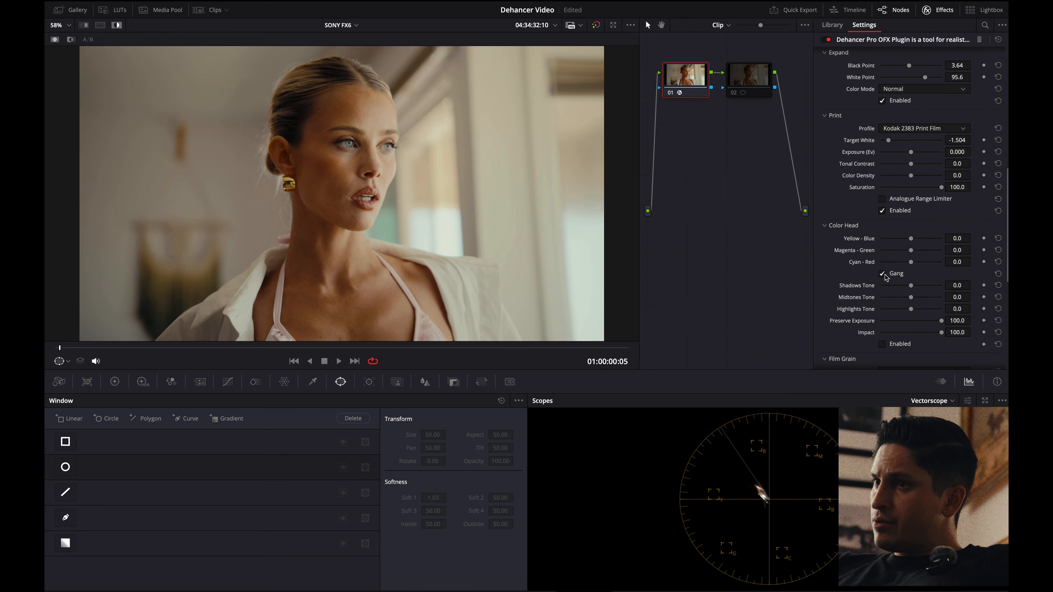
pyautogui.scroll(-1, 885, 276)
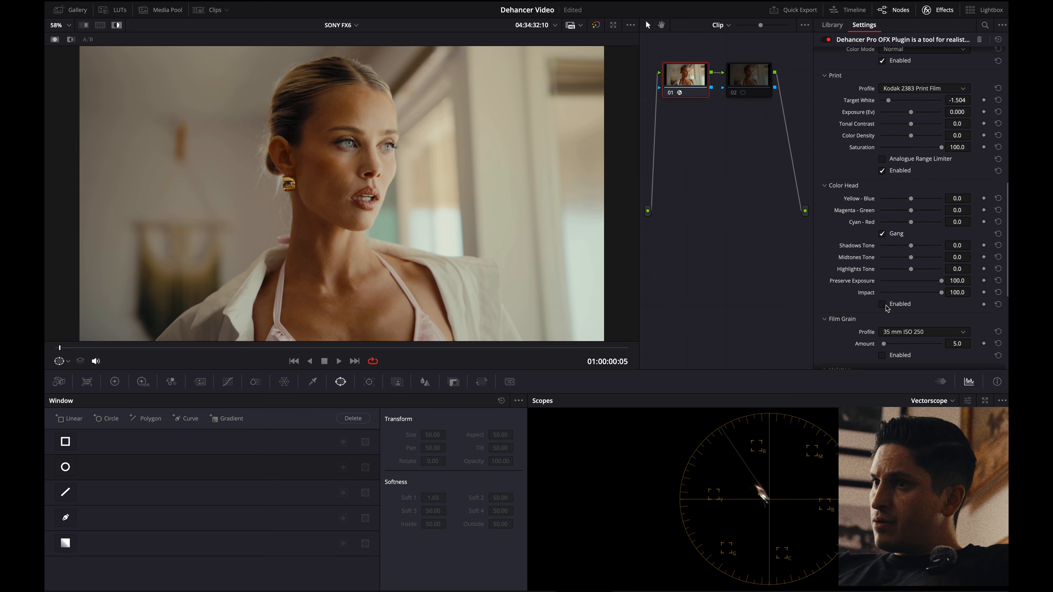
pyautogui.moveTo(911, 198); pyautogui.dragTo(905, 196)
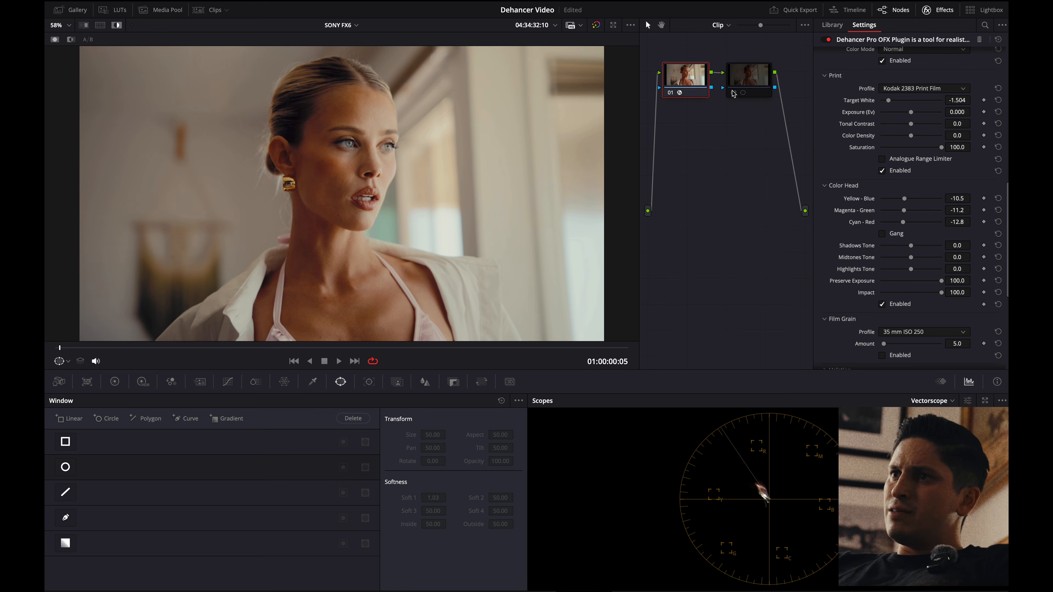
# - Compare the graded face with the ungraded frame on the vectorscope and fine-tune Color Head Magenta-Green to about -10.5
pyautogui.click(673, 95)
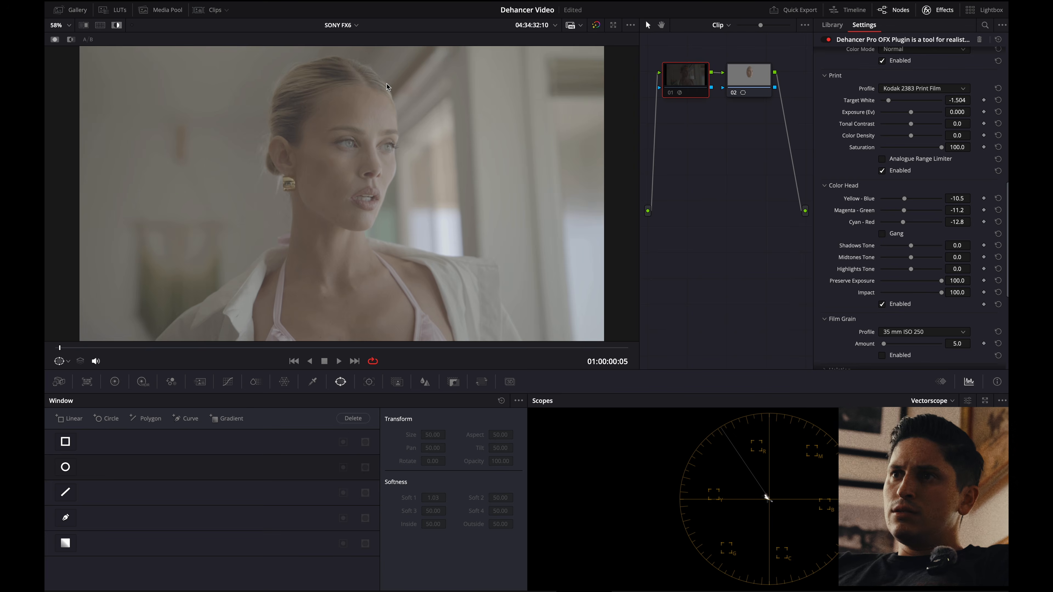
pyautogui.hotkey('ctrl', 'd')
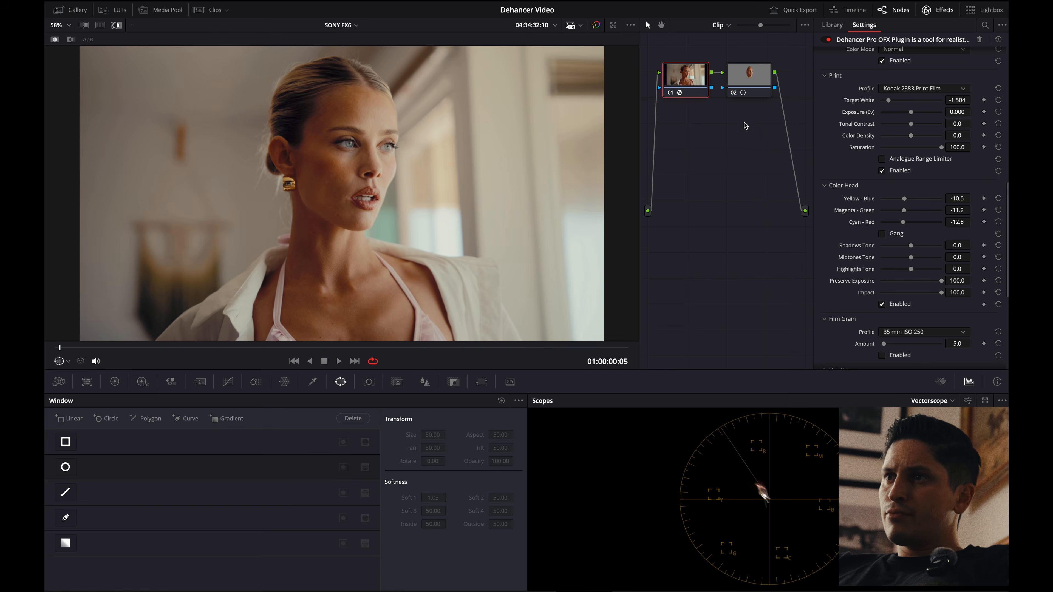
pyautogui.click(745, 84)
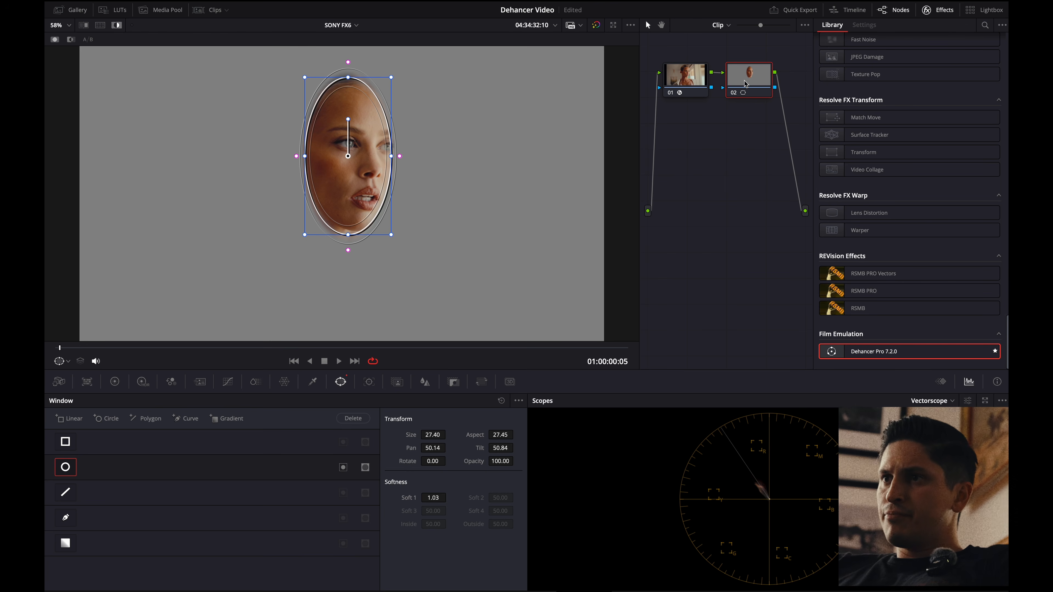
pyautogui.hotkey('shift', ';')
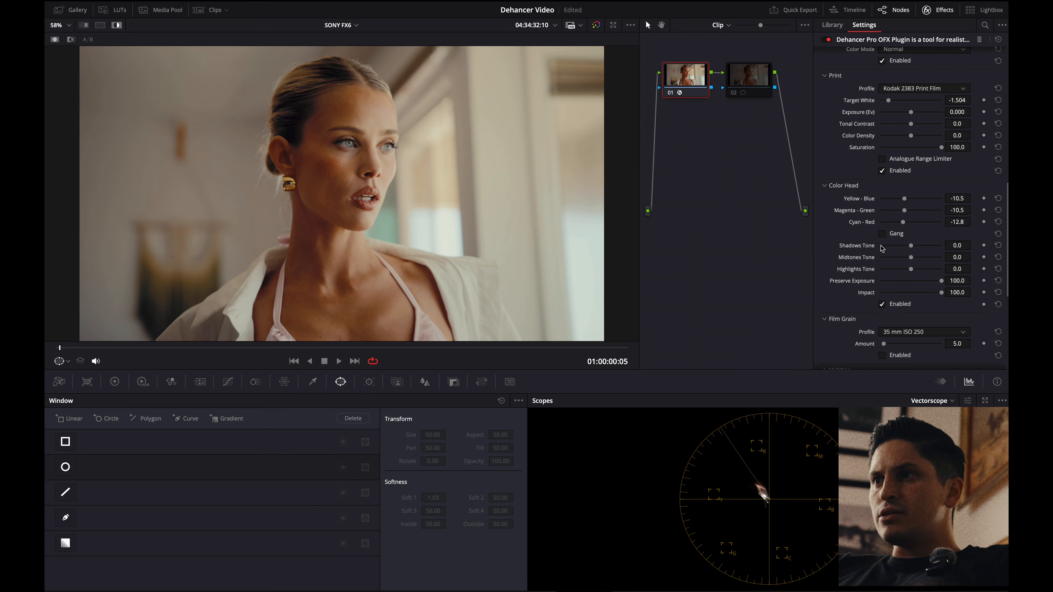
# - Delete the second node holding the circular face window
pyautogui.scroll(2, 881, 249)
pyautogui.scroll(-10, 836, 223)
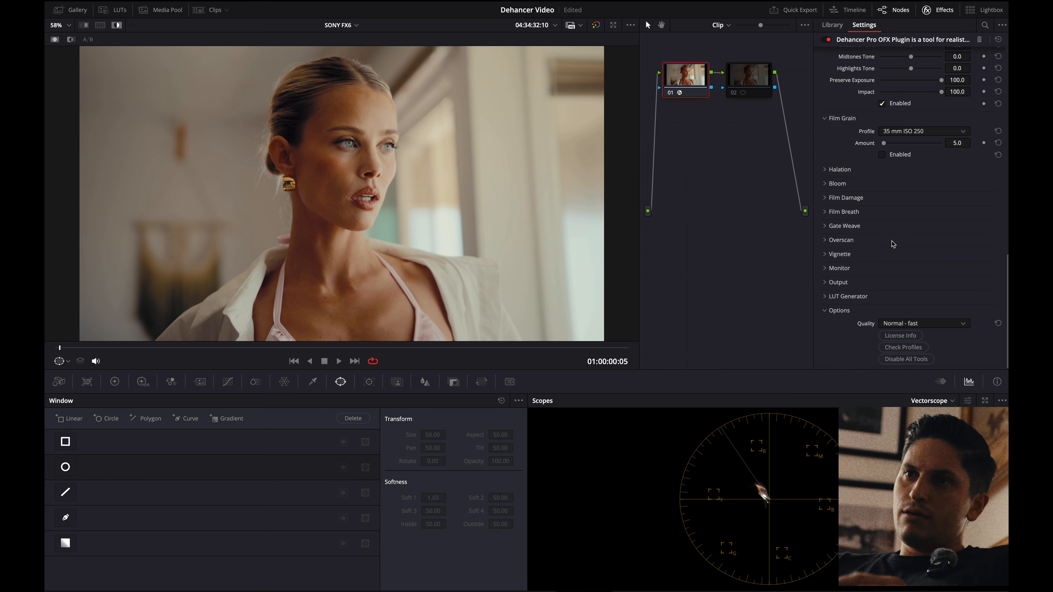
pyautogui.click(739, 72)
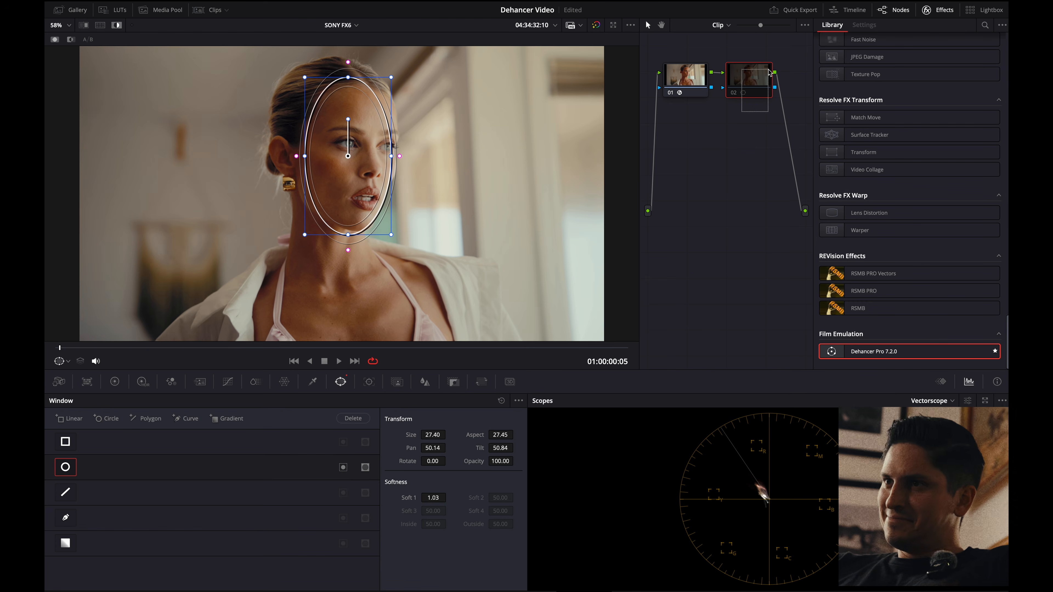
pyautogui.press('Delete')
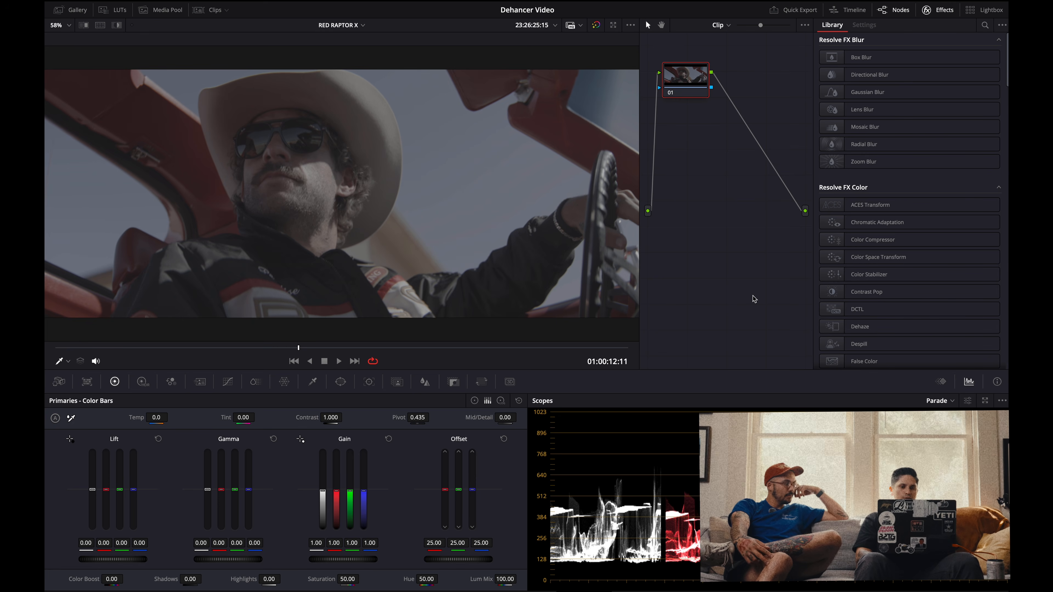
# - Apply Dehancer Pro to the first node of the RED RAPTOR X clip and set its input Source to Choose Camera
pyautogui.scroll(-15, 860, 311)
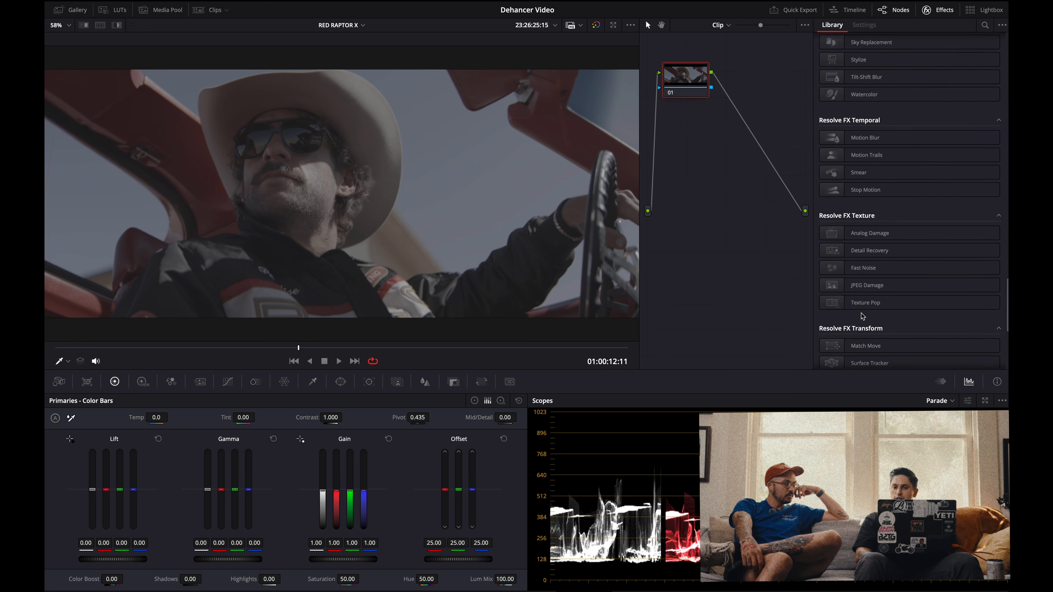
pyautogui.moveTo(891, 353); pyautogui.dragTo(686, 71)
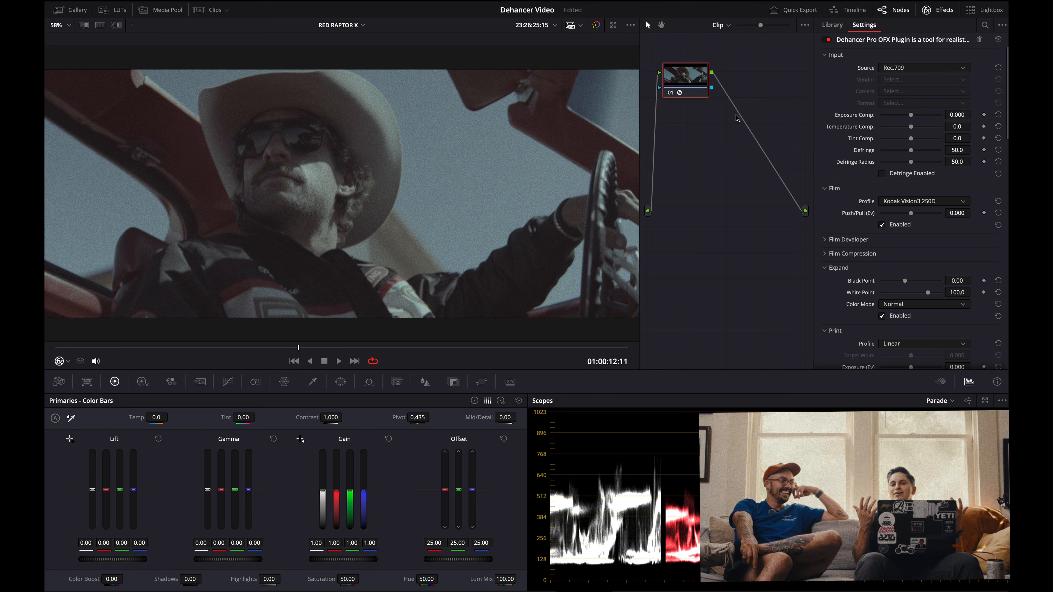
pyautogui.click(911, 68)
pyautogui.click(912, 153)
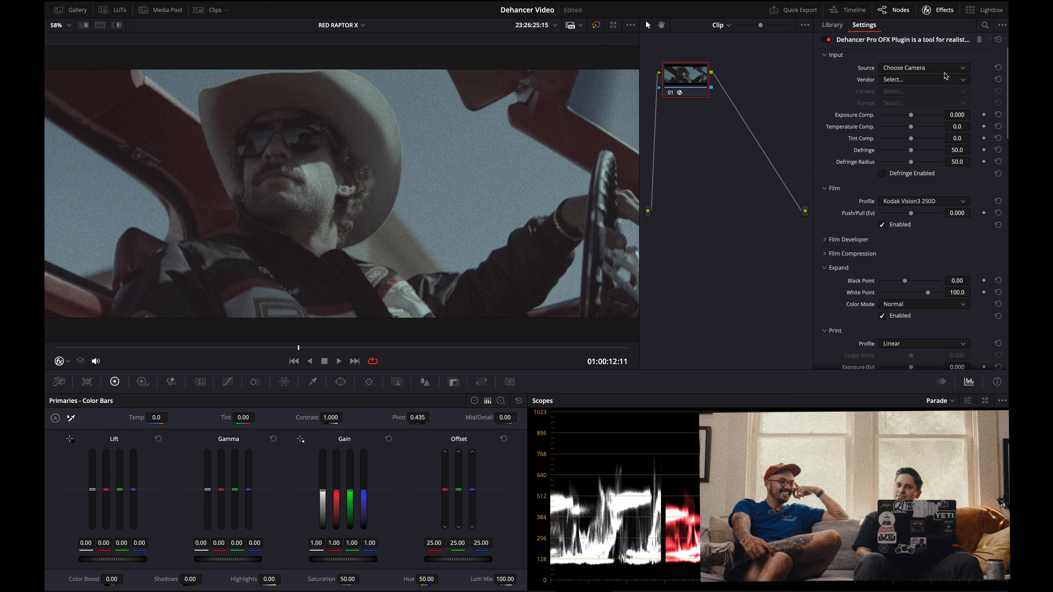
# - Set the input Vendor to RED, Camera to V-Raptor X and Format to IPP2 RWG Log 3G10 Standard
pyautogui.click(932, 81)
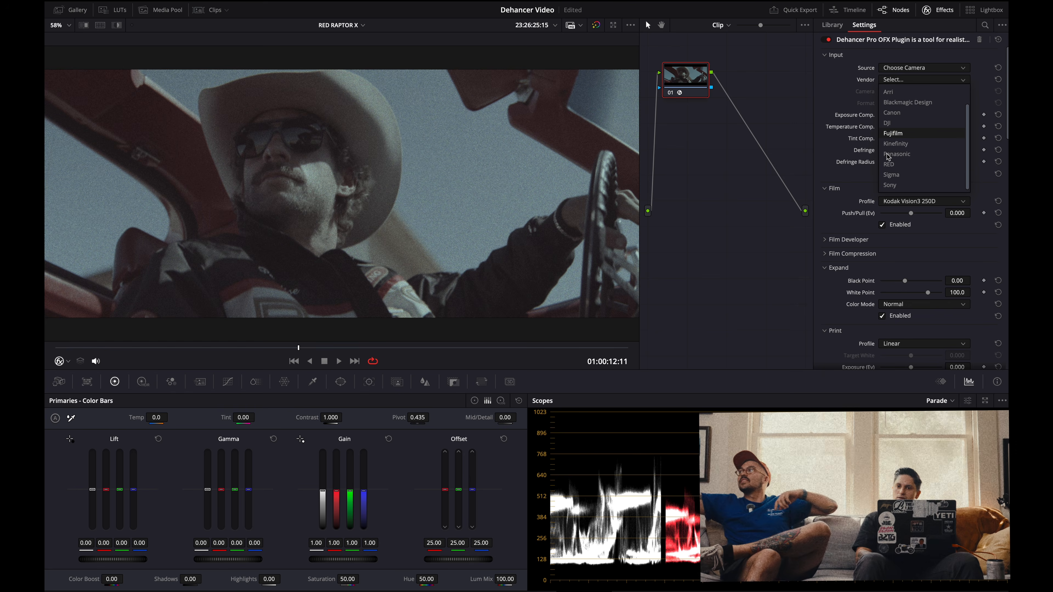
pyautogui.click(890, 164)
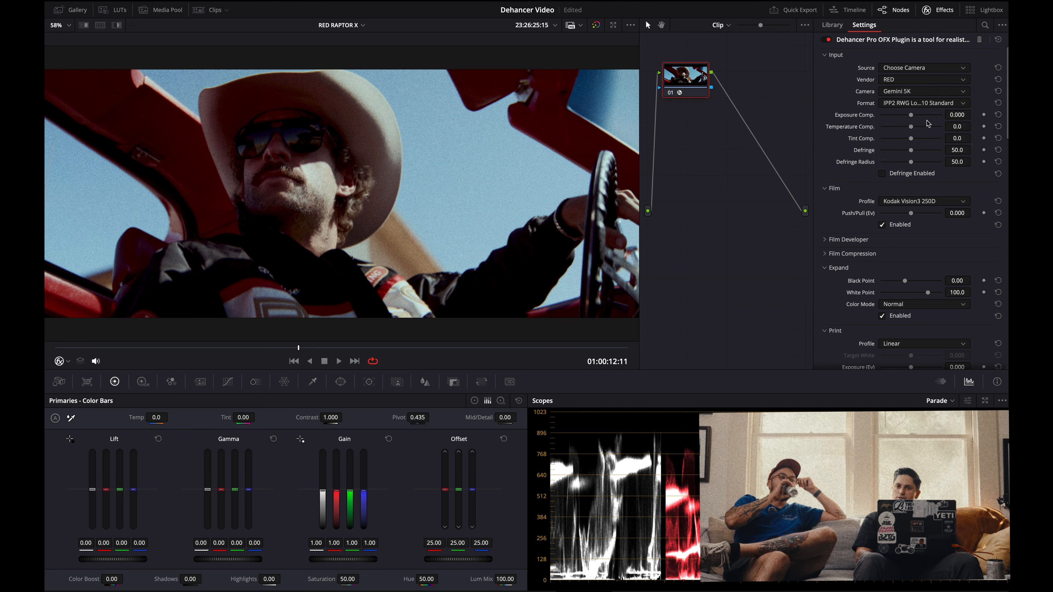
pyautogui.click(920, 90)
pyautogui.click(914, 182)
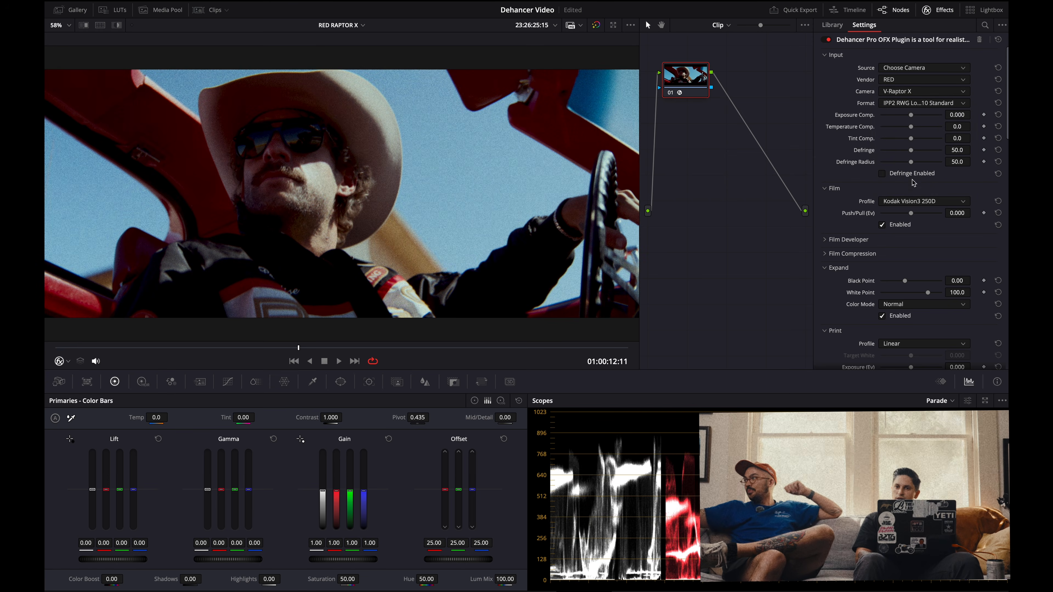
pyautogui.click(951, 105)
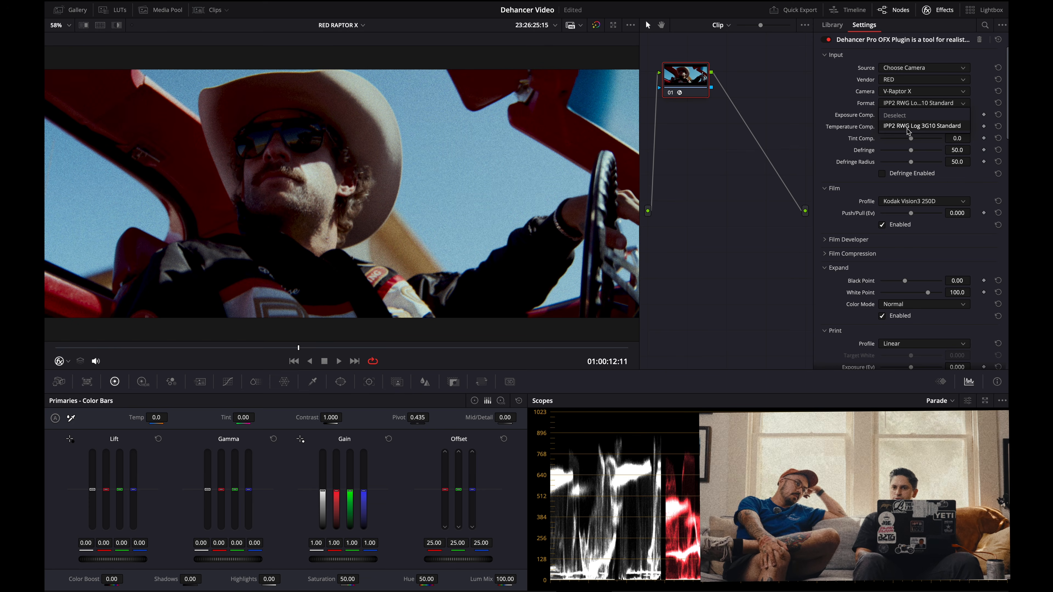
pyautogui.click(955, 126)
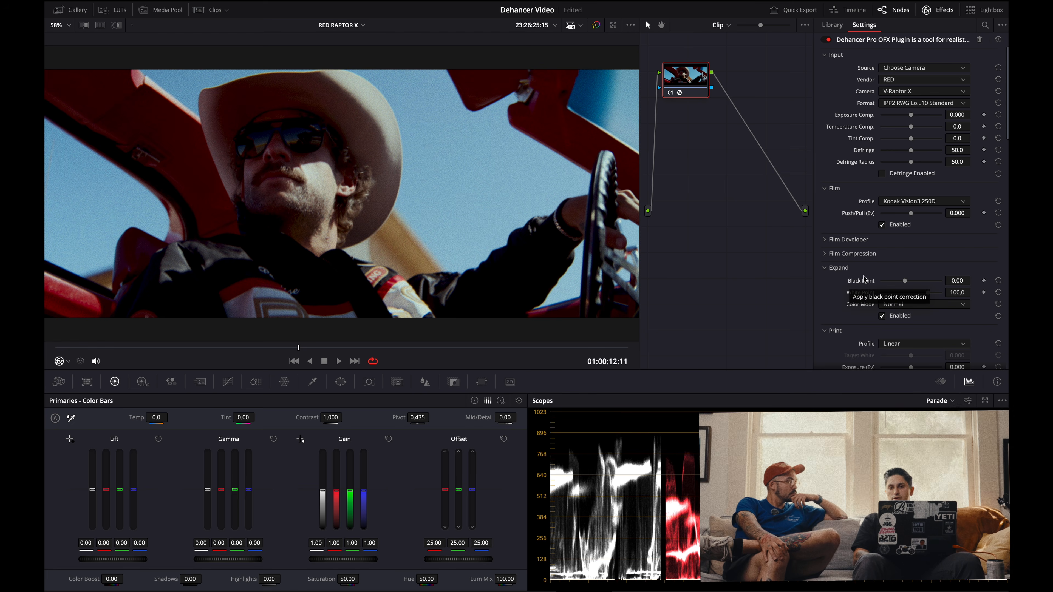
# - Compare the Kodak Vision3 500T film profile with Kodak Vision3 250D and return to 250D
pyautogui.click(944, 202)
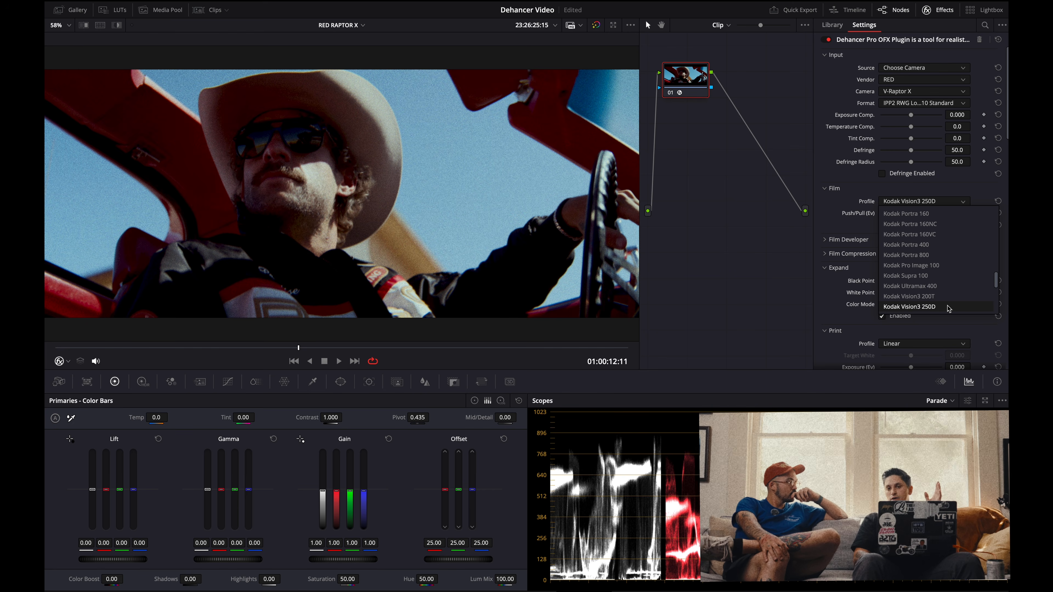
pyautogui.scroll(-4, 946, 308)
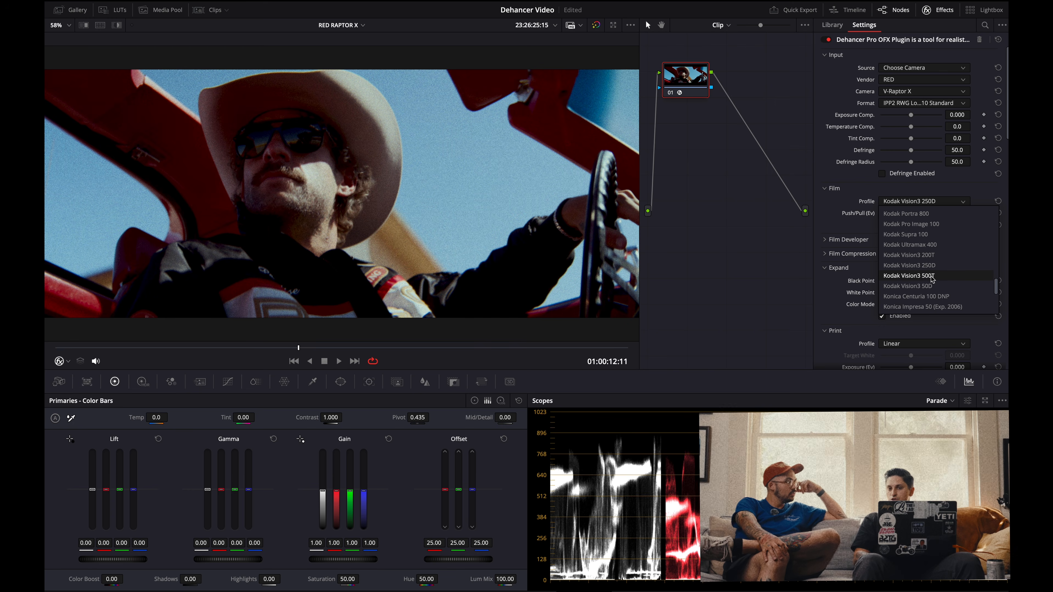
pyautogui.click(919, 270)
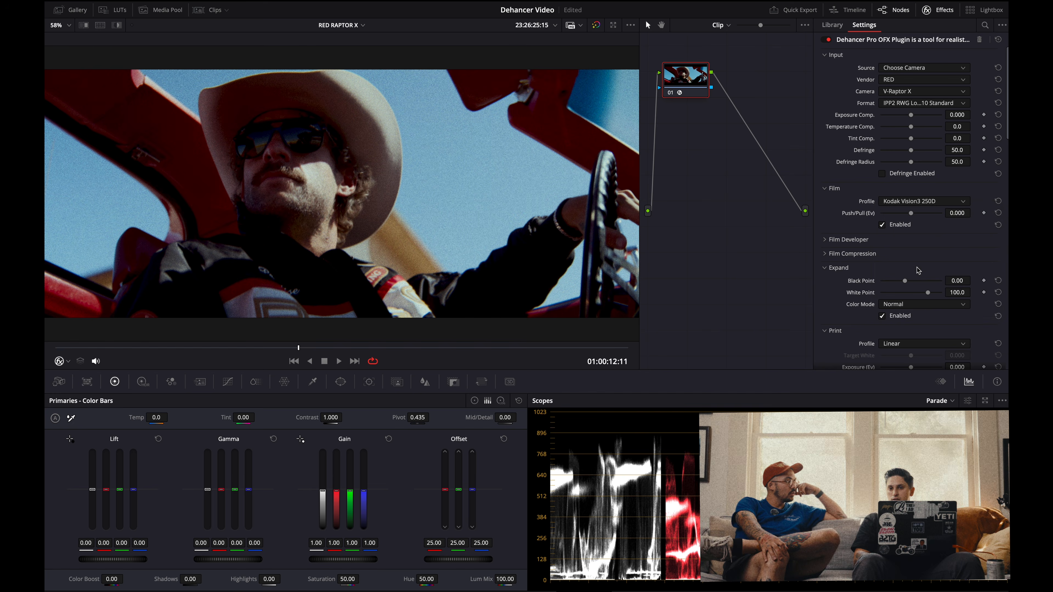
pyautogui.click(907, 202)
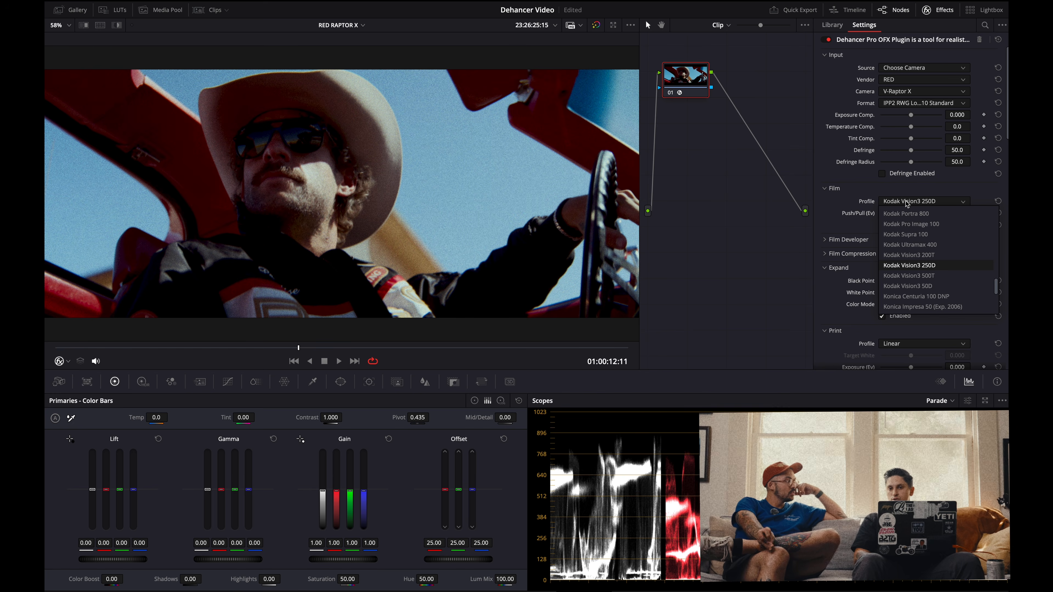
pyautogui.click(907, 277)
pyautogui.click(929, 202)
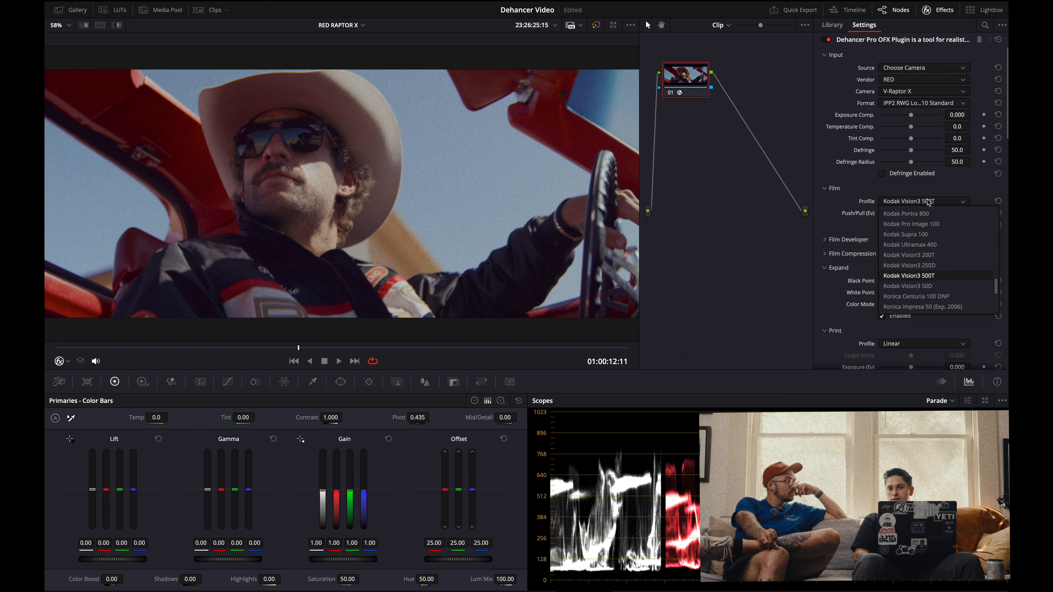
pyautogui.click(936, 267)
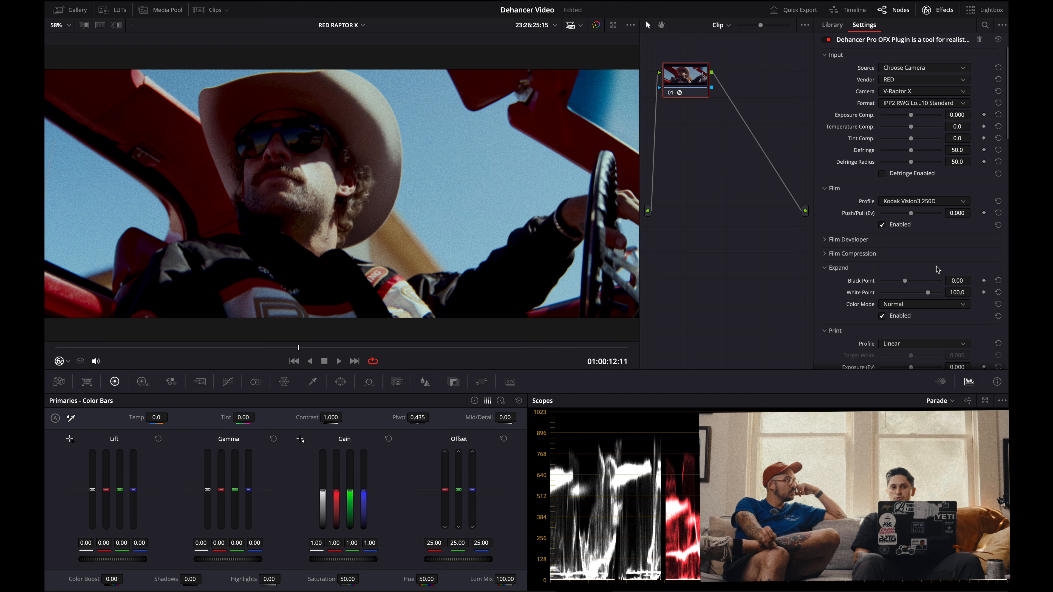
# - Try the Kodak Vision3 200T film profile and switch back to Kodak Vision3 250D
pyautogui.click(945, 202)
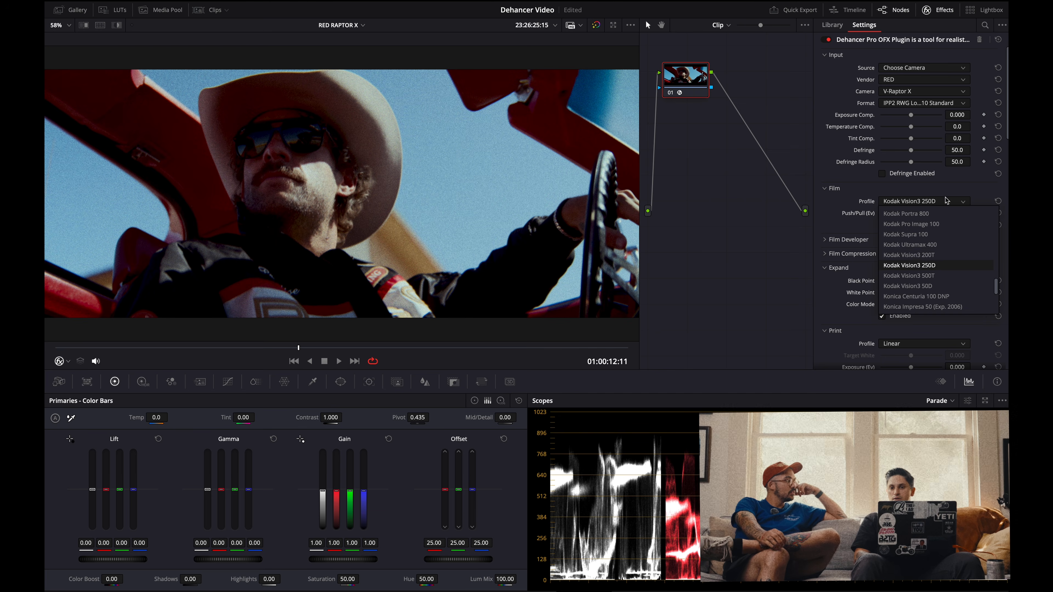
pyautogui.click(940, 256)
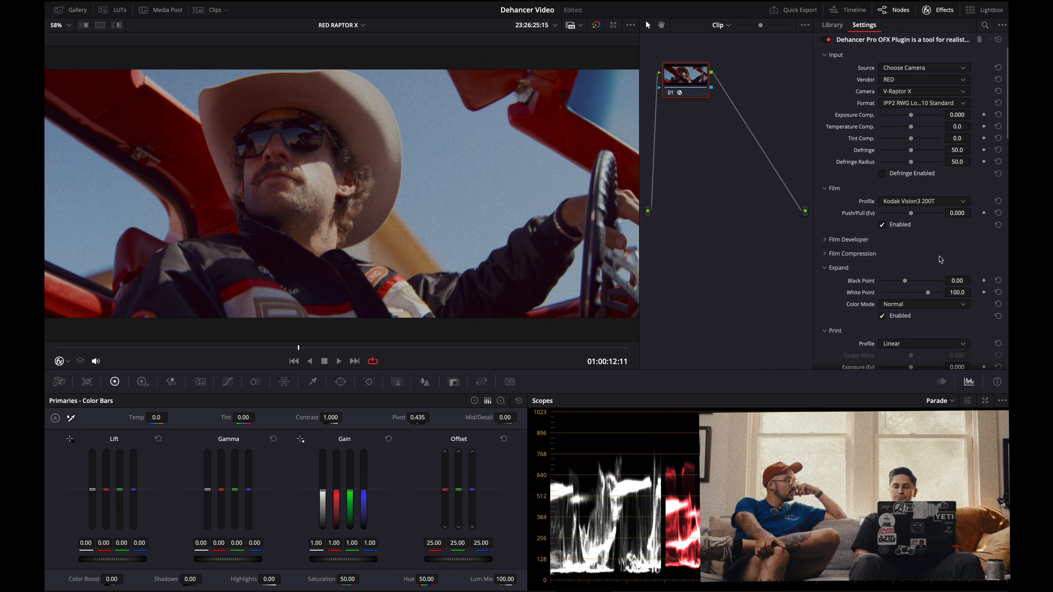
pyautogui.click(929, 201)
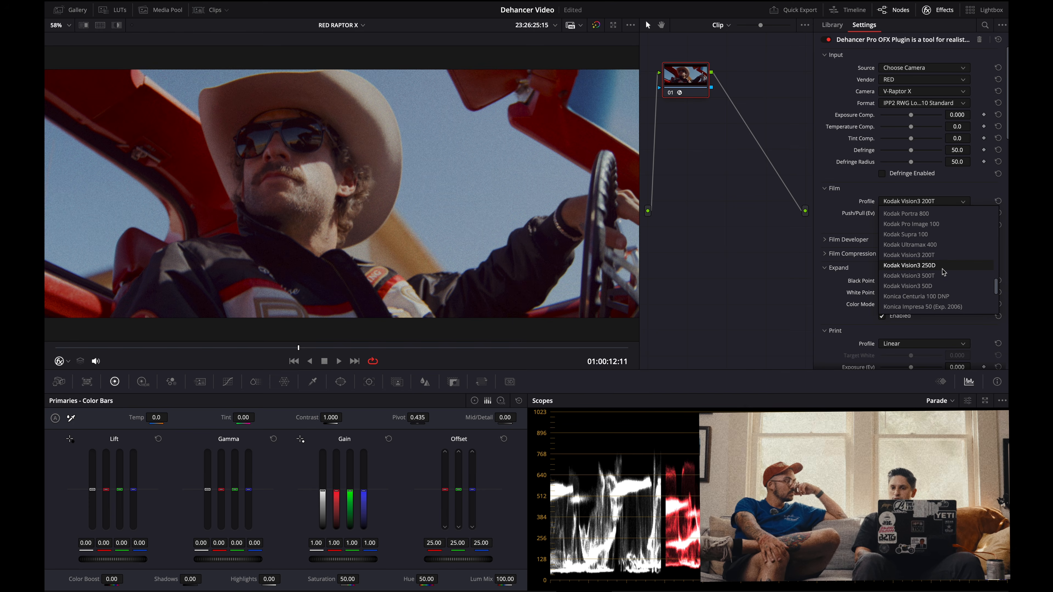
pyautogui.click(942, 267)
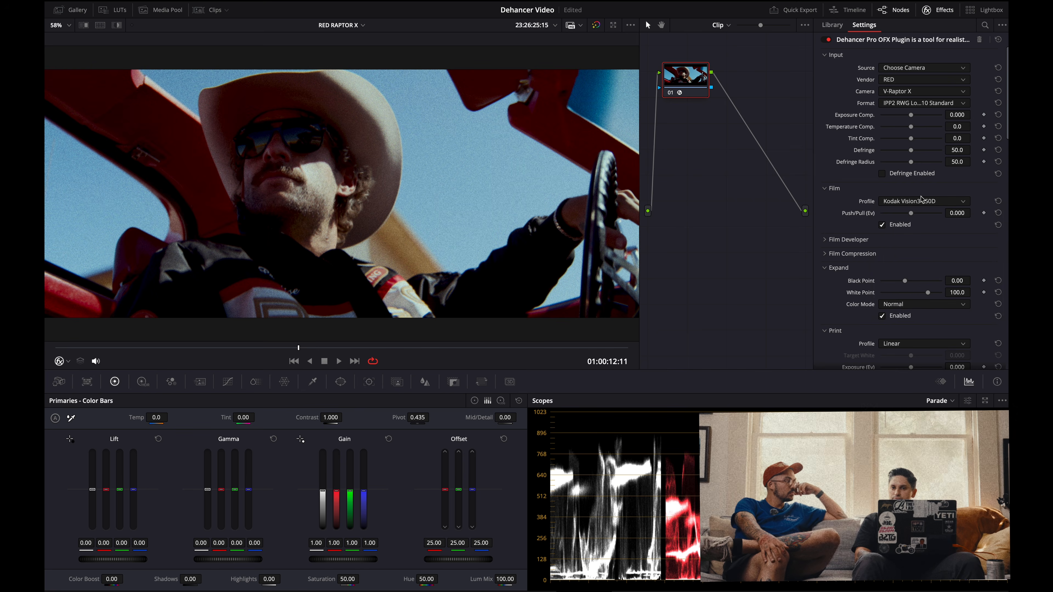
# - Set the Print profile to Kodak 2383 Print Film and check the image in an enlarged view
pyautogui.scroll(-5, 870, 236)
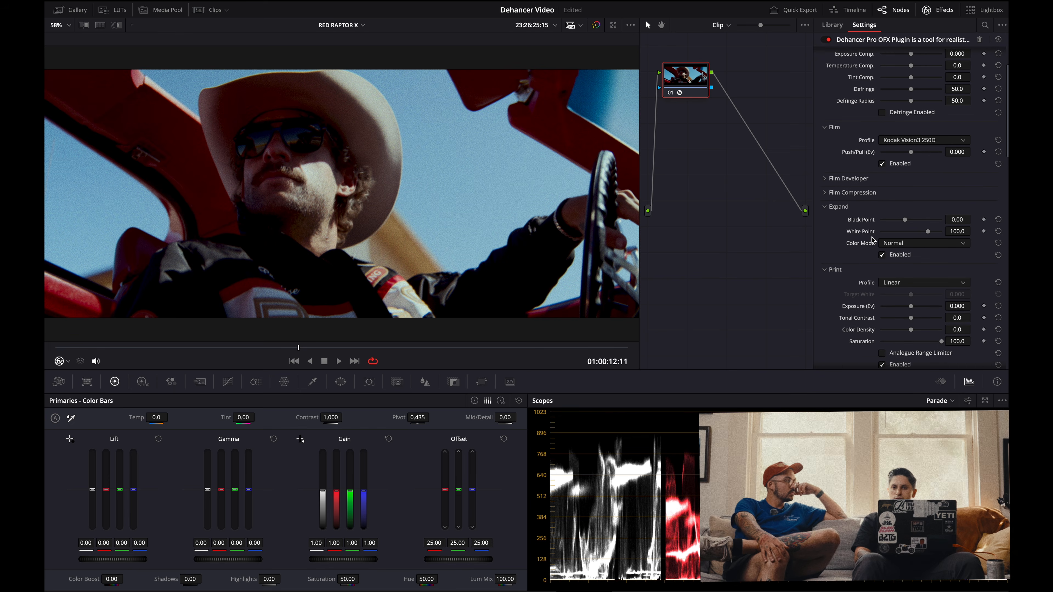
pyautogui.click(898, 240)
pyautogui.click(906, 283)
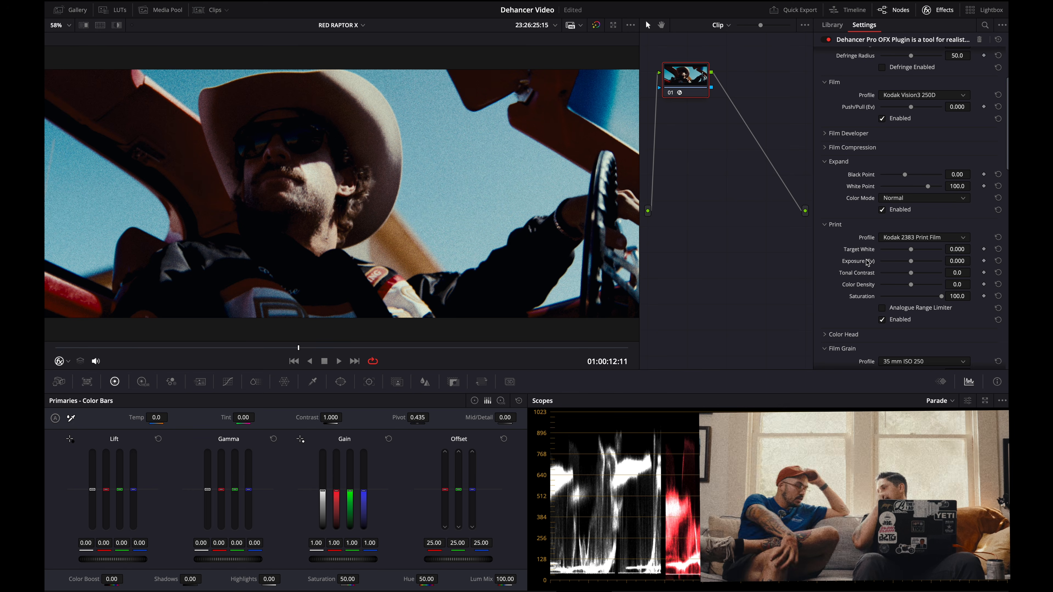
pyautogui.hotkey('ctrl', 'f')
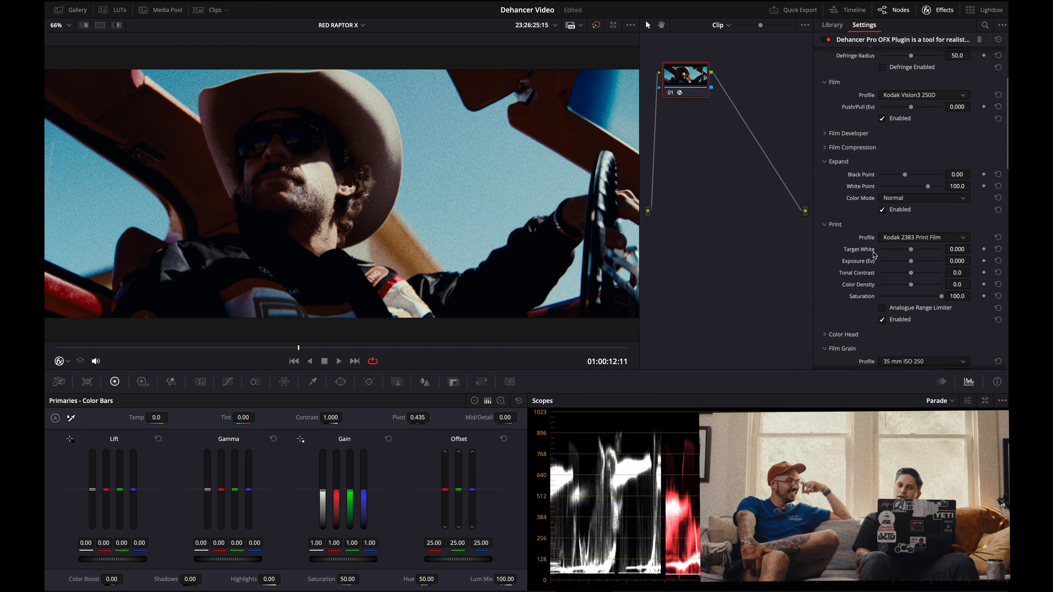
# - Expand the Film Developer and Film Compression settings and collapse the Overscan settings
pyautogui.scroll(3, 846, 229)
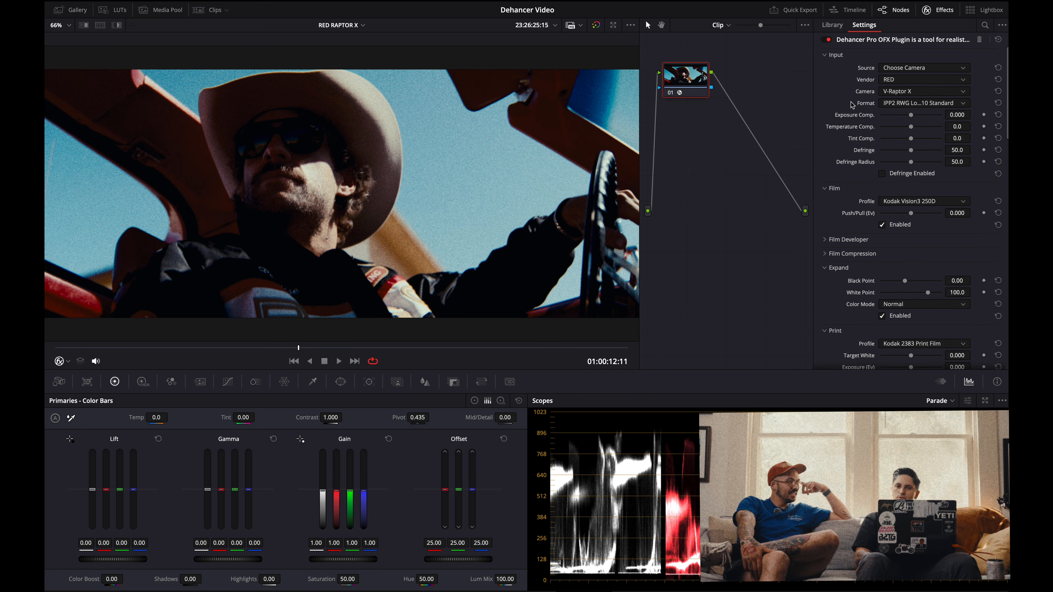
pyautogui.click(829, 239)
pyautogui.scroll(-2, 831, 253)
pyautogui.click(830, 245)
pyautogui.scroll(-8, 830, 248)
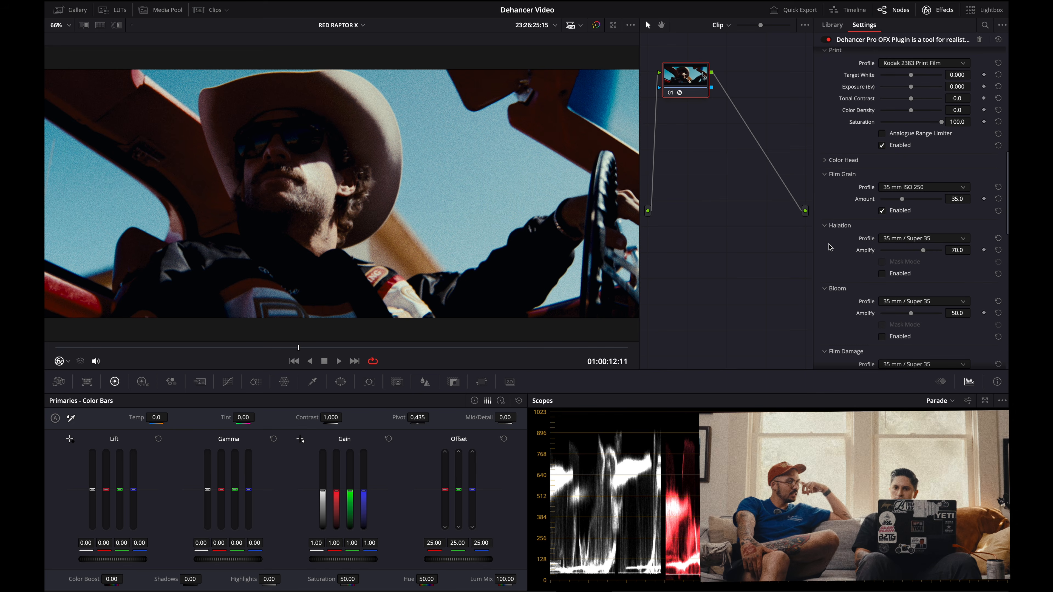
pyautogui.scroll(-10, 834, 160)
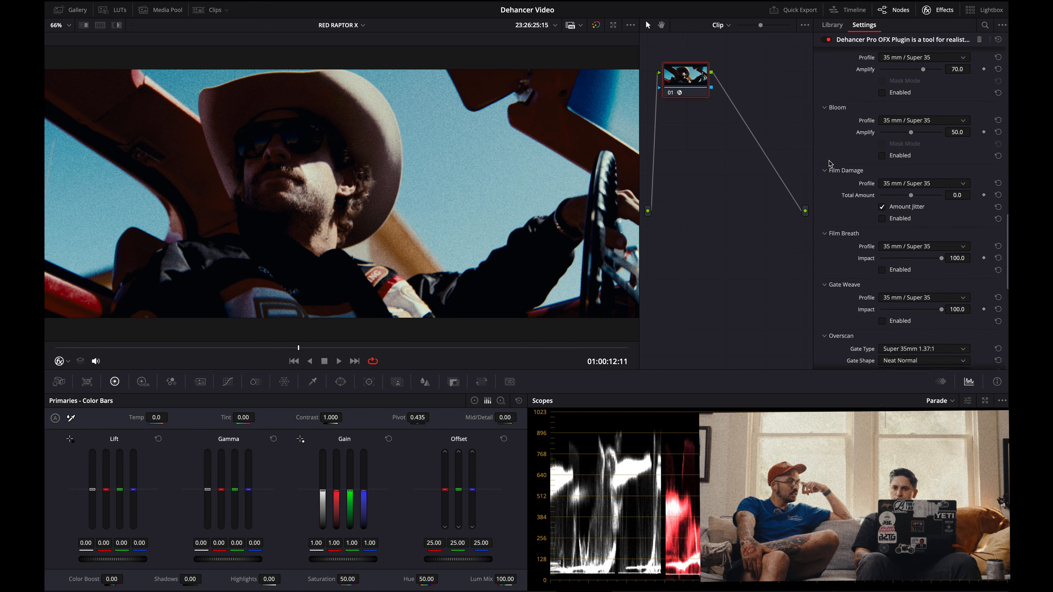
pyautogui.scroll(-2, 830, 163)
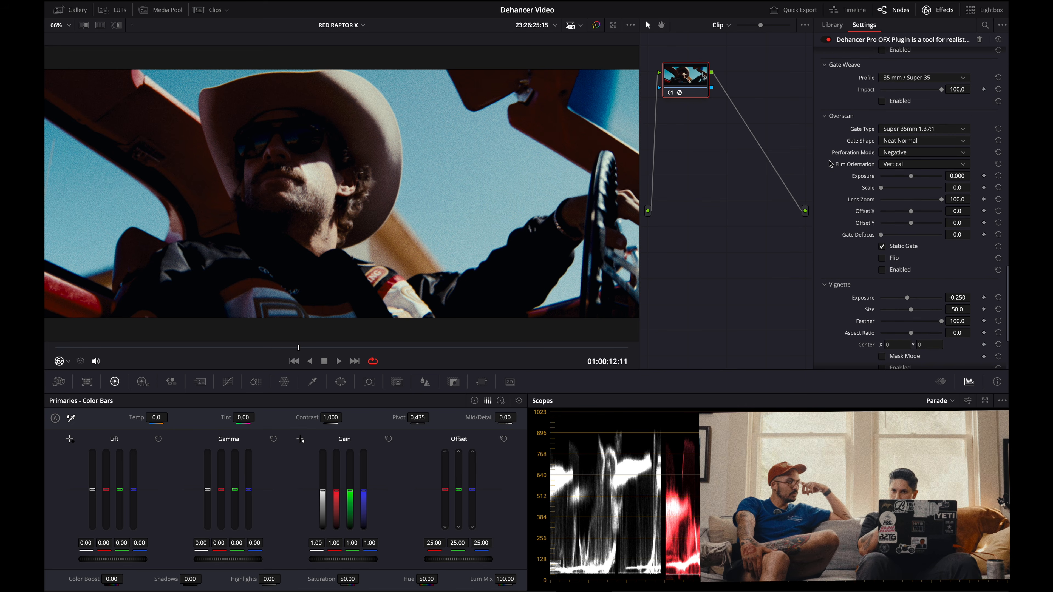
pyautogui.click(826, 118)
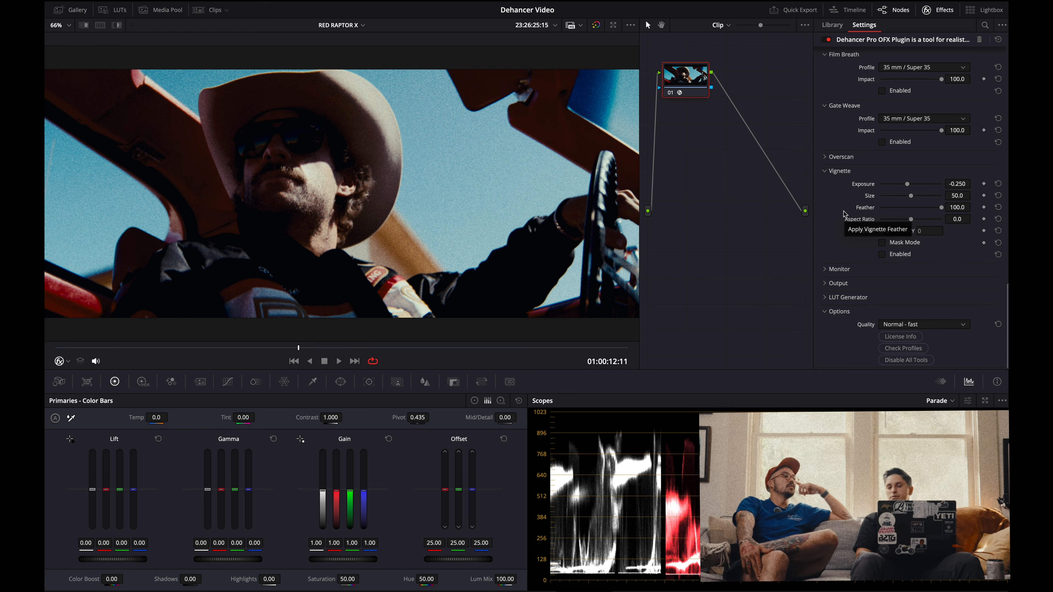
# - Set the film Push/Pull to 2.000 Ev and enable Film Developer
pyautogui.scroll(15, 878, 175)
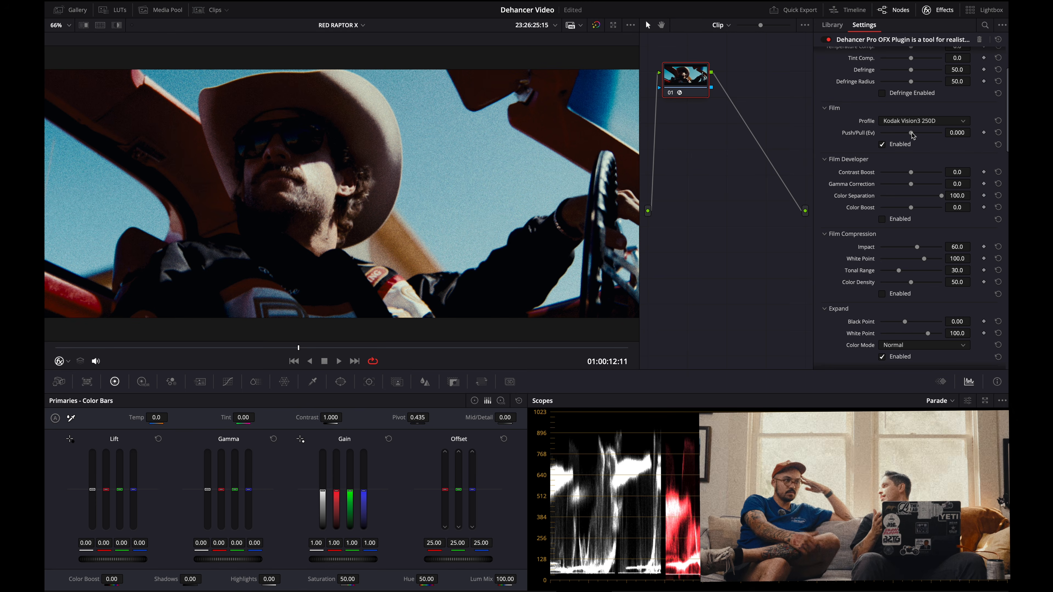
pyautogui.moveTo(912, 133); pyautogui.dragTo(949, 137)
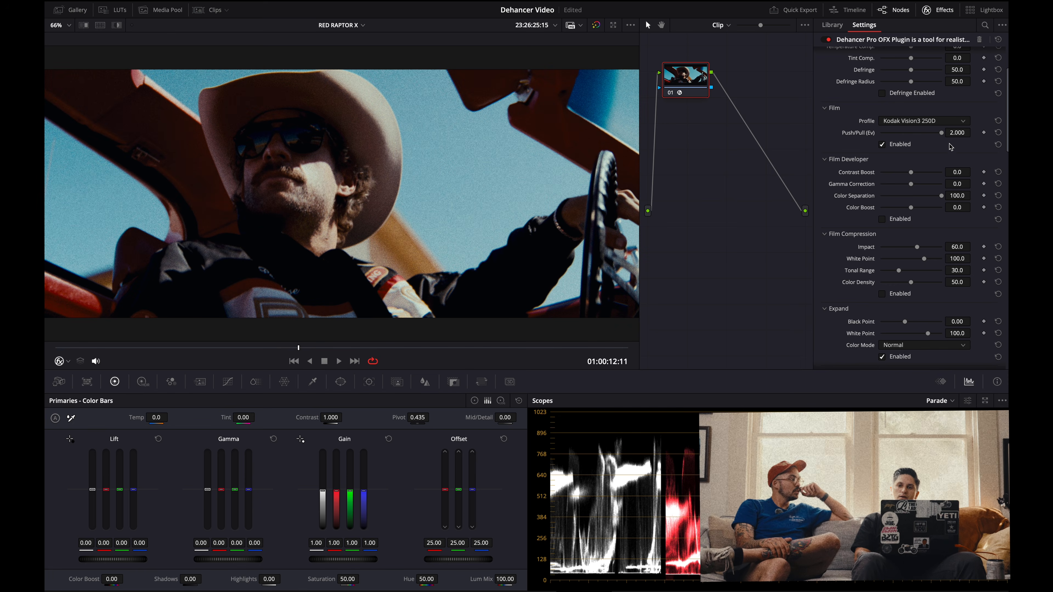
pyautogui.scroll(-2, 901, 174)
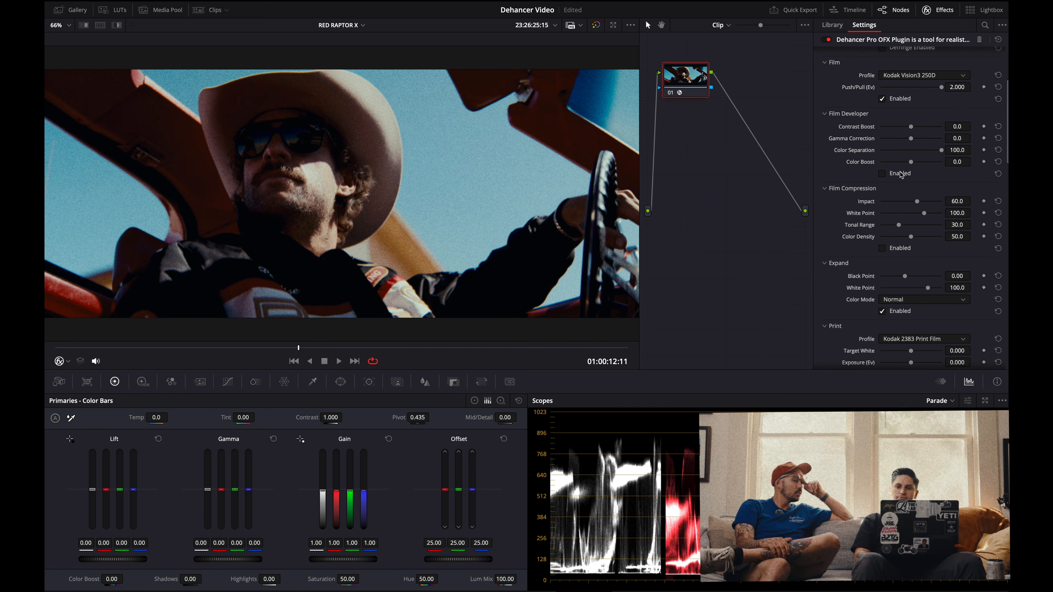
pyautogui.scroll(5, 866, 200)
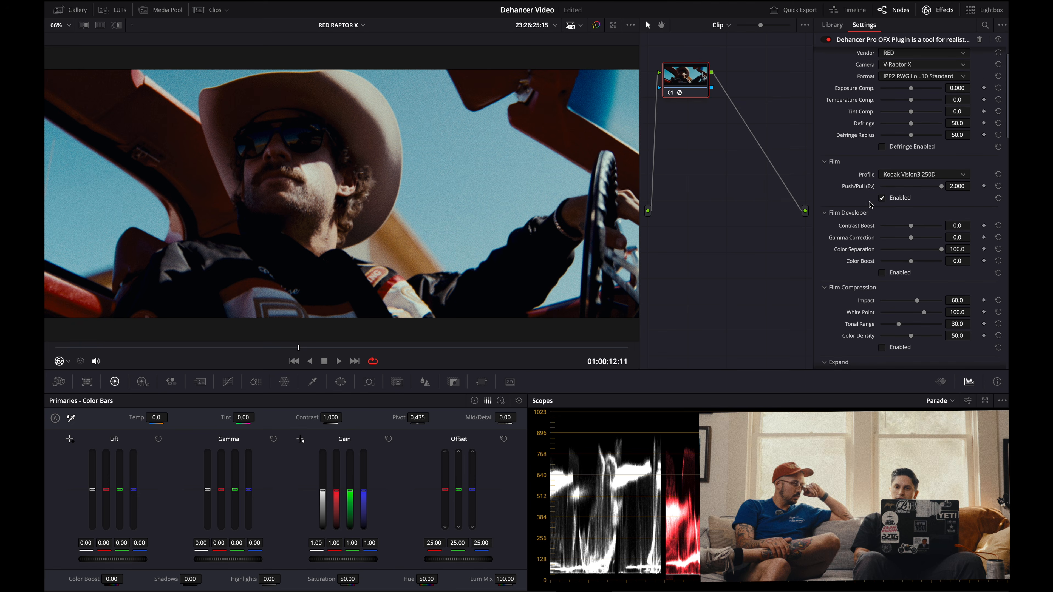
pyautogui.scroll(-4, 869, 205)
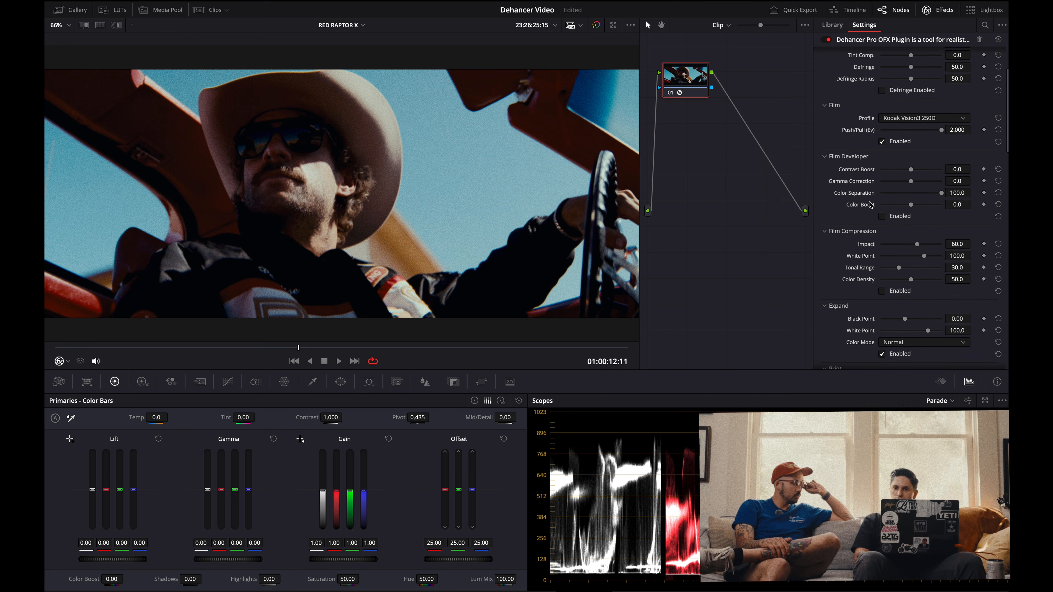
pyautogui.click(882, 207)
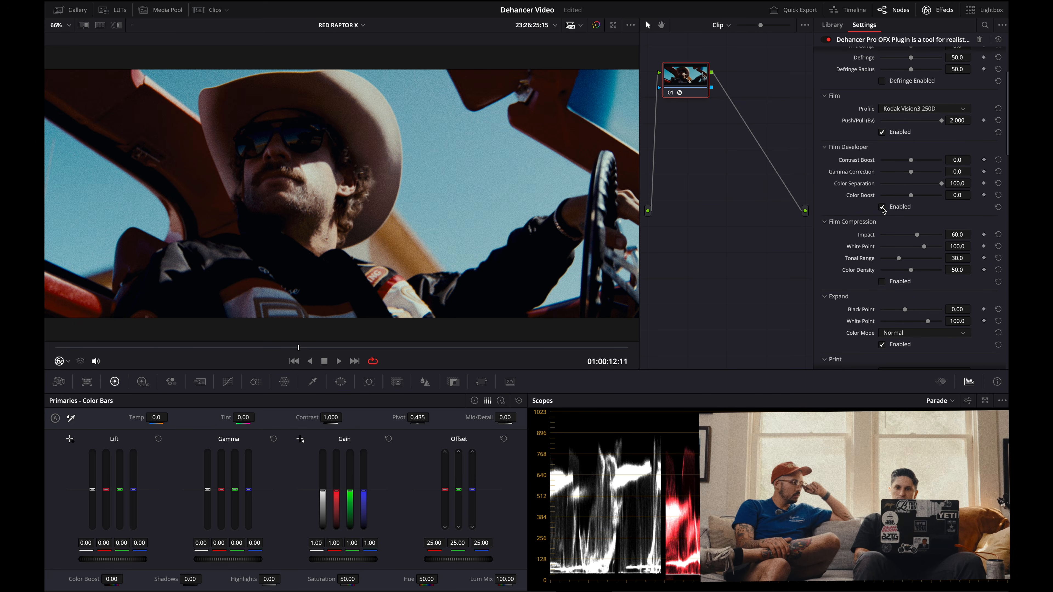
# - Enable Film Compression and compare the sky and highlights with its Impact at 0 and at 100
pyautogui.scroll(-2, 871, 220)
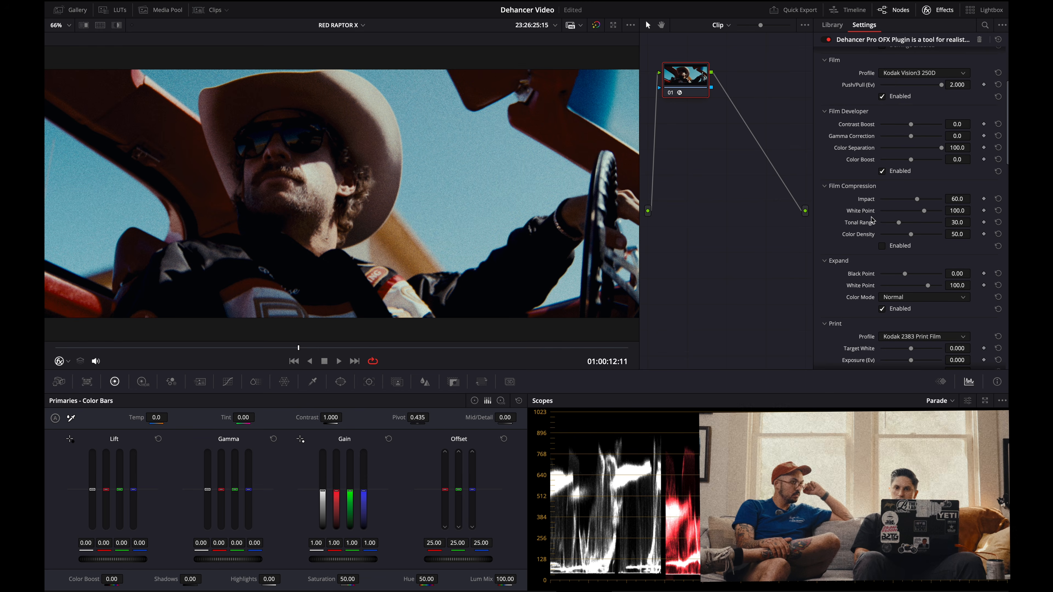
pyautogui.click(881, 247)
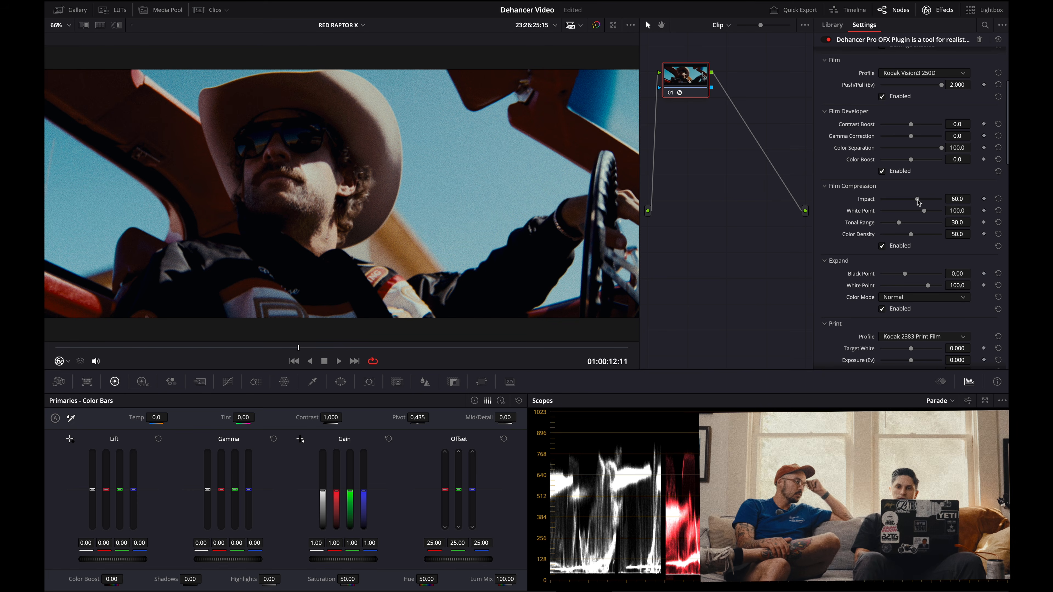
pyautogui.moveTo(917, 200); pyautogui.dragTo(870, 215)
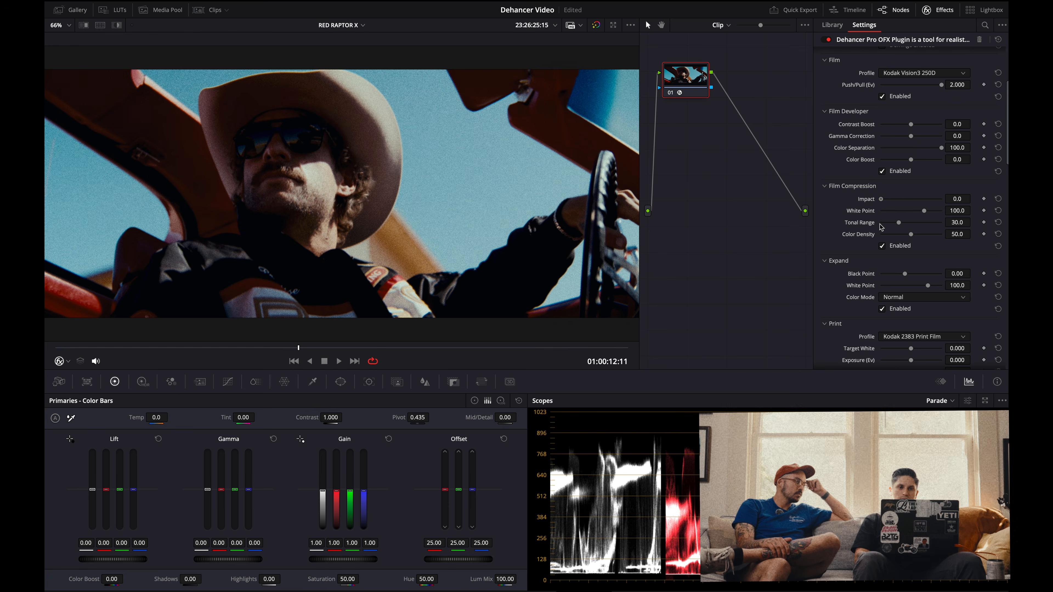
pyautogui.moveTo(737, 224); pyautogui.dragTo(945, 219)
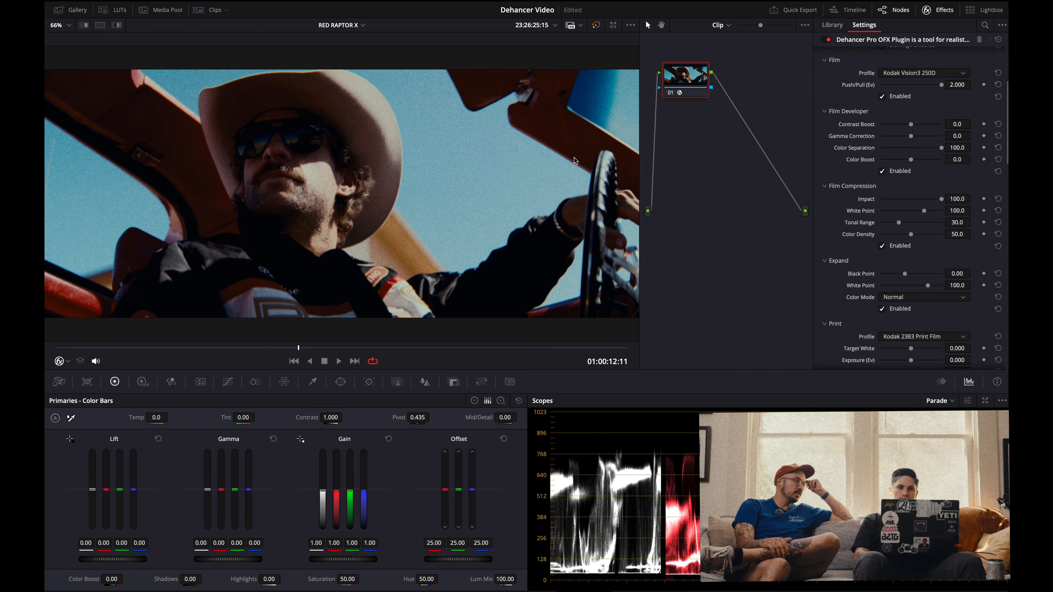
pyautogui.click(796, 206)
pyautogui.moveTo(943, 203); pyautogui.dragTo(973, 256)
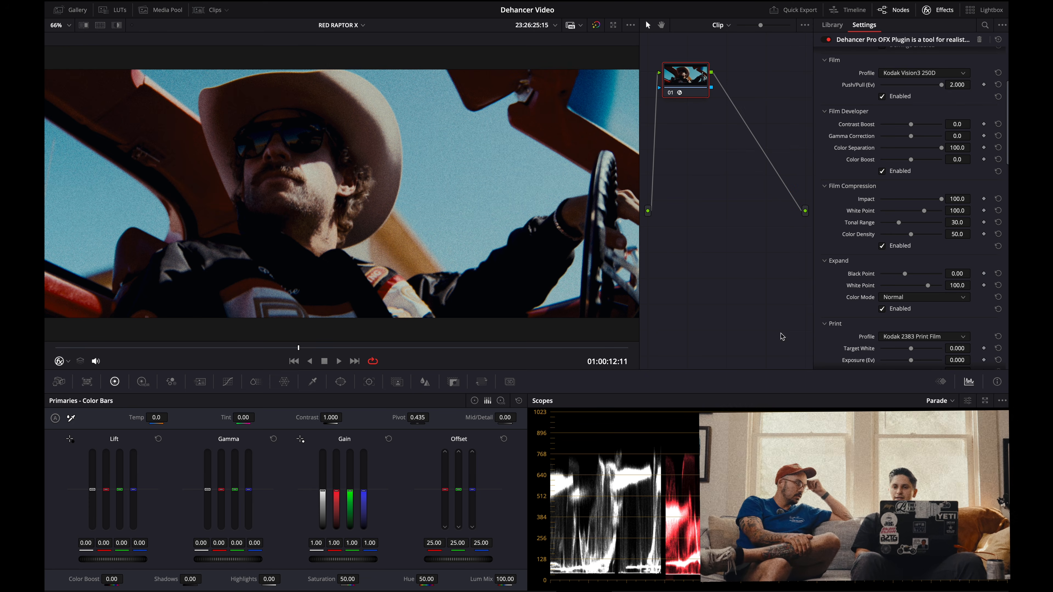
# - Set the Film Compression Impact to about 82.2 and its White Point to about 94.0
pyautogui.moveTo(942, 199); pyautogui.dragTo(898, 209)
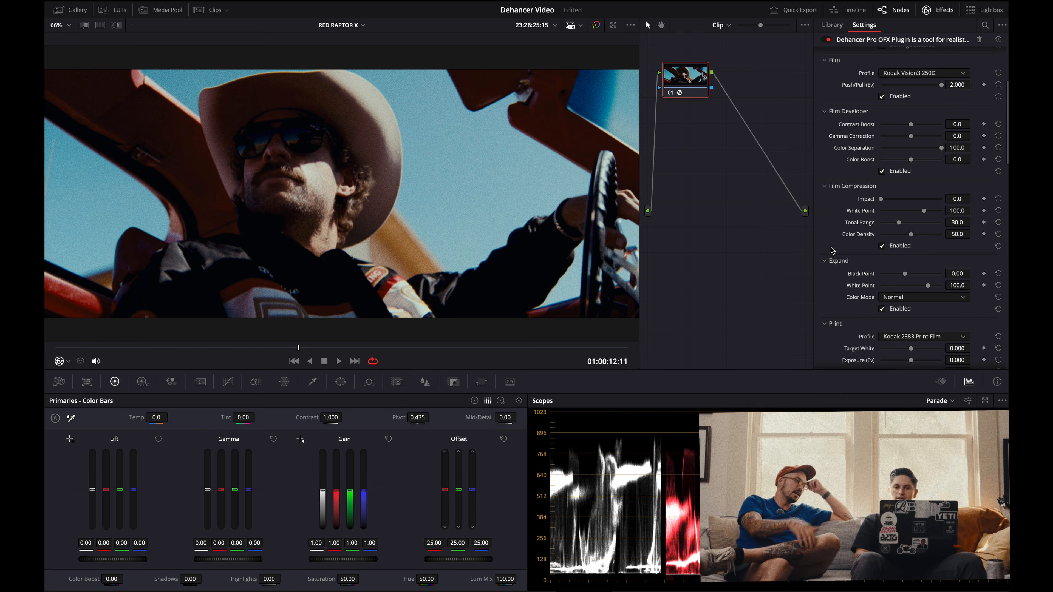
pyautogui.moveTo(882, 199); pyautogui.dragTo(918, 213)
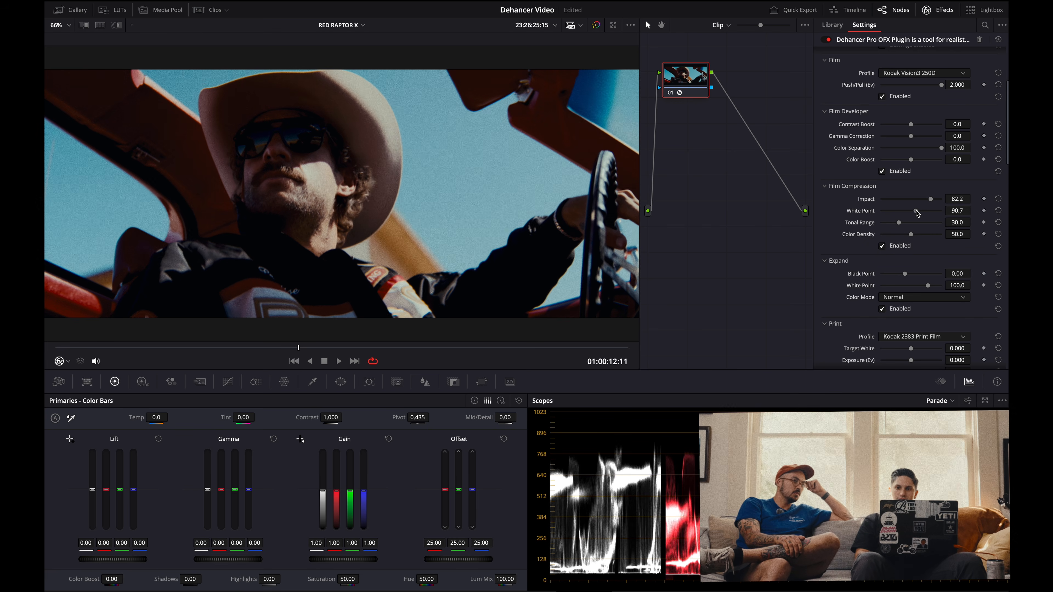
pyautogui.click(919, 213)
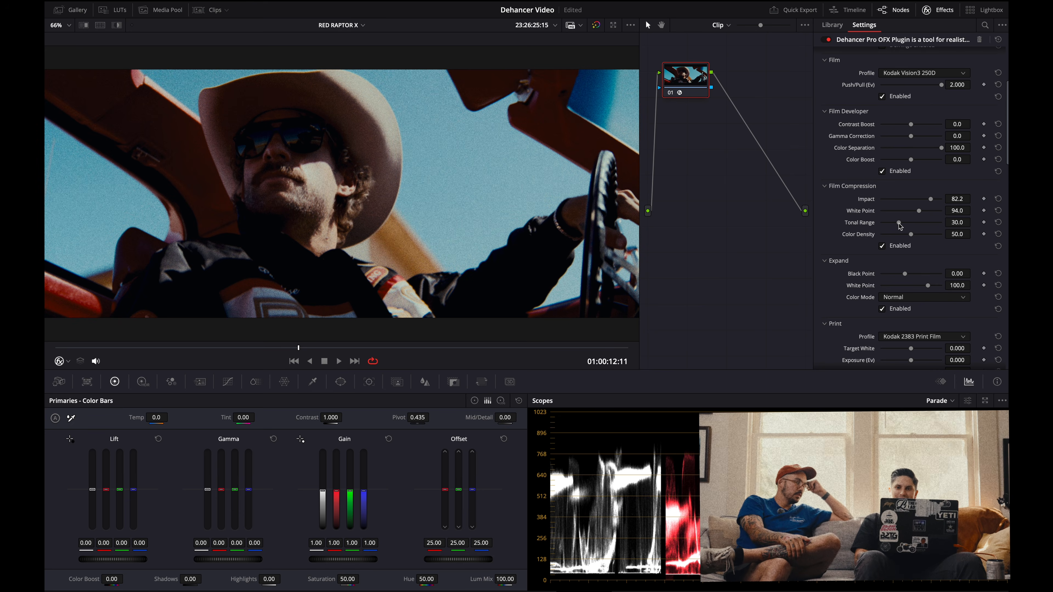
# - Set the Expand Black Point to about -2.17
pyautogui.scroll(-2, 897, 225)
pyautogui.click(903, 244)
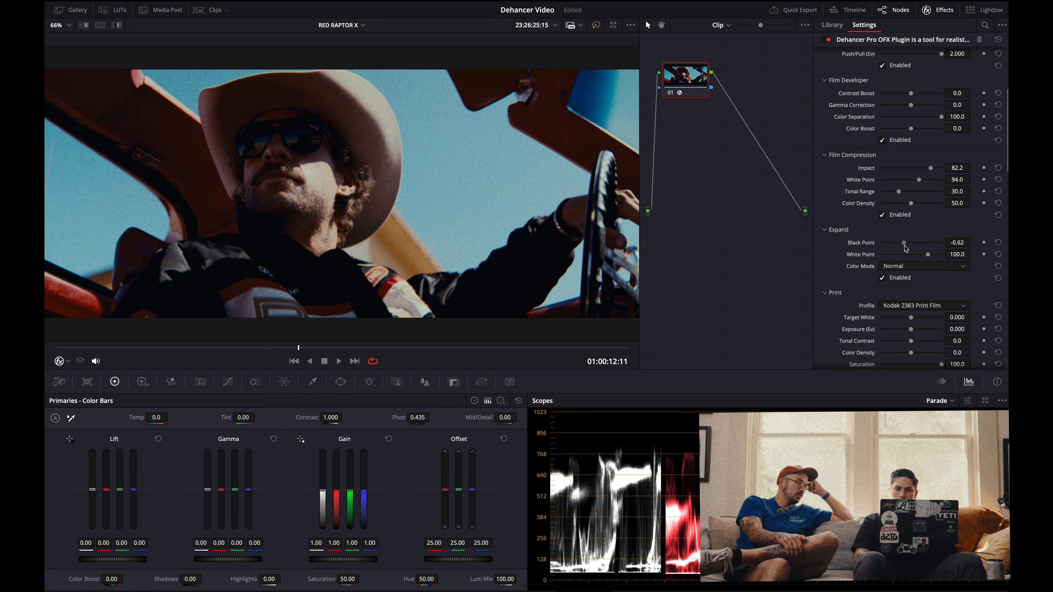
pyautogui.click(904, 246)
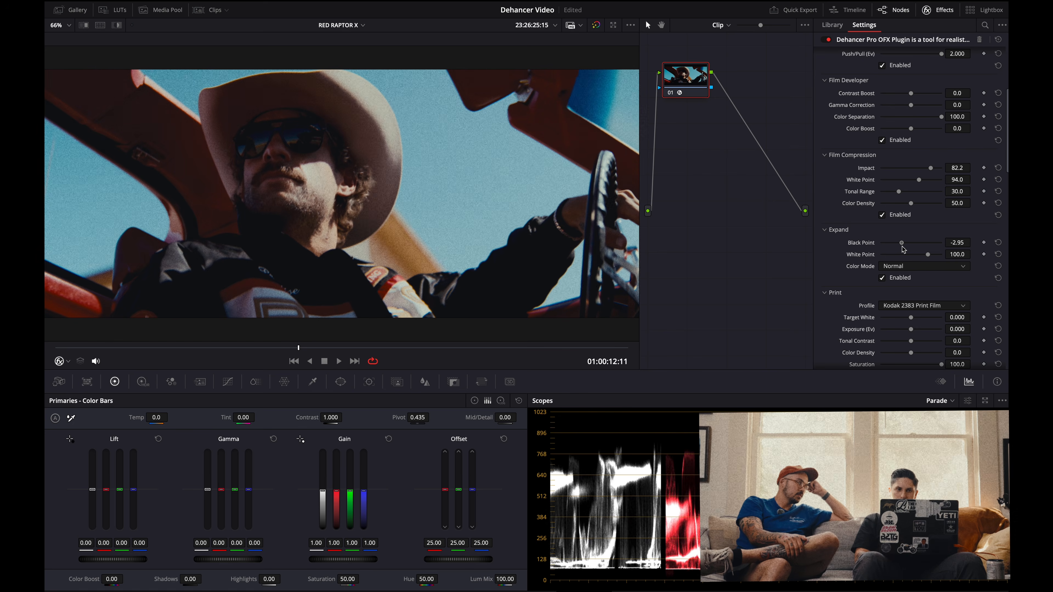
pyautogui.hotkey('ctrl', 'z')
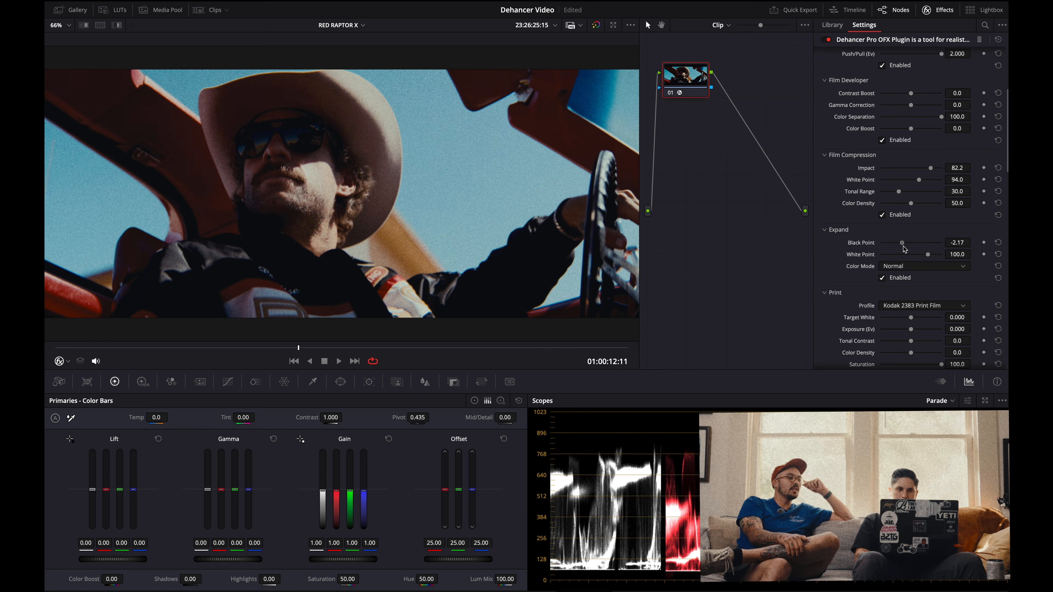
# - Set the Expand White Point to about 90.7 and its Black Point to about -1.40
pyautogui.moveTo(928, 256); pyautogui.dragTo(923, 257)
pyautogui.moveTo(926, 258); pyautogui.dragTo(924, 259)
pyautogui.scroll(-5, 861, 275)
pyautogui.scroll(6, 861, 275)
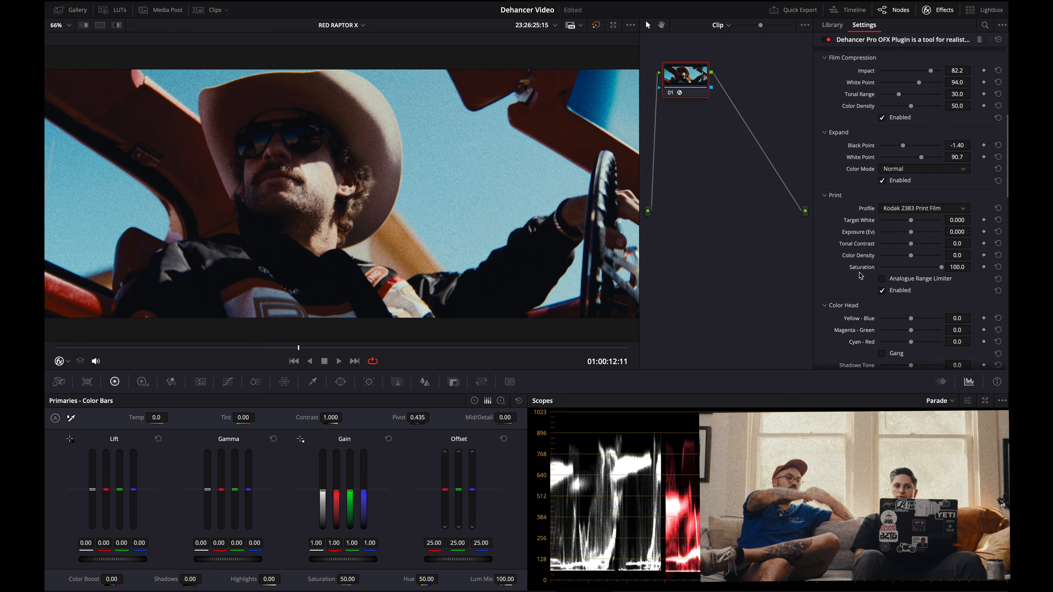
# - Set the Print Target White to about -1.256 and the Print Exposure to about 0.256 Ev
pyautogui.scroll(-1, 861, 275)
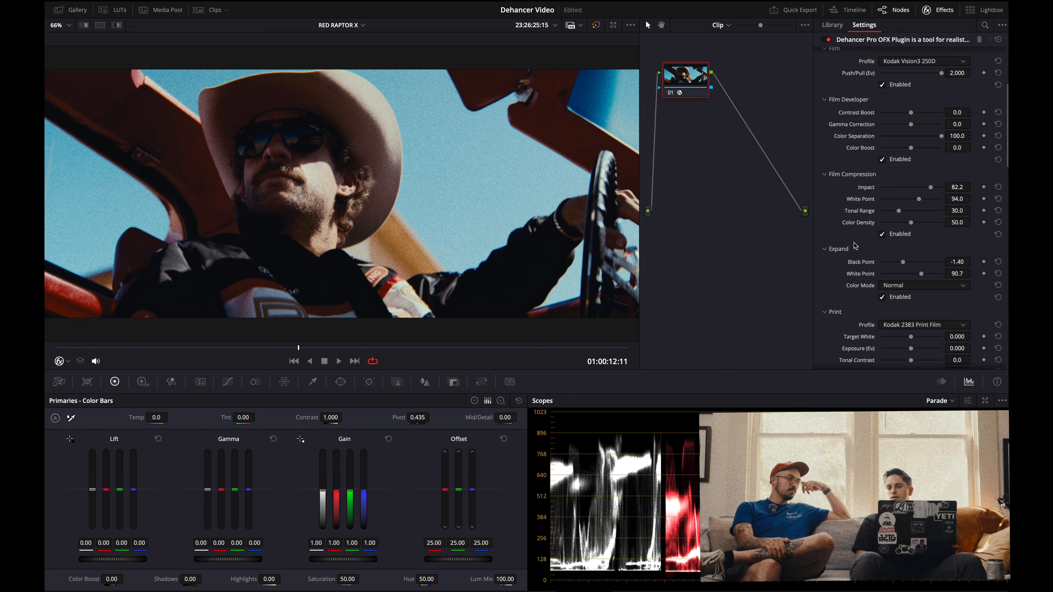
pyautogui.scroll(-2, 835, 284)
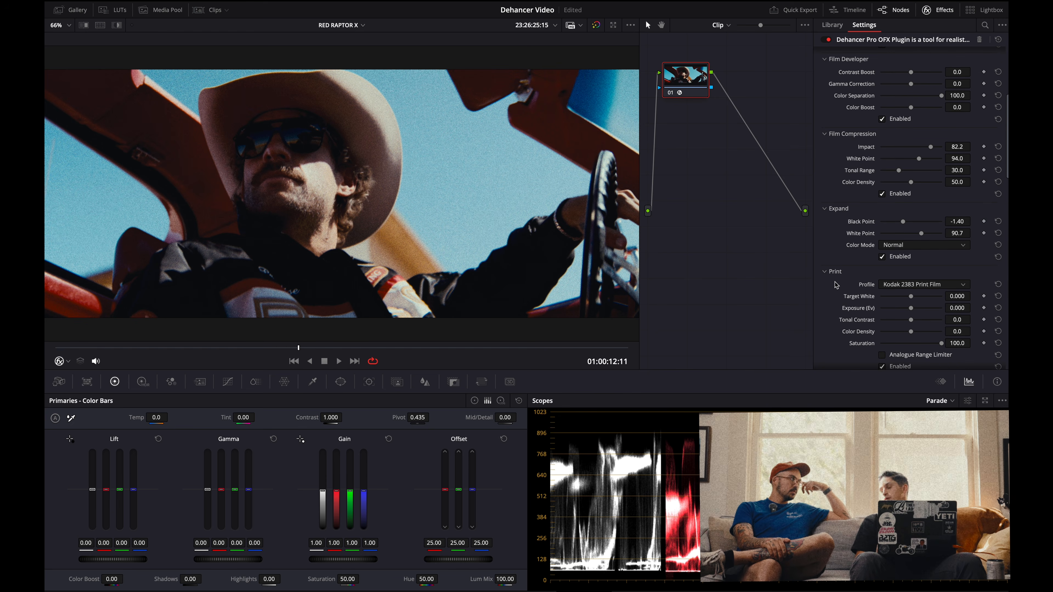
pyautogui.scroll(-2, 837, 301)
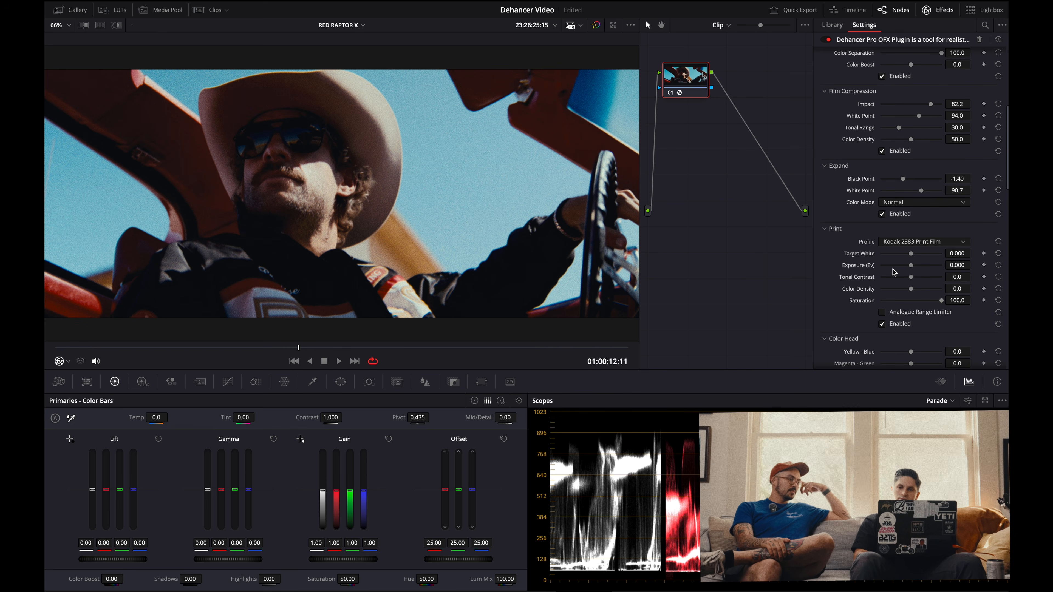
pyautogui.moveTo(918, 256); pyautogui.dragTo(902, 269)
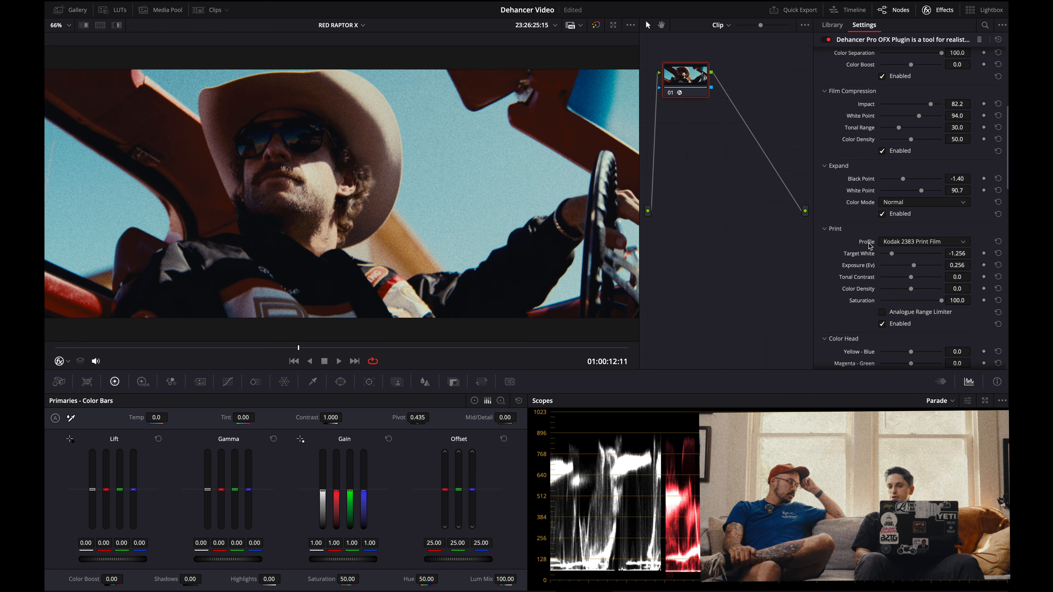
pyautogui.scroll(5, 870, 246)
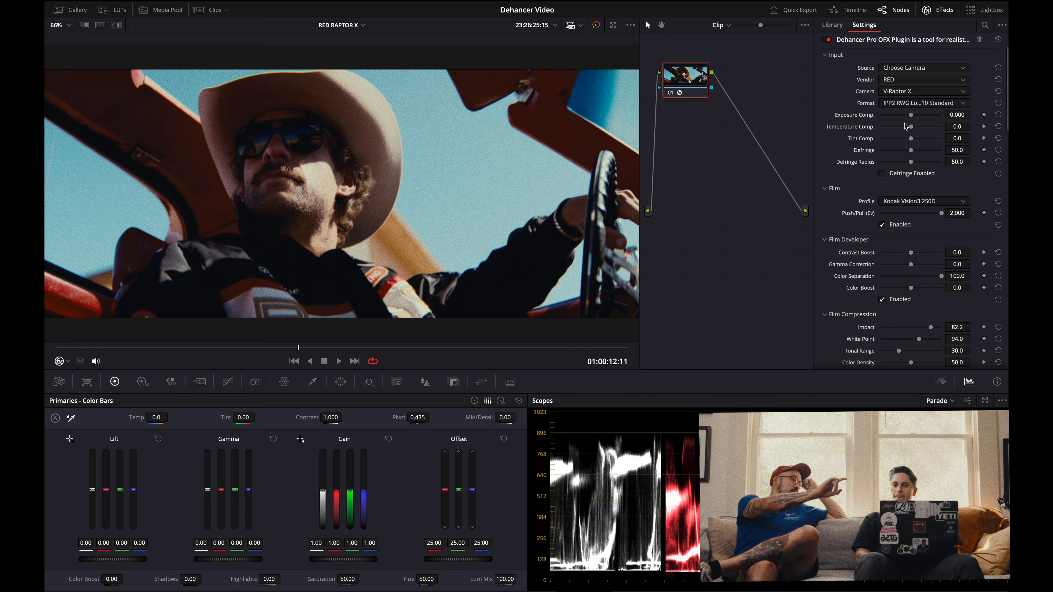
pyautogui.scroll(-5, 864, 216)
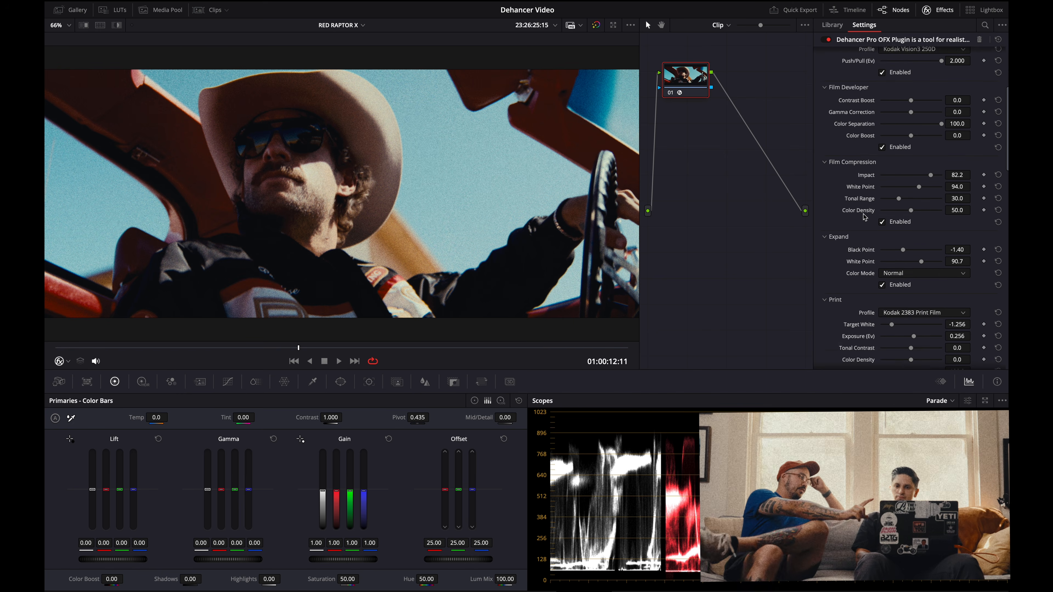
pyautogui.scroll(-3, 885, 264)
pyautogui.scroll(-5, 887, 274)
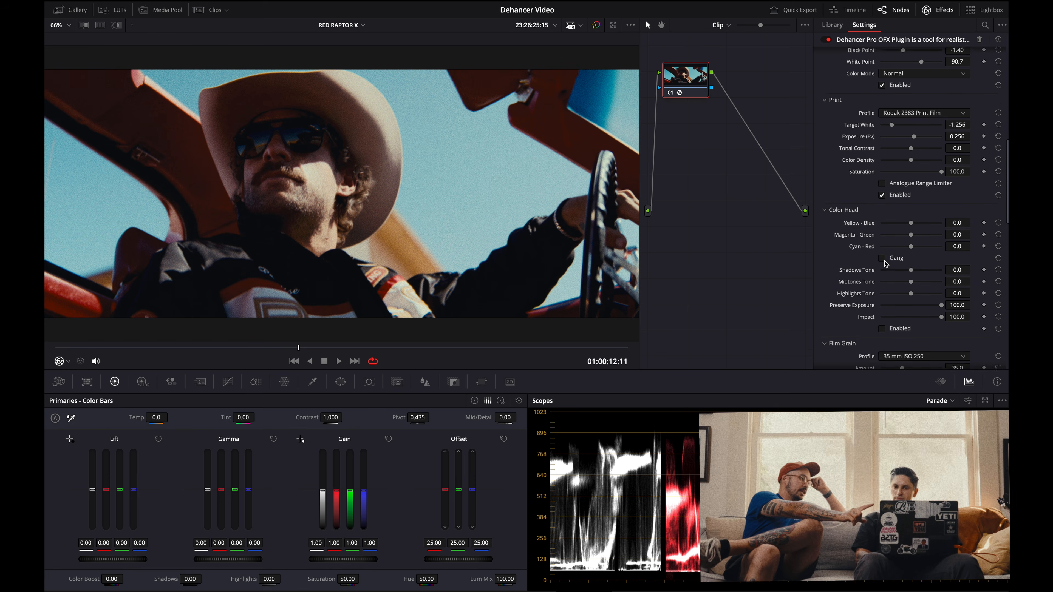
# - Try a Print Tonal Contrast of about 12.8 and reset it to its default
pyautogui.scroll(6, 896, 306)
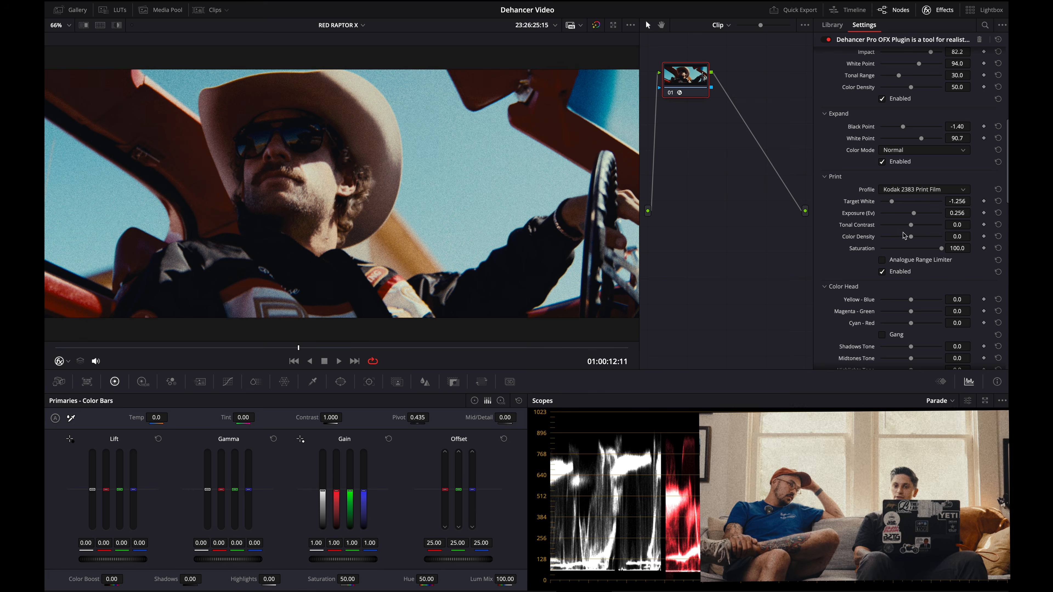
pyautogui.scroll(3, 906, 234)
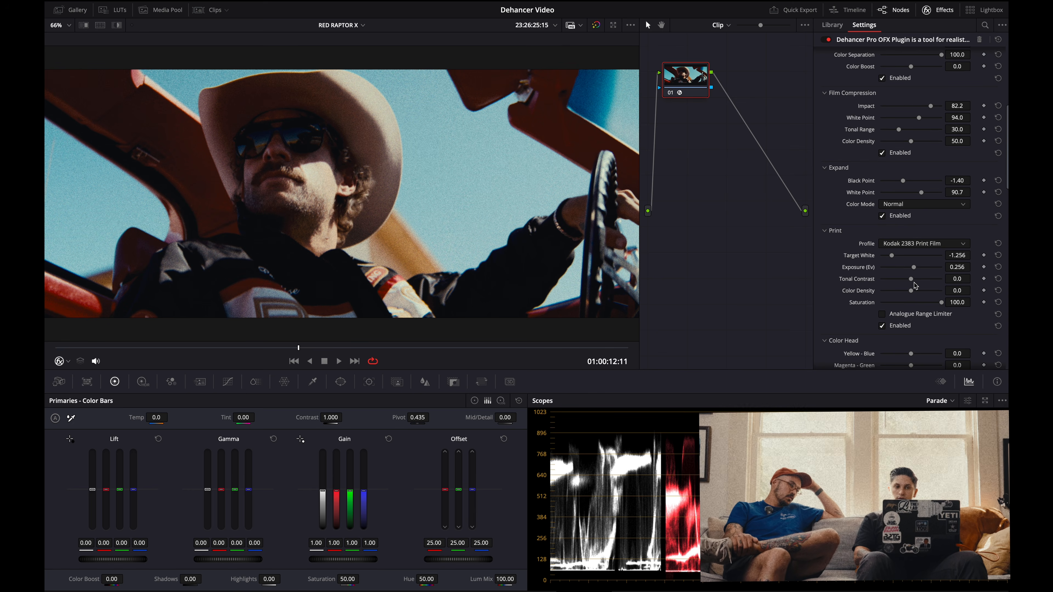
pyautogui.moveTo(917, 286); pyautogui.dragTo(920, 286)
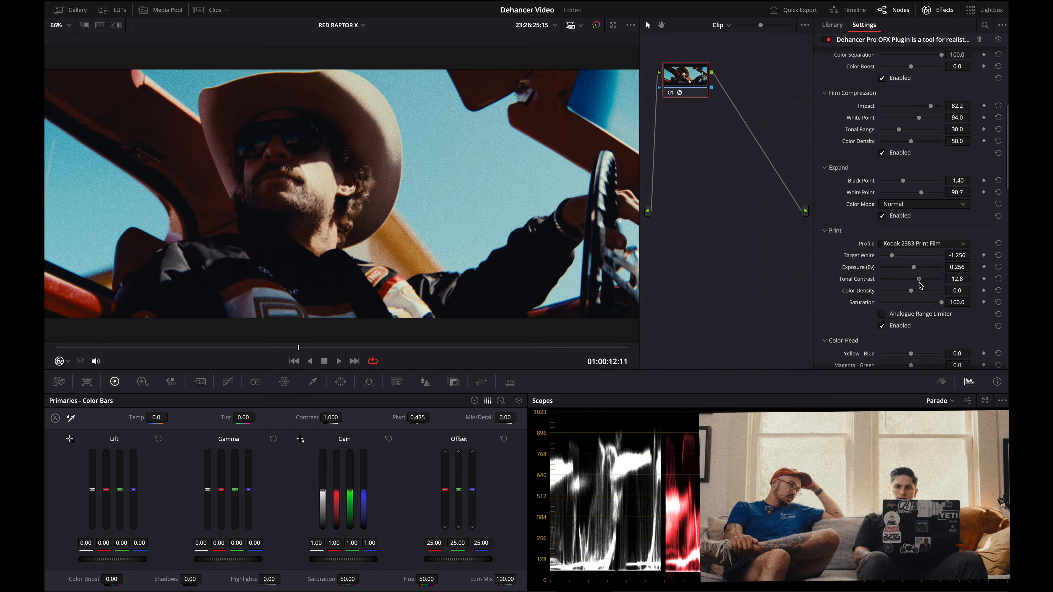
pyautogui.click(997, 278)
# - Try a Film Developer Contrast Boost of about 11.6 and reset it to its default
pyautogui.scroll(3, 867, 247)
pyautogui.scroll(3, 867, 247)
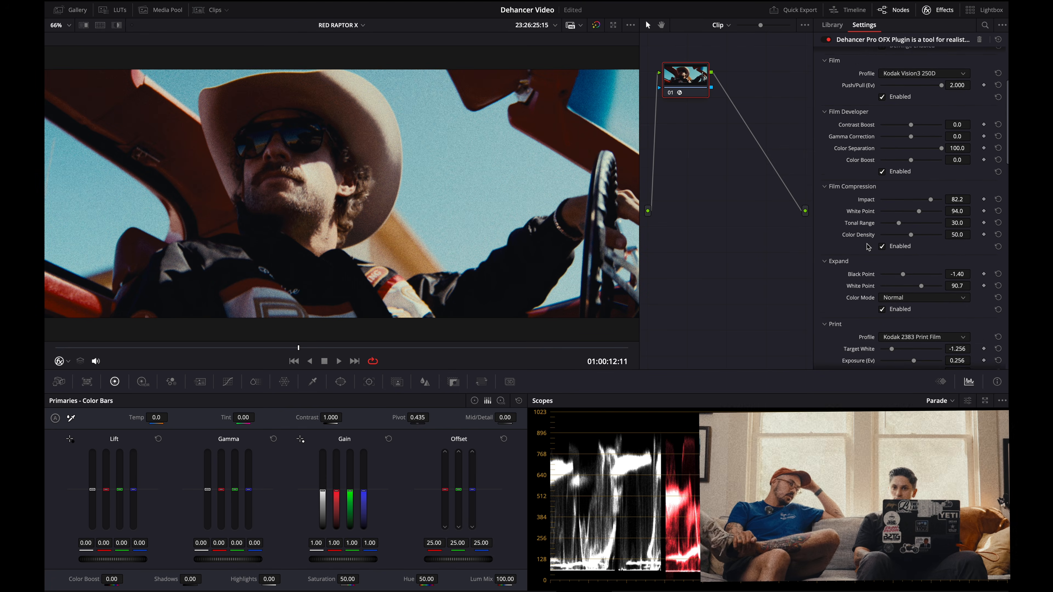
pyautogui.scroll(1, 868, 247)
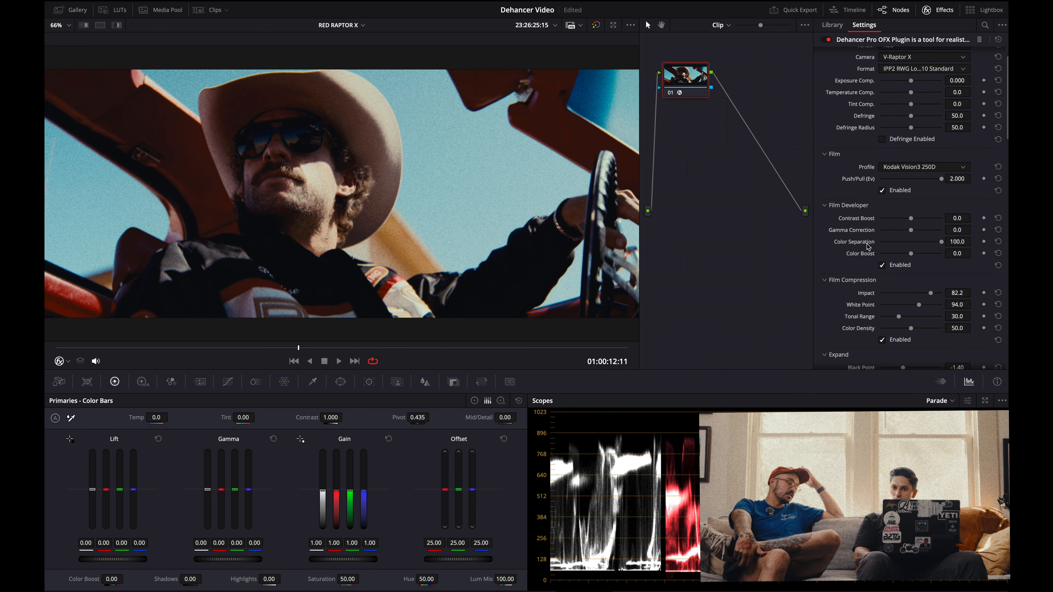
pyautogui.moveTo(911, 219)
pyautogui.mouseDown()
pyautogui.moveTo(932, 227)
pyautogui.moveTo(917, 229)
pyautogui.mouseUp()
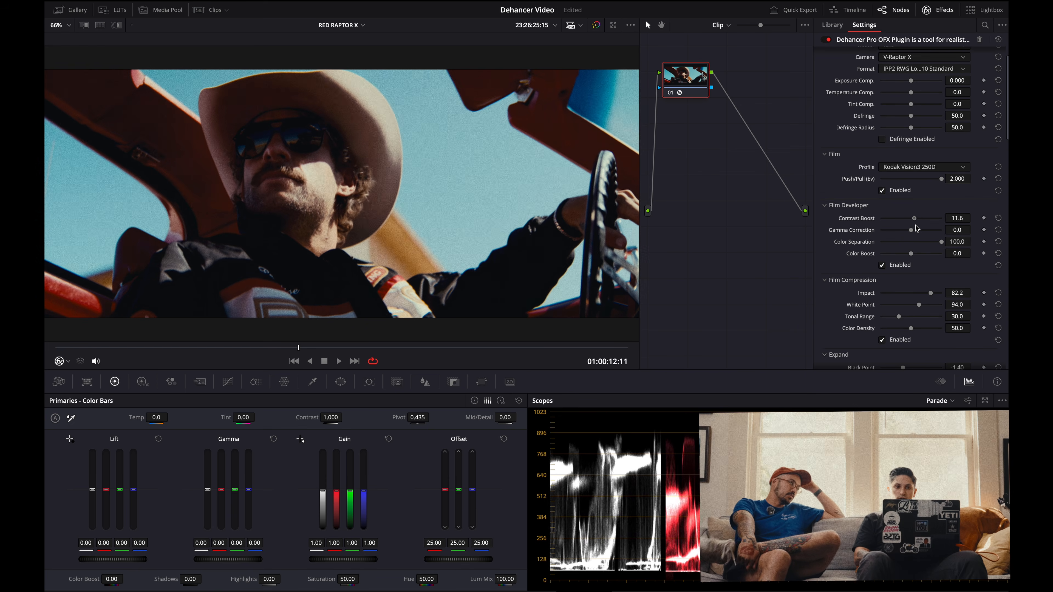
pyautogui.click(998, 219)
# - Test the film Push/Pull on the image and return it to 2.000 Ev
pyautogui.scroll(2, 918, 206)
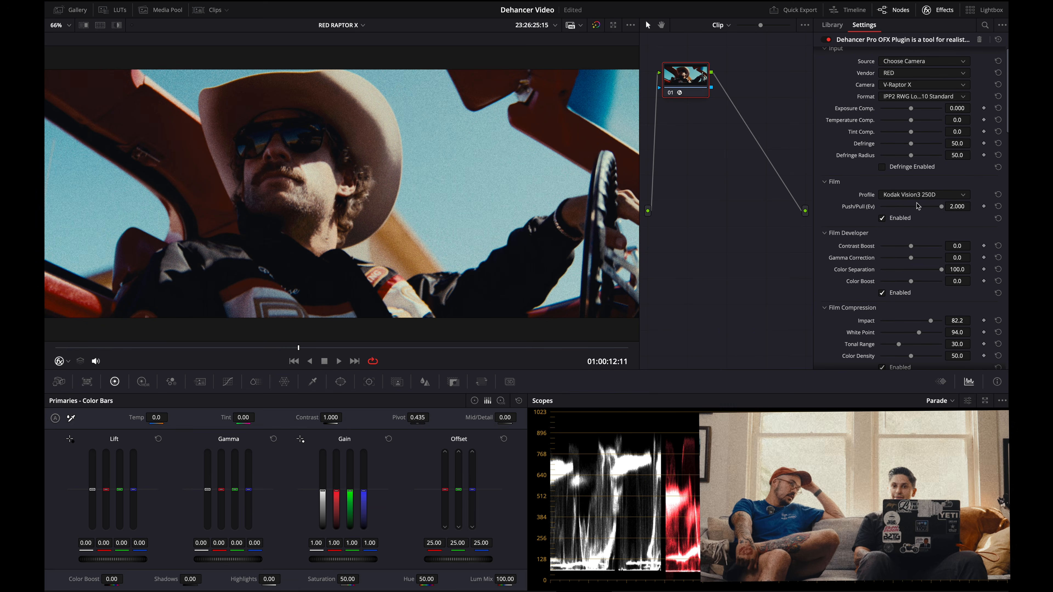
pyautogui.scroll(1, 910, 144)
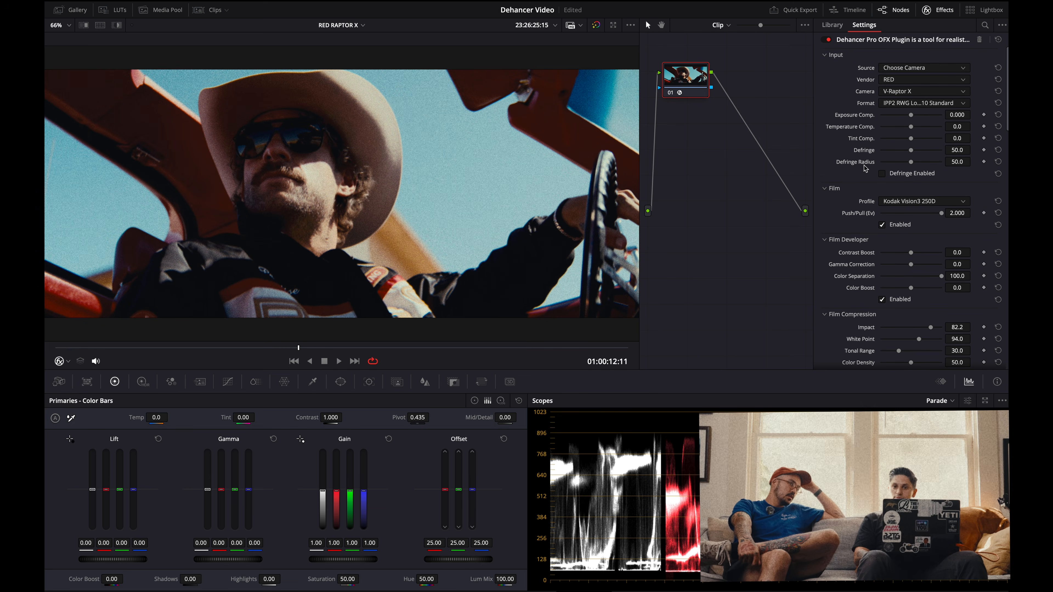
pyautogui.moveTo(940, 213)
pyautogui.mouseDown()
pyautogui.moveTo(913, 218)
pyautogui.moveTo(955, 215)
pyautogui.mouseUp()
# - Enable the Print Analogue Range Limiter, comparing the image with it on and off
pyautogui.scroll(-3, 824, 218)
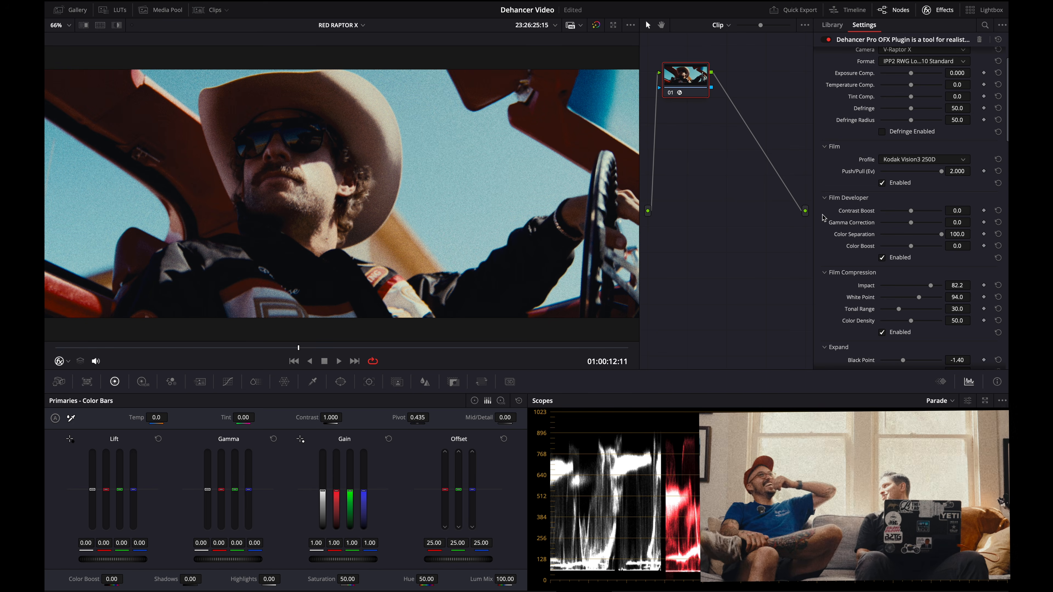
pyautogui.scroll(-5, 866, 287)
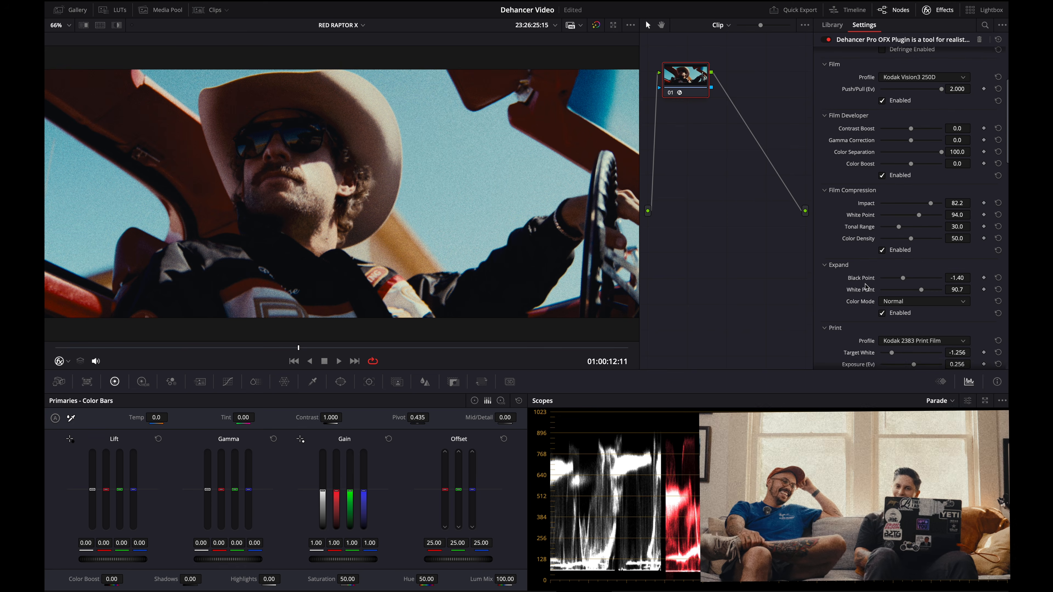
pyautogui.scroll(-4, 866, 287)
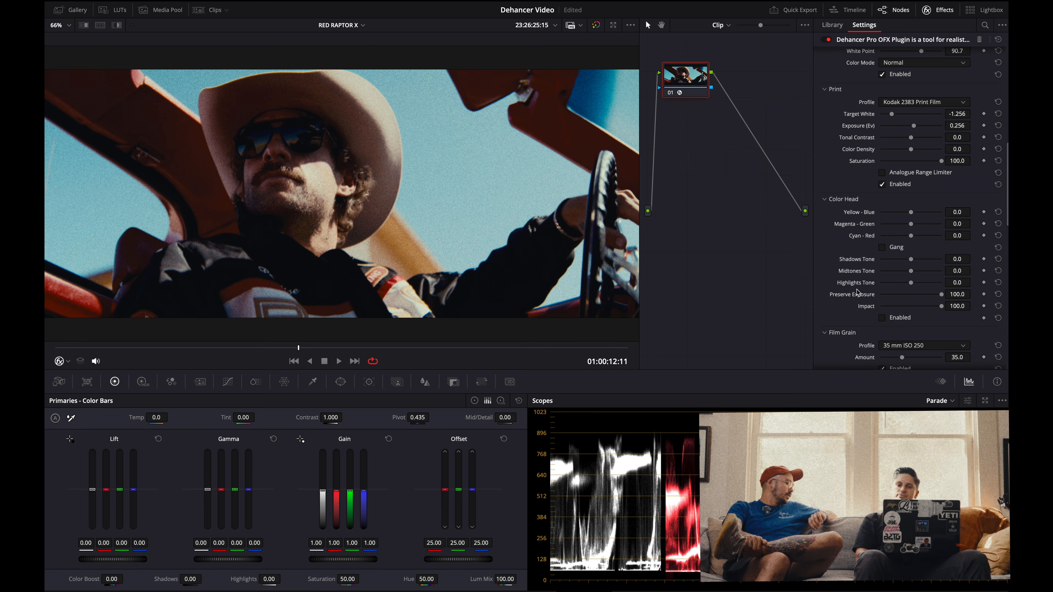
pyautogui.scroll(2, 850, 276)
pyautogui.scroll(3, 849, 277)
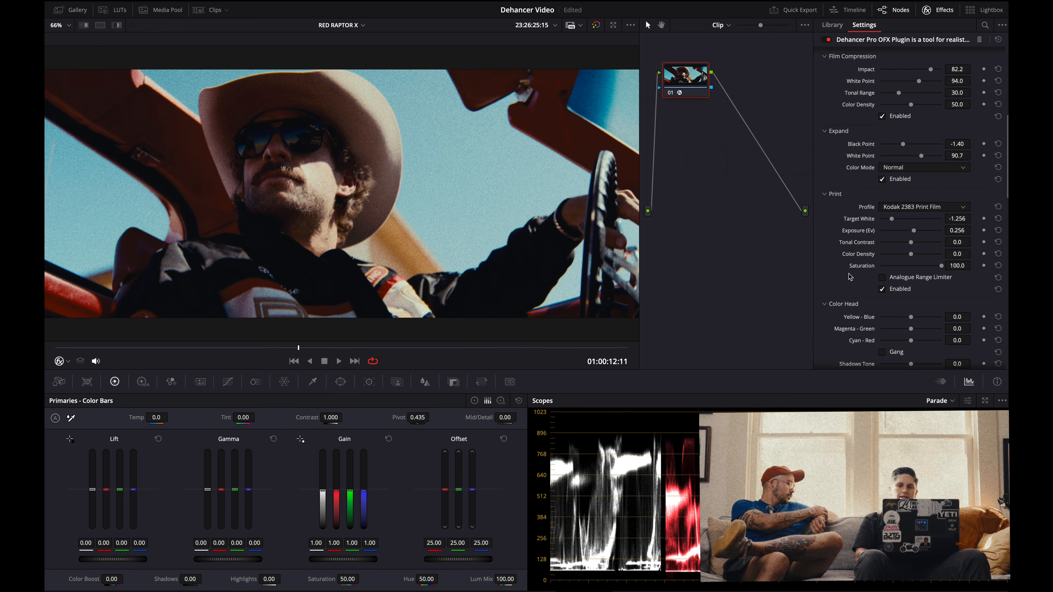
pyautogui.click(882, 292)
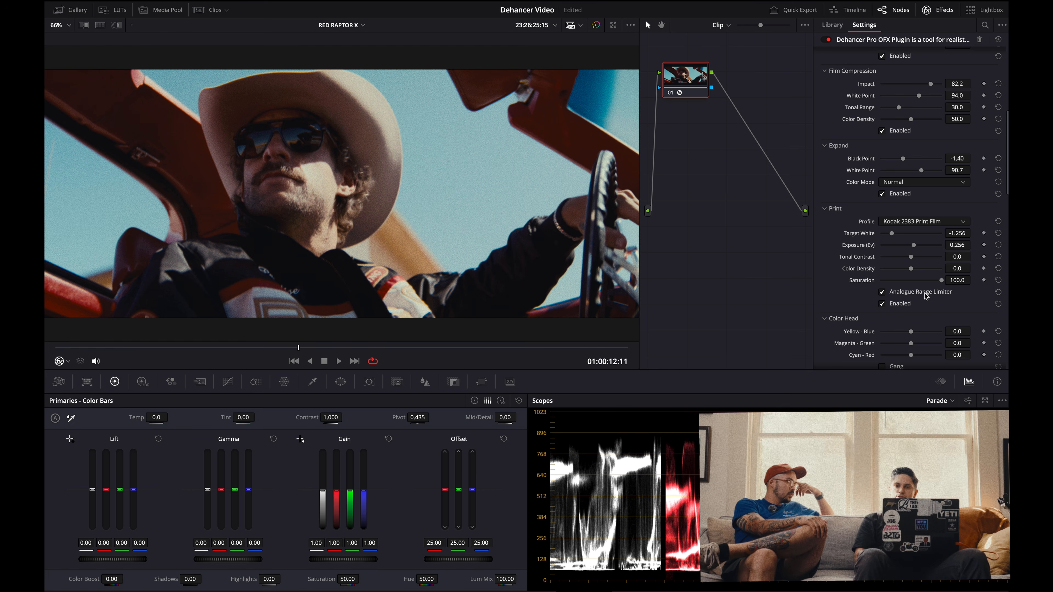
pyautogui.click(882, 292)
pyautogui.click(882, 292)
pyautogui.click(882, 291)
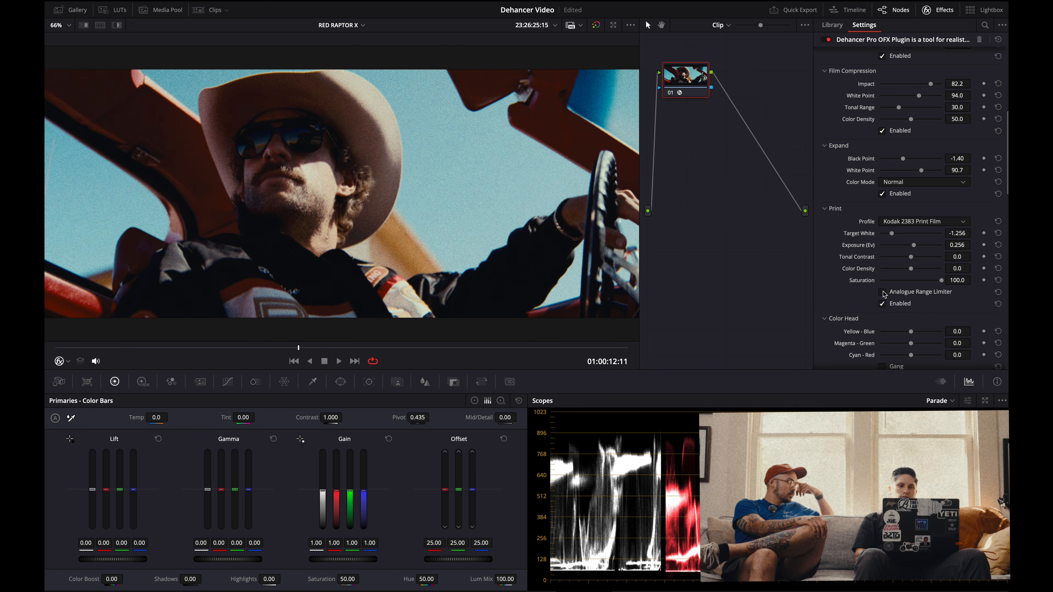
pyautogui.click(883, 292)
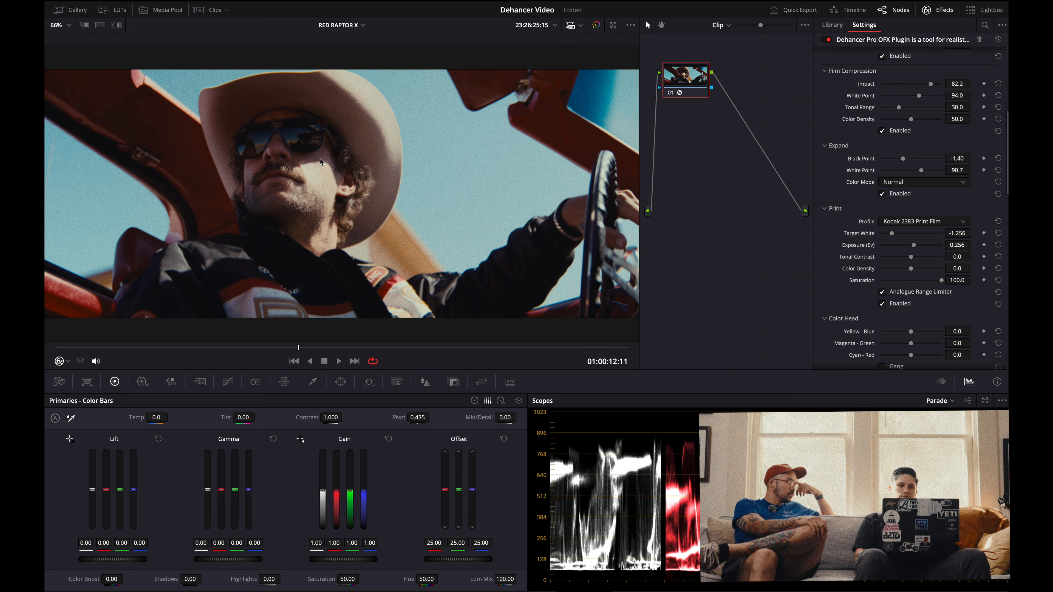
# - Warm the image by setting the Input Temperature Comp. to about 17.8
pyautogui.scroll(3, 856, 242)
pyautogui.scroll(10, 856, 243)
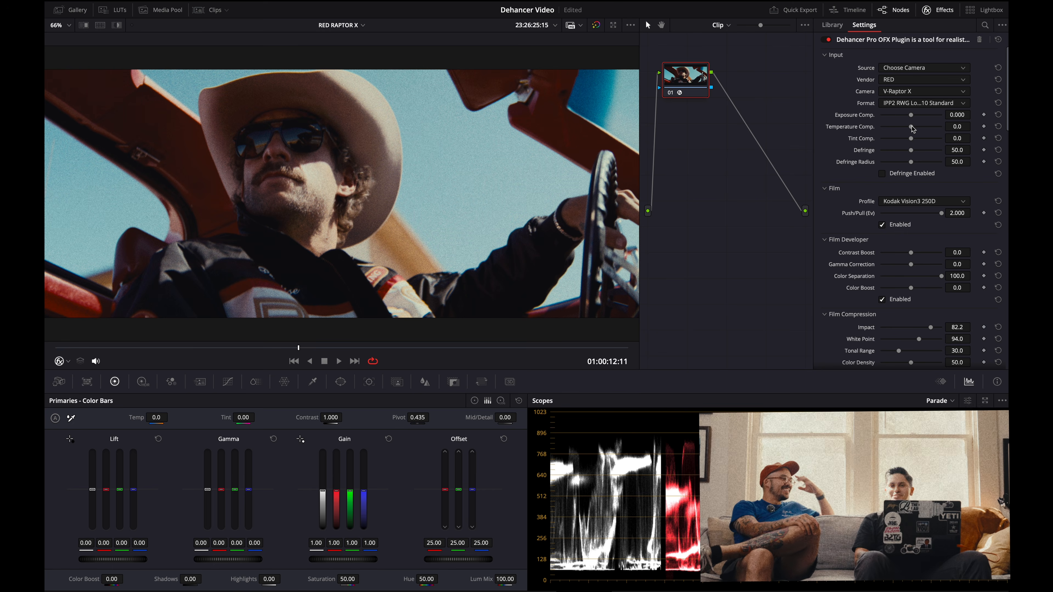
pyautogui.moveTo(913, 129); pyautogui.dragTo(918, 130)
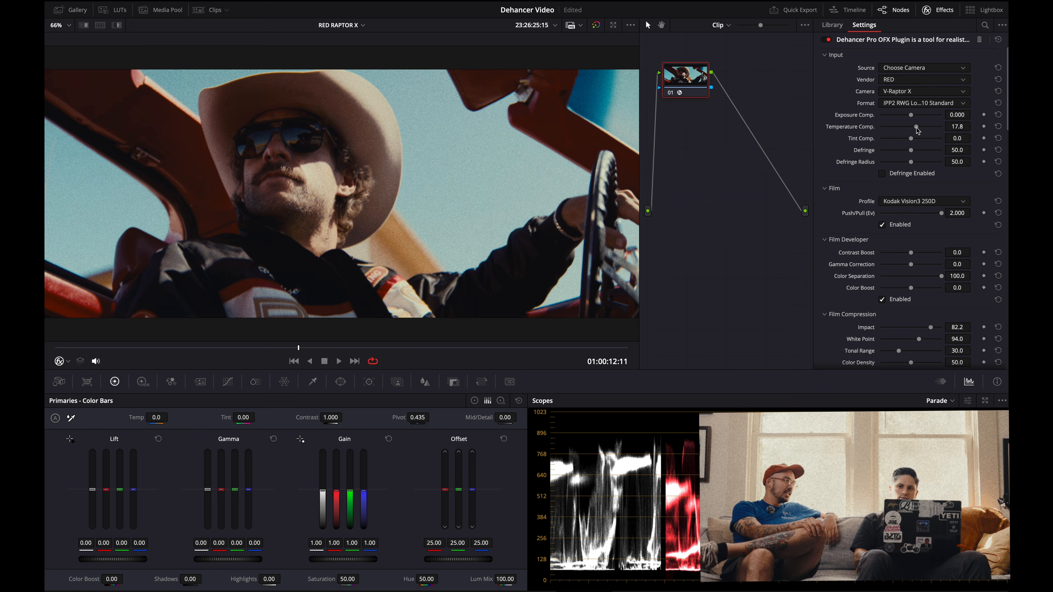
# - Compare the image with the 35 mm / Super 35 Halation on and off, leaving Halation disabled
pyautogui.scroll(-10, 940, 132)
pyautogui.scroll(2, 941, 300)
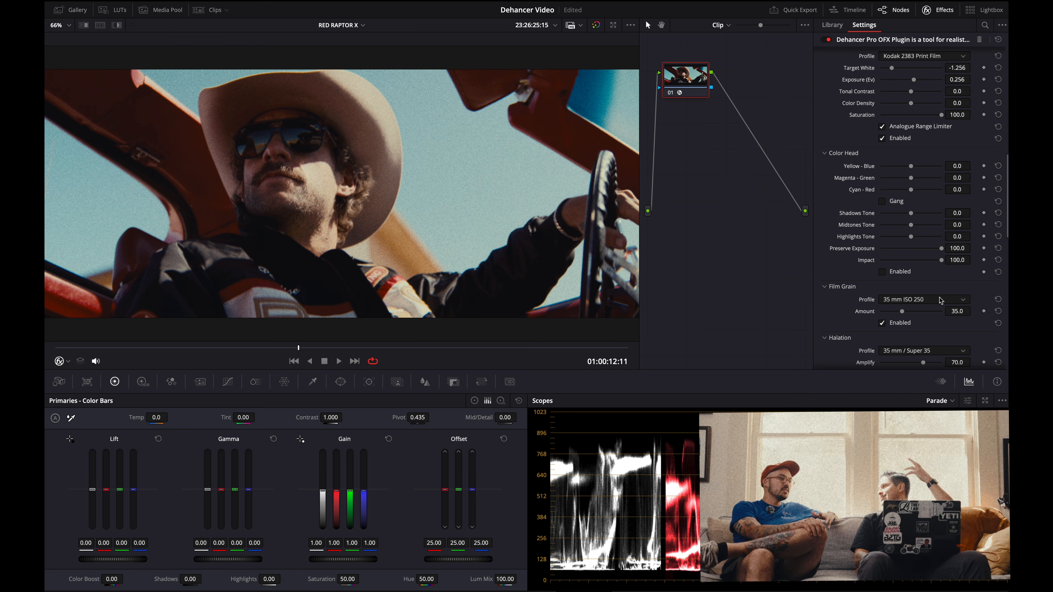
pyautogui.scroll(-1, 892, 313)
pyautogui.scroll(-10, 893, 313)
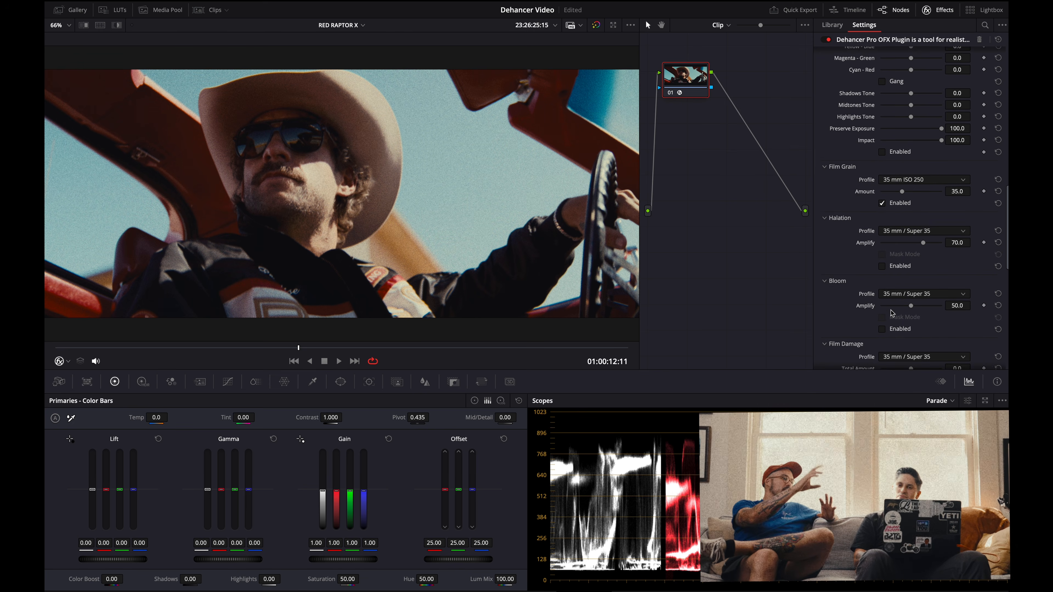
pyautogui.click(826, 201)
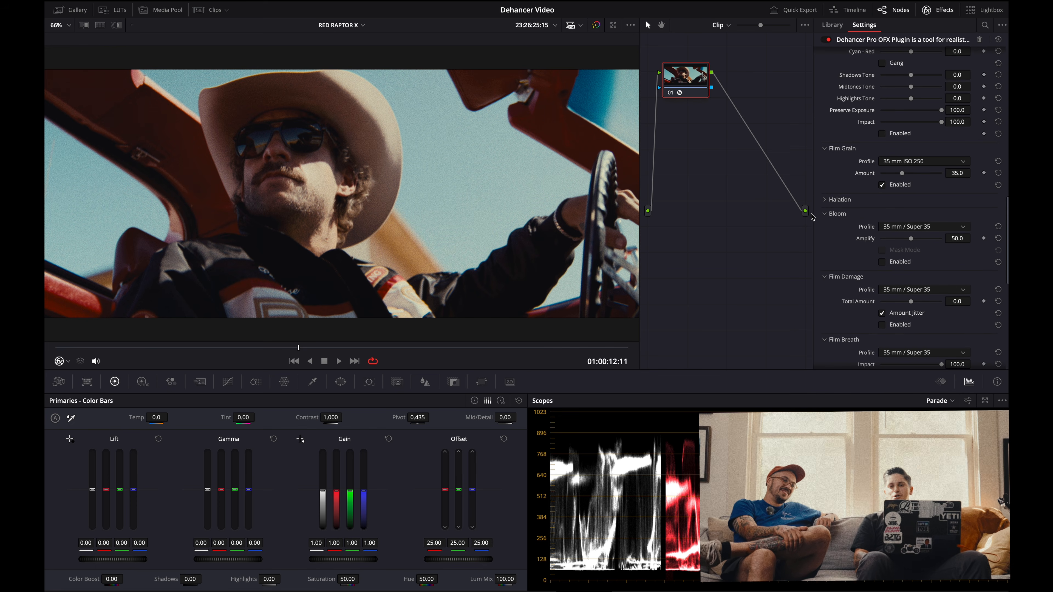
pyautogui.click(826, 214)
pyautogui.click(826, 199)
pyautogui.click(887, 250)
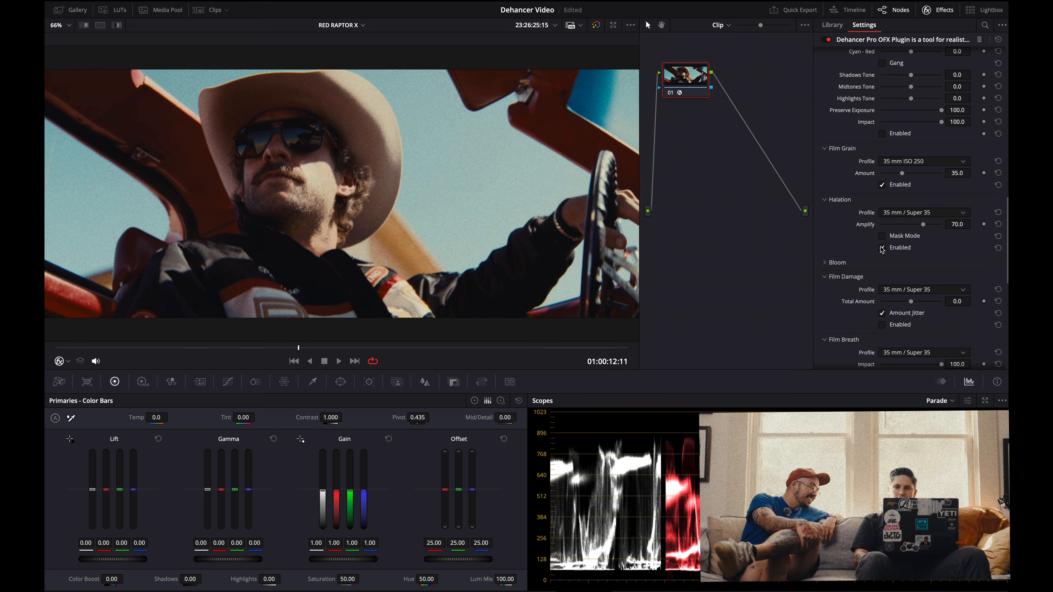
pyautogui.click(882, 249)
pyautogui.click(882, 249)
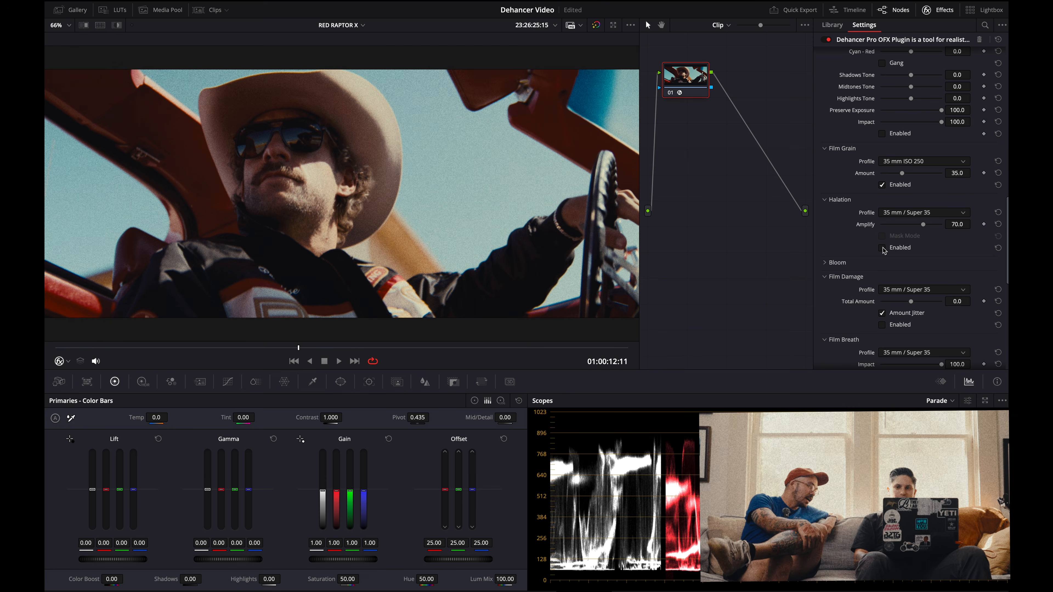
pyautogui.click(883, 249)
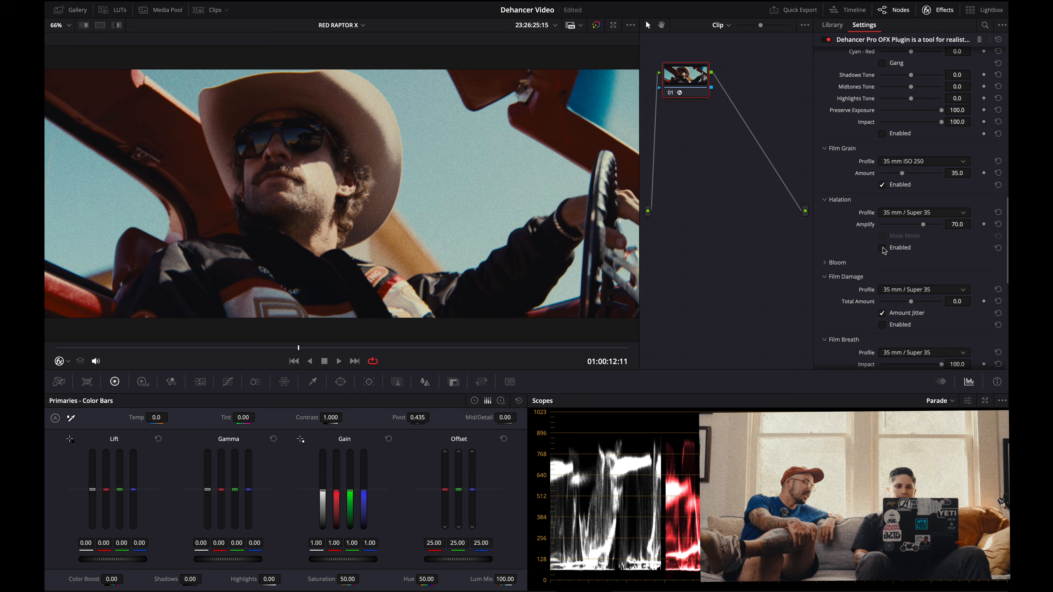
# - Set the Bloom Amplify to about 7.0 and compare the image with Bloom on and off, leaving it disabled
pyautogui.click(824, 200)
pyautogui.click(825, 200)
pyautogui.click(824, 214)
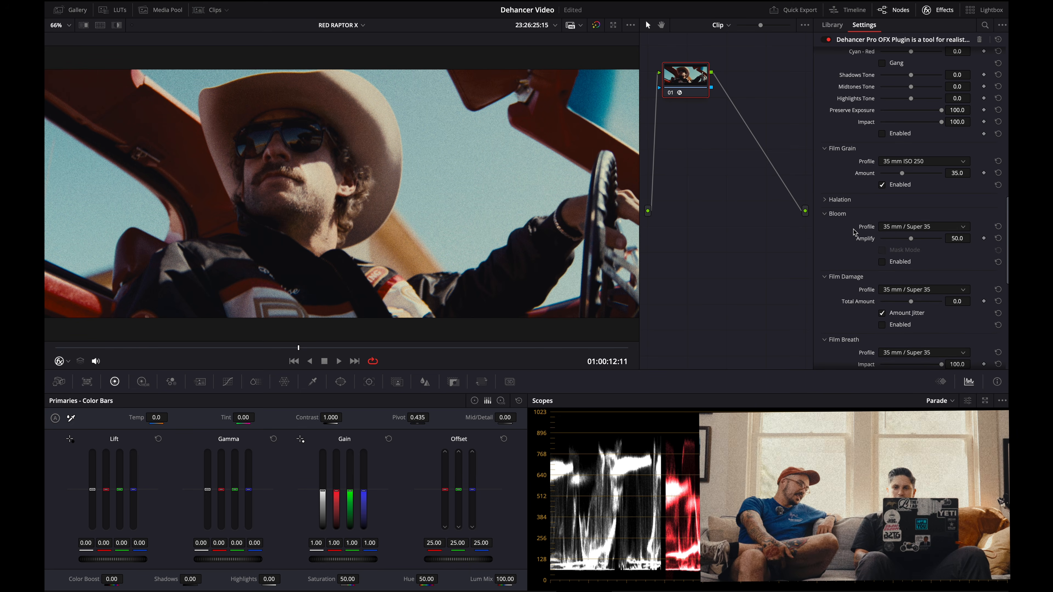
pyautogui.click(882, 262)
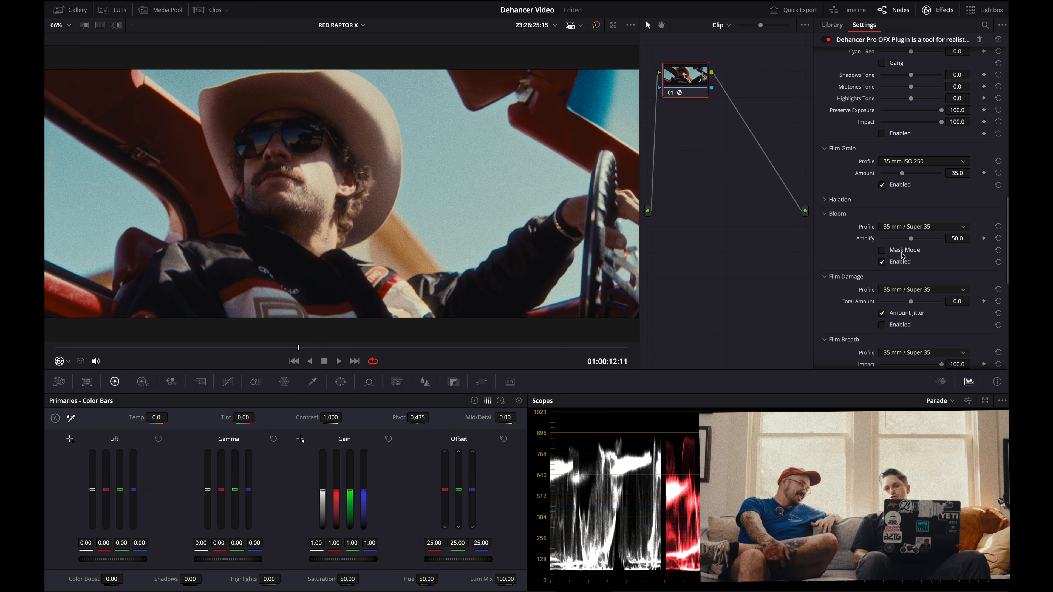
pyautogui.moveTo(911, 239); pyautogui.dragTo(885, 243)
pyautogui.click(883, 263)
pyautogui.click(883, 263)
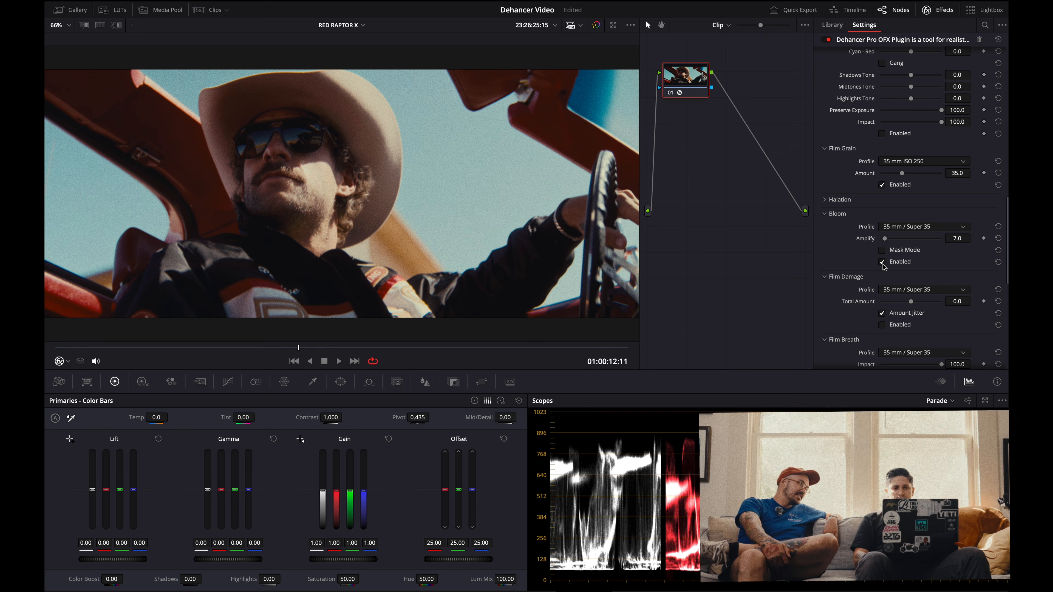
pyautogui.click(884, 264)
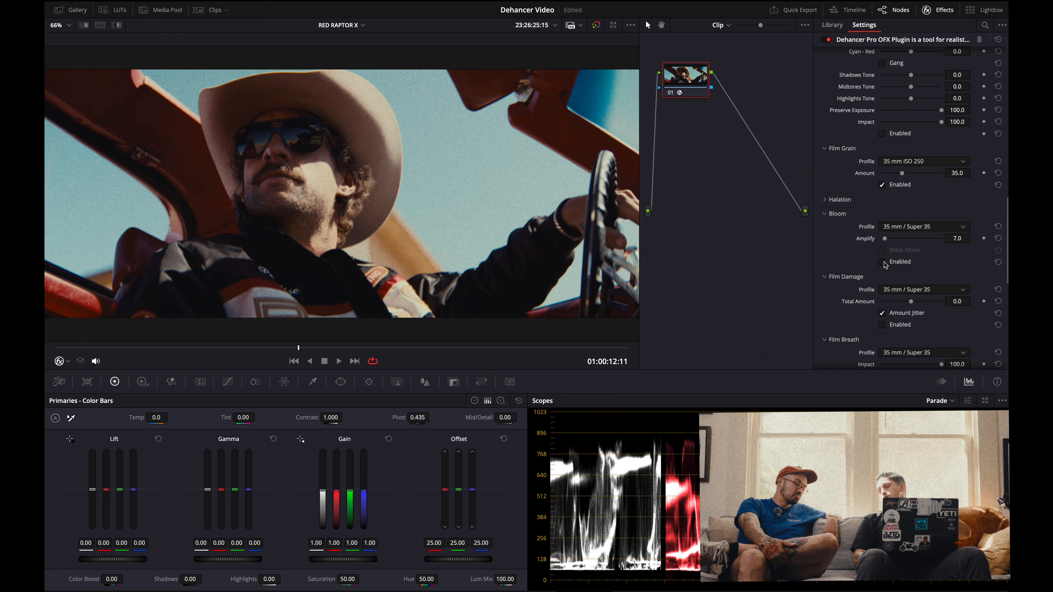
# - Enable the 35 mm / Super 35 Halation and raise its Amplify to 100
pyautogui.click(835, 214)
pyautogui.click(837, 199)
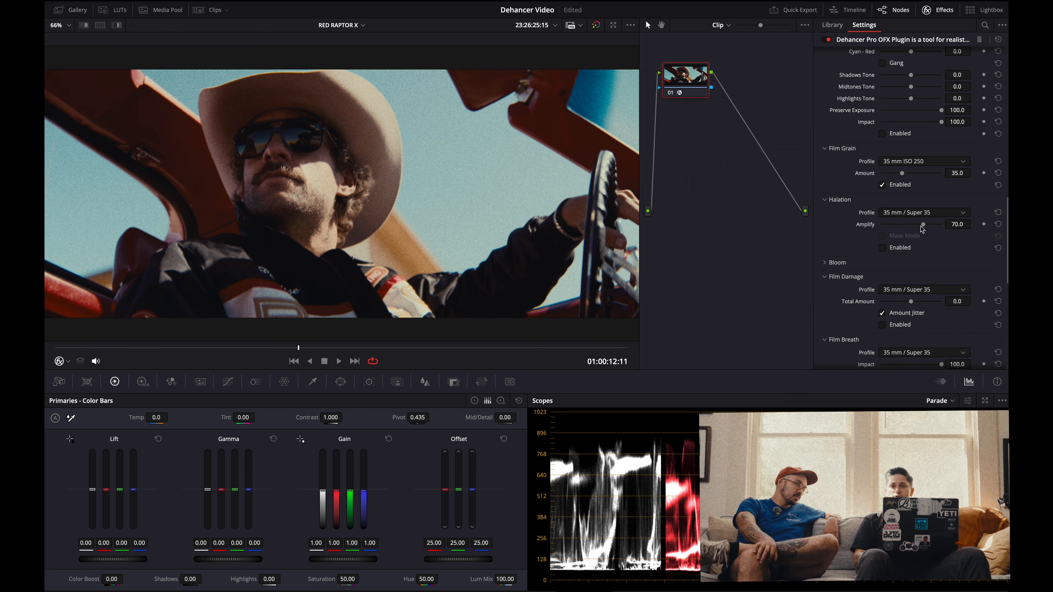
pyautogui.click(882, 247)
pyautogui.moveTo(925, 231); pyautogui.dragTo(943, 227)
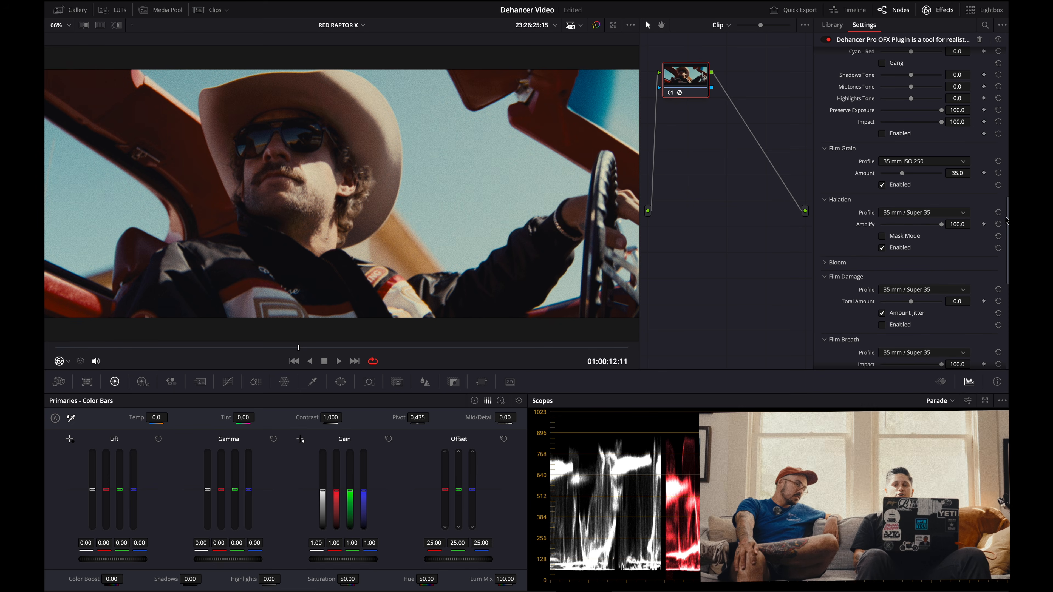
# - Enable the 35 mm / Super 35 Bloom, try its Amplify at about 97.7, and reduce it to about 12.4
pyautogui.click(829, 263)
pyautogui.moveTo(885, 288); pyautogui.dragTo(941, 288)
pyautogui.click(883, 311)
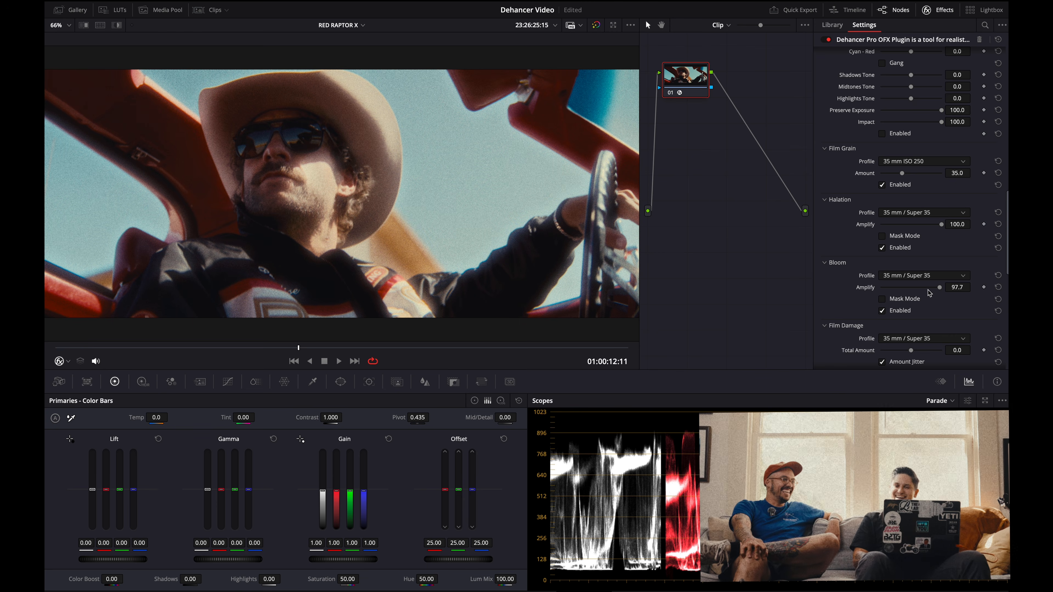
pyautogui.moveTo(937, 289); pyautogui.dragTo(889, 289)
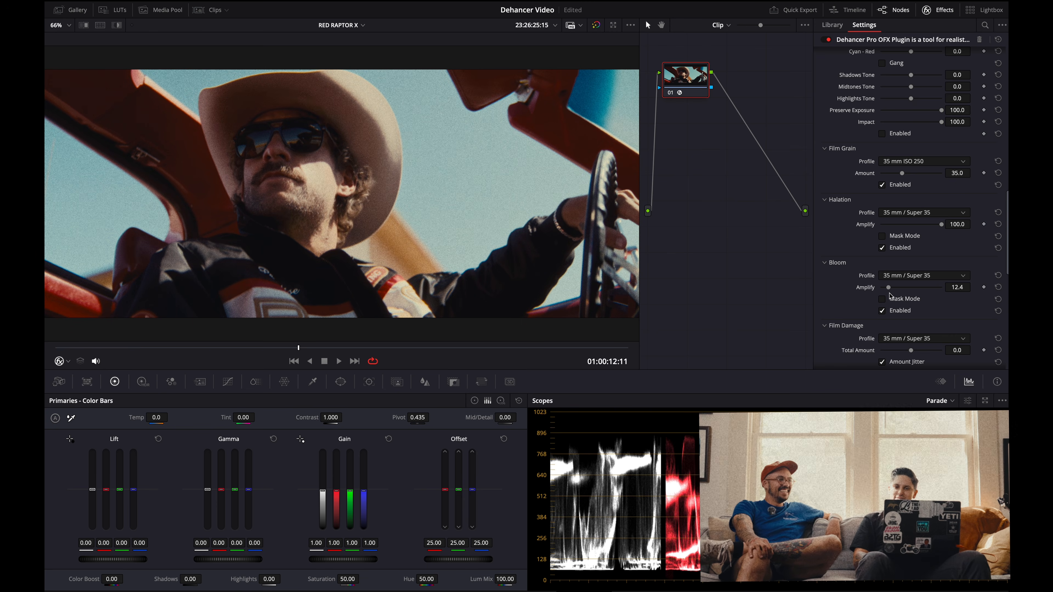
# - Disable both Bloom and Halation and collapse their settings
pyautogui.click(882, 310)
pyautogui.click(881, 247)
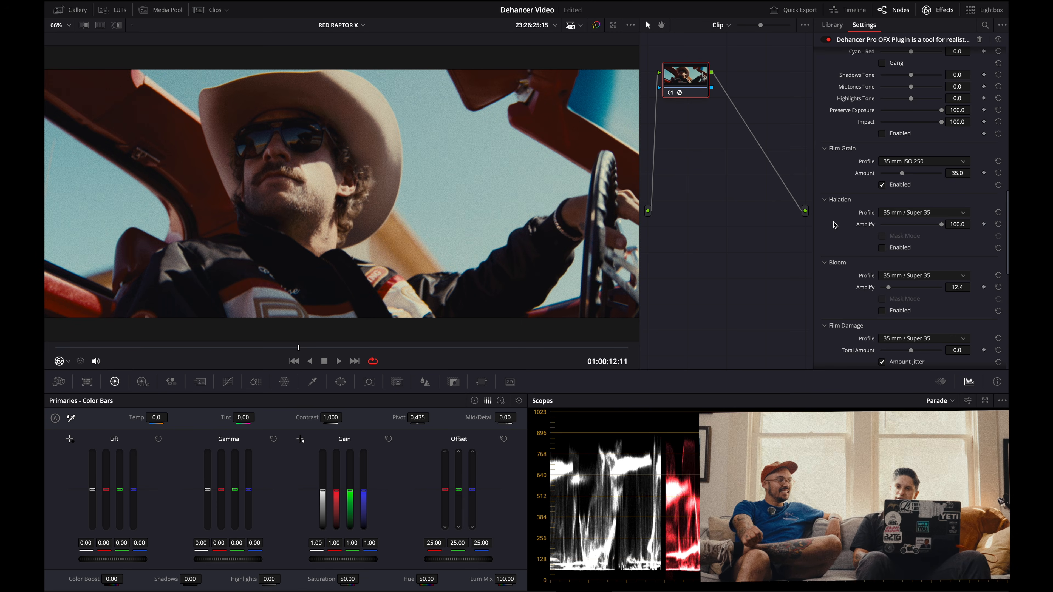
pyautogui.click(826, 200)
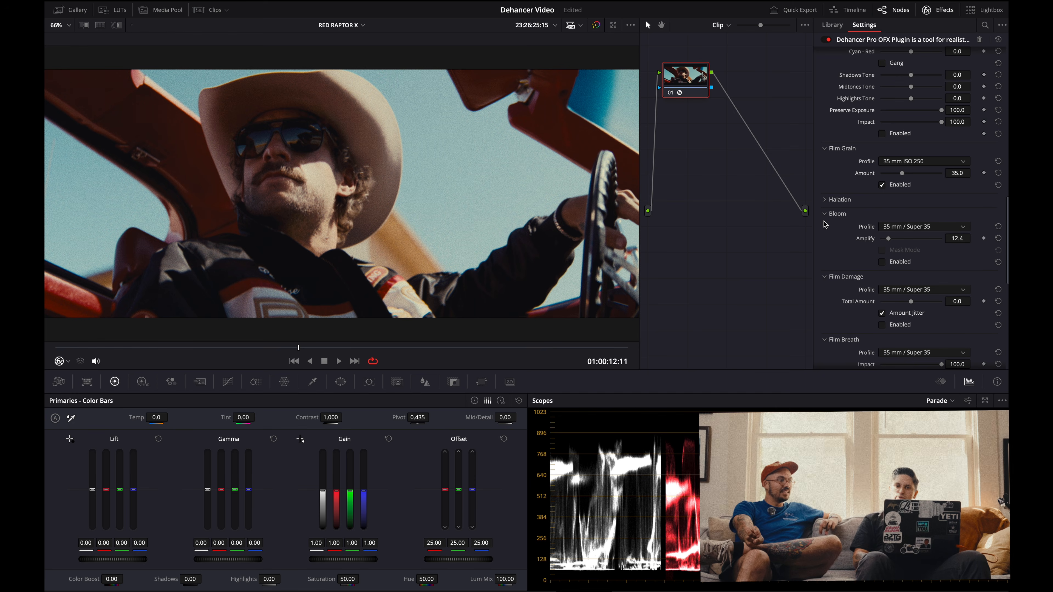
pyautogui.click(825, 214)
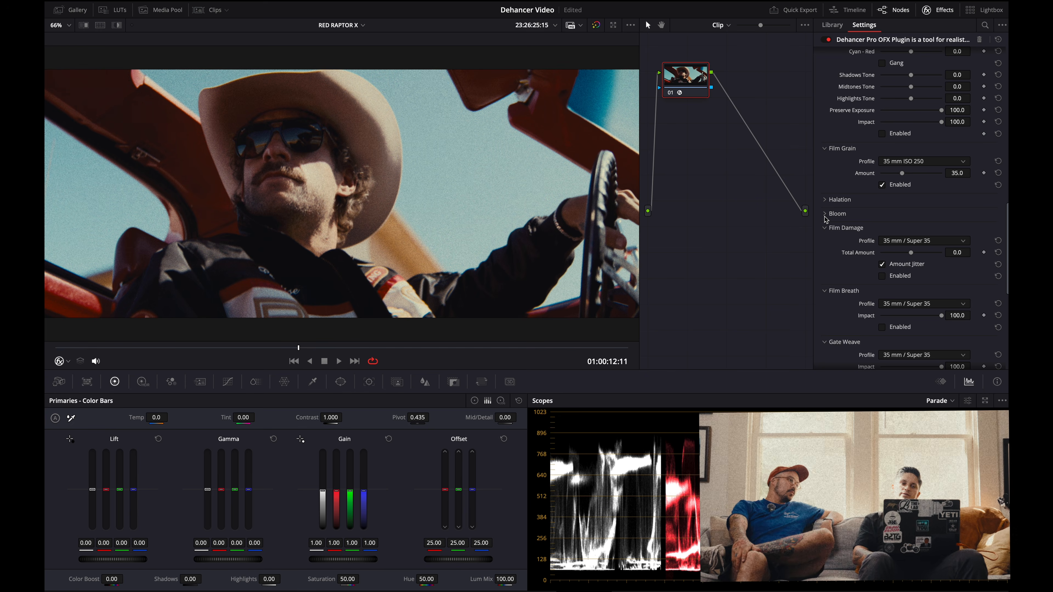
# - Review the RED clip's Dehancer settings from Film Grain back up to Input
pyautogui.scroll(4, 838, 229)
pyautogui.scroll(5, 838, 228)
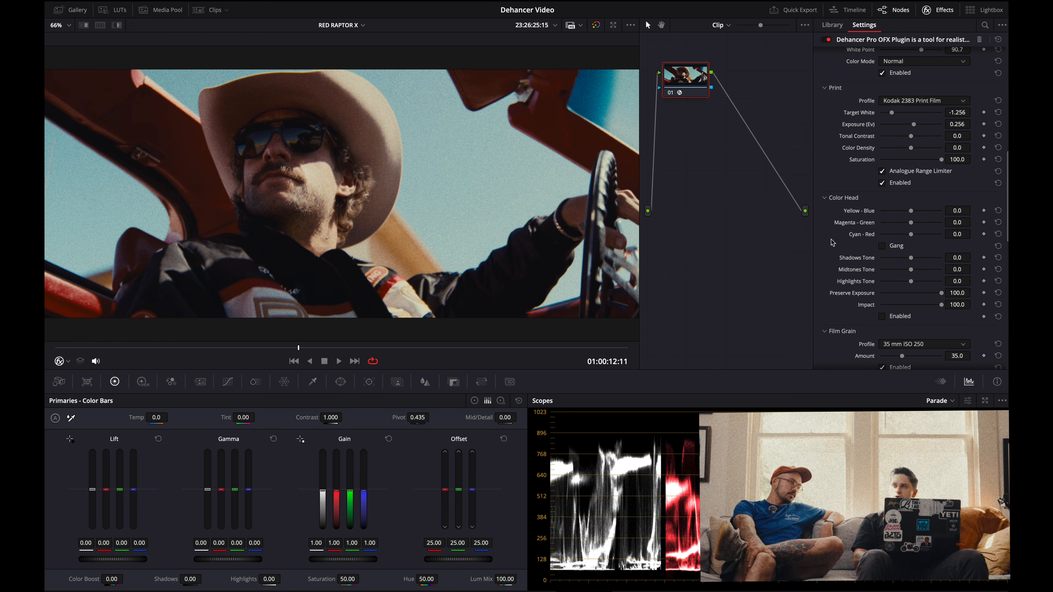
pyautogui.scroll(4, 837, 236)
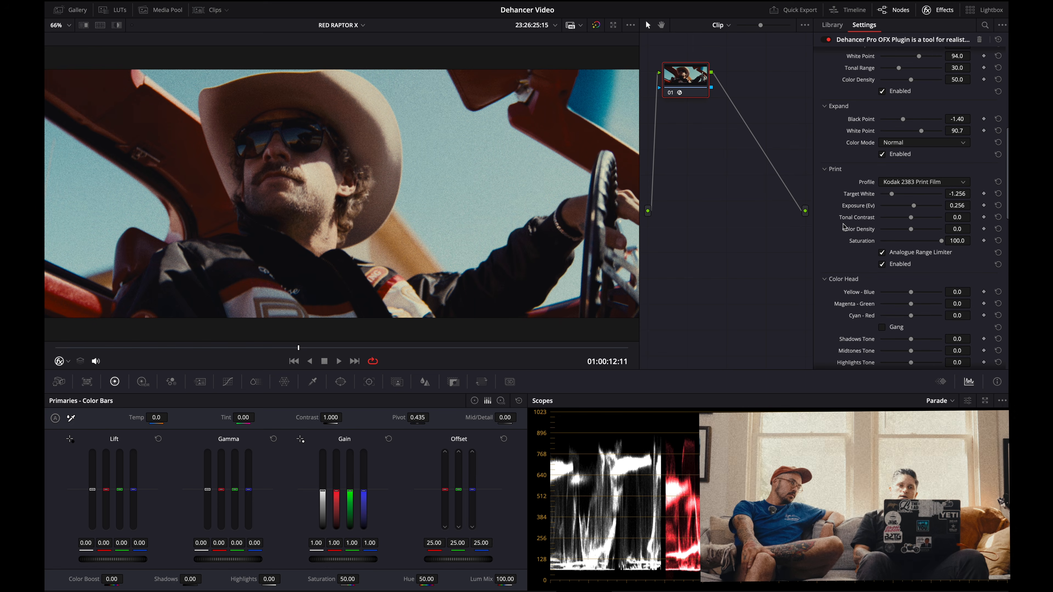
pyautogui.scroll(4, 844, 227)
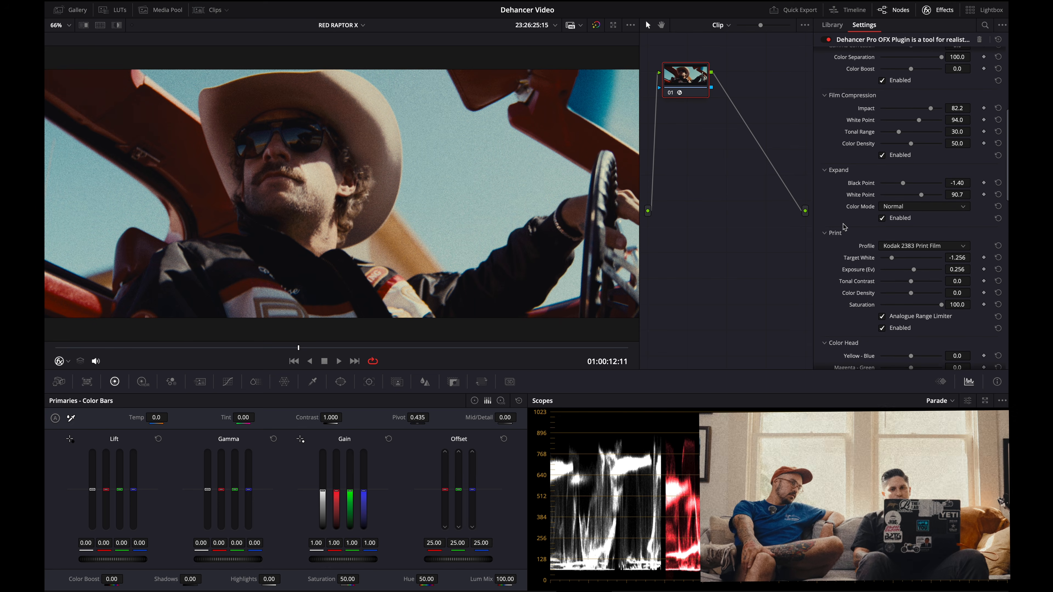
pyautogui.scroll(4, 844, 226)
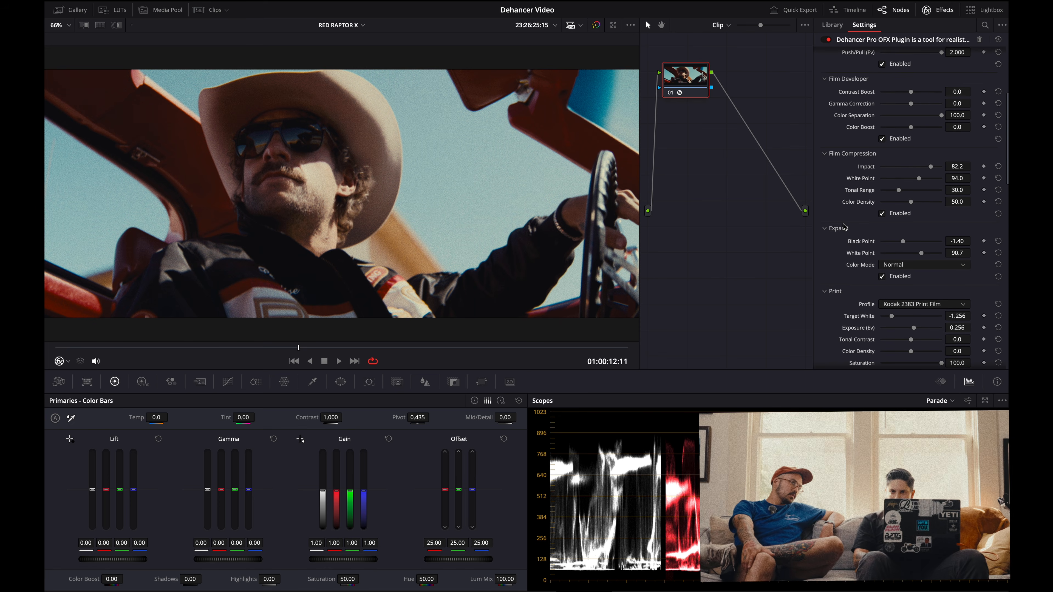
pyautogui.scroll(5, 844, 227)
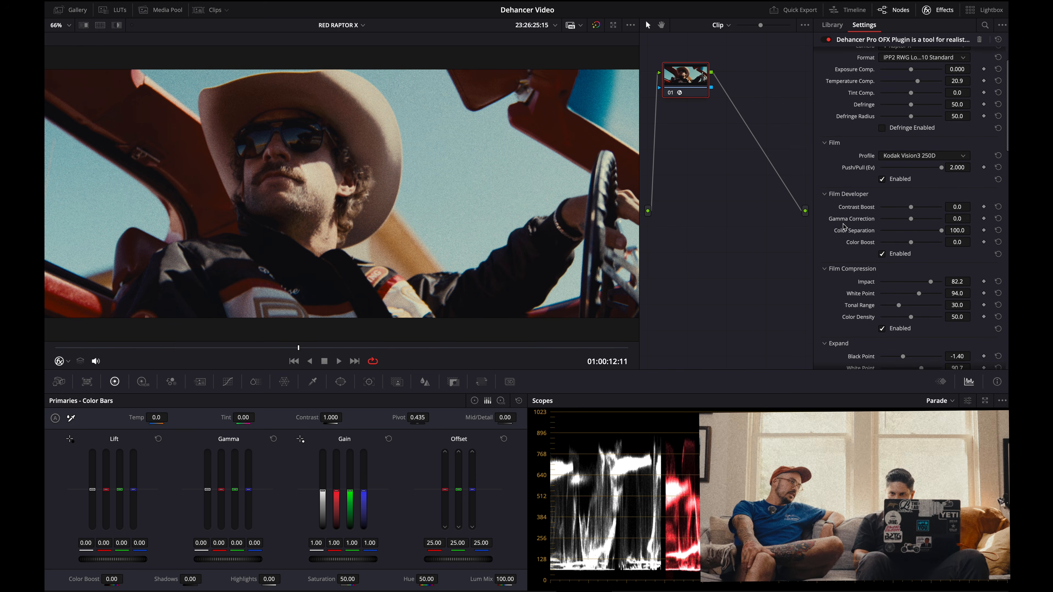
pyautogui.scroll(1, 843, 227)
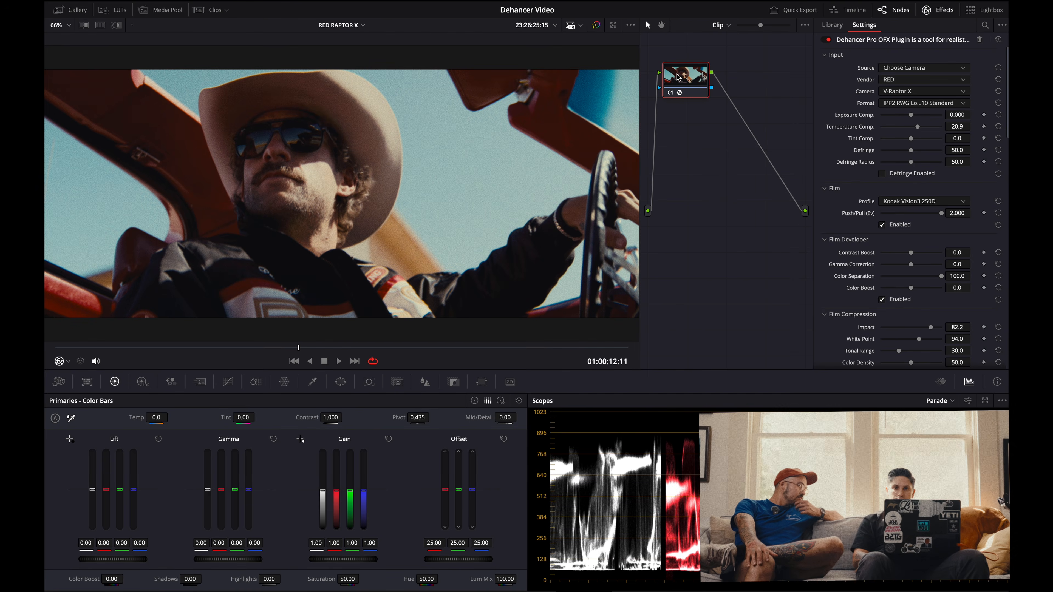
# - Add a serial node with the RED RWG_Log3G10 Soft_size_33 LUT and compare it with the Dehancer Pro grade on node 01
pyautogui.hotkey('alt', 's')
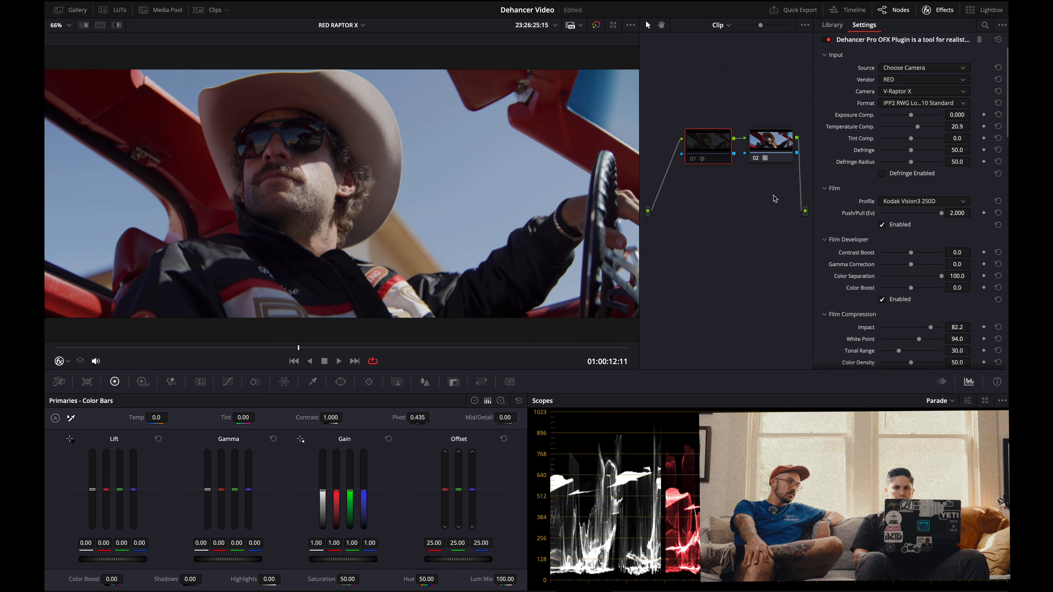
pyautogui.click(767, 137)
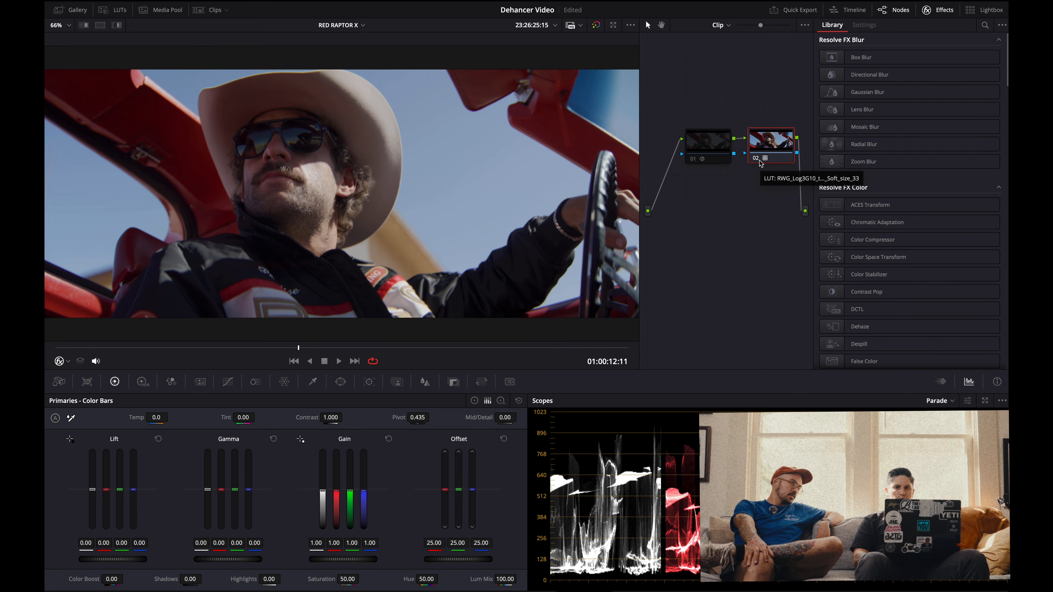
pyautogui.click(697, 161)
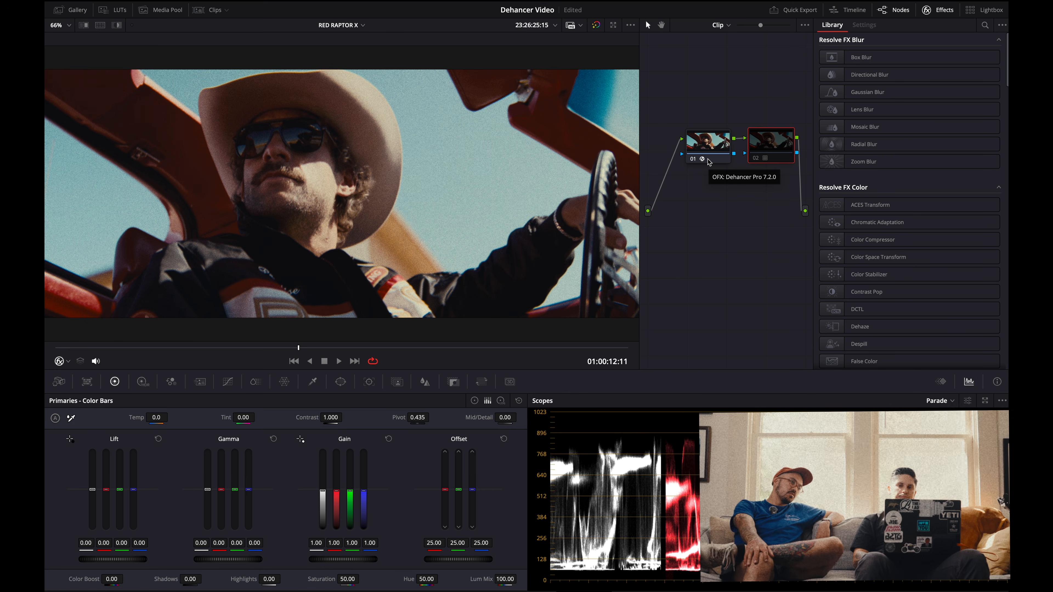
pyautogui.click(705, 151)
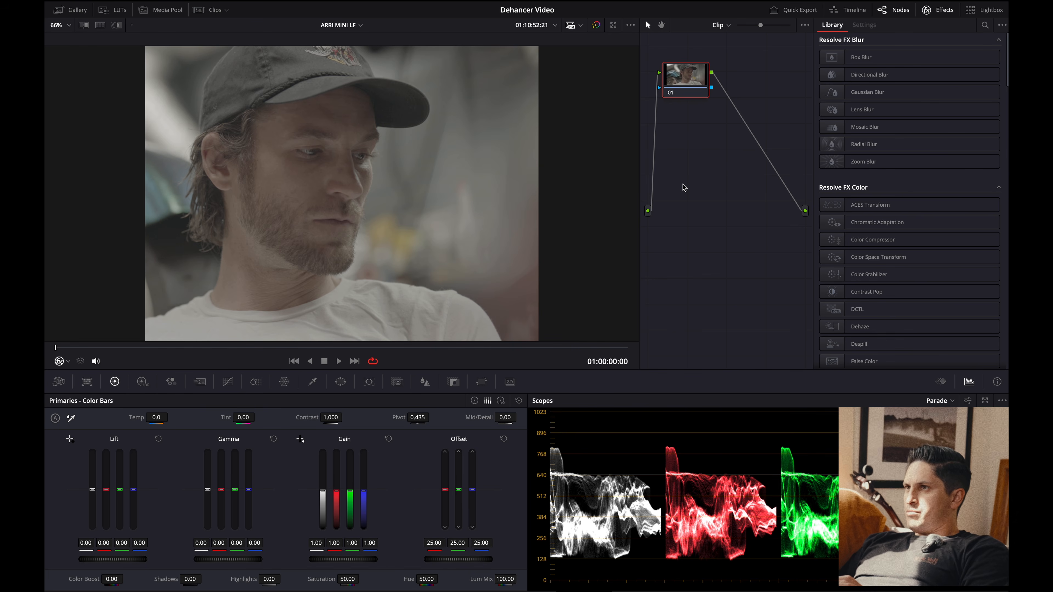
# - Apply the Dehancer Pro 7.2.0 film emulation effect to node 01 of the ARRI MINI LF clip
pyautogui.scroll(-10, 944, 295)
pyautogui.scroll(-5, 945, 295)
pyautogui.click(892, 351)
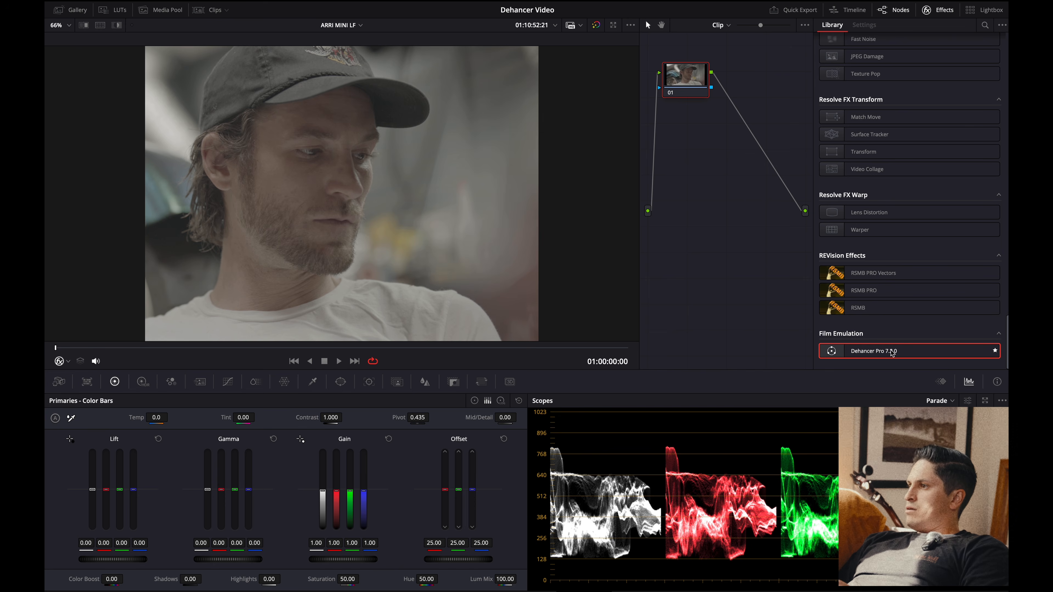
pyautogui.moveTo(891, 351); pyautogui.dragTo(689, 73)
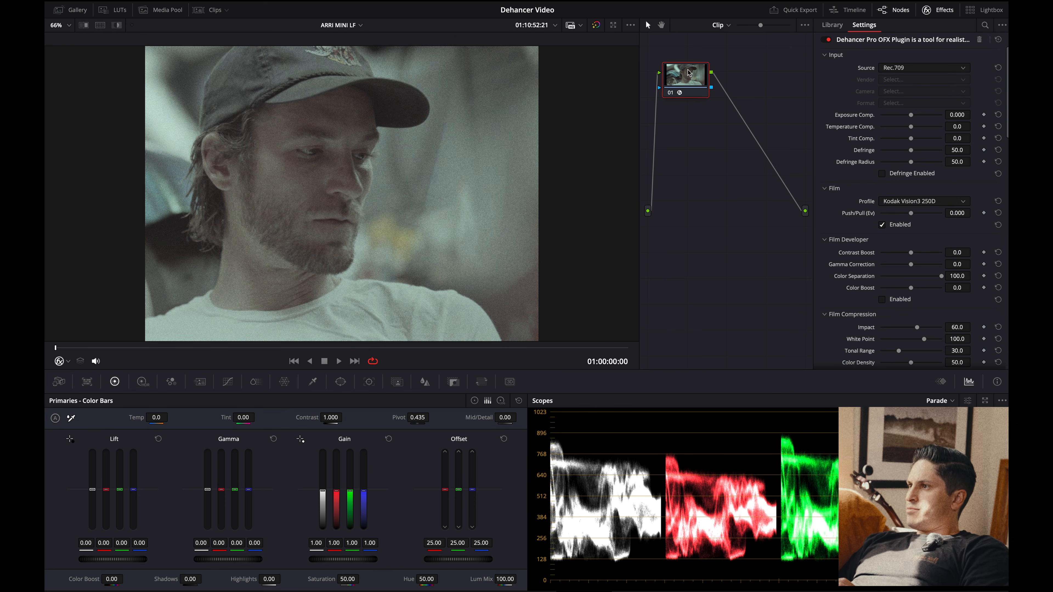
# - Set the Input source to Choose Camera with vendor Arri, camera Alexa Mini and format Log C
pyautogui.click(921, 72)
pyautogui.click(904, 154)
pyautogui.click(925, 80)
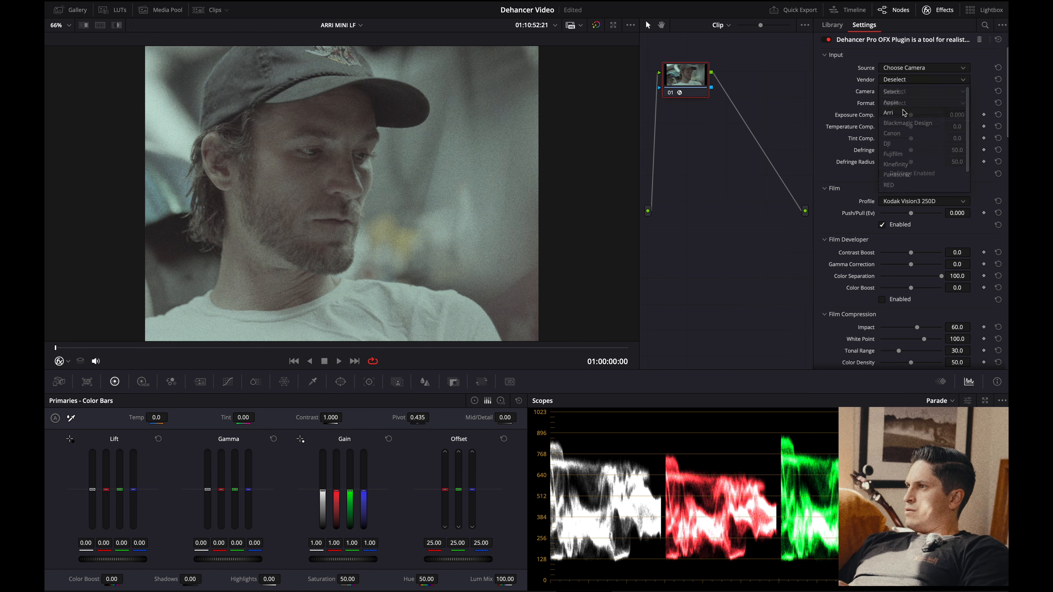
pyautogui.click(904, 112)
pyautogui.click(916, 94)
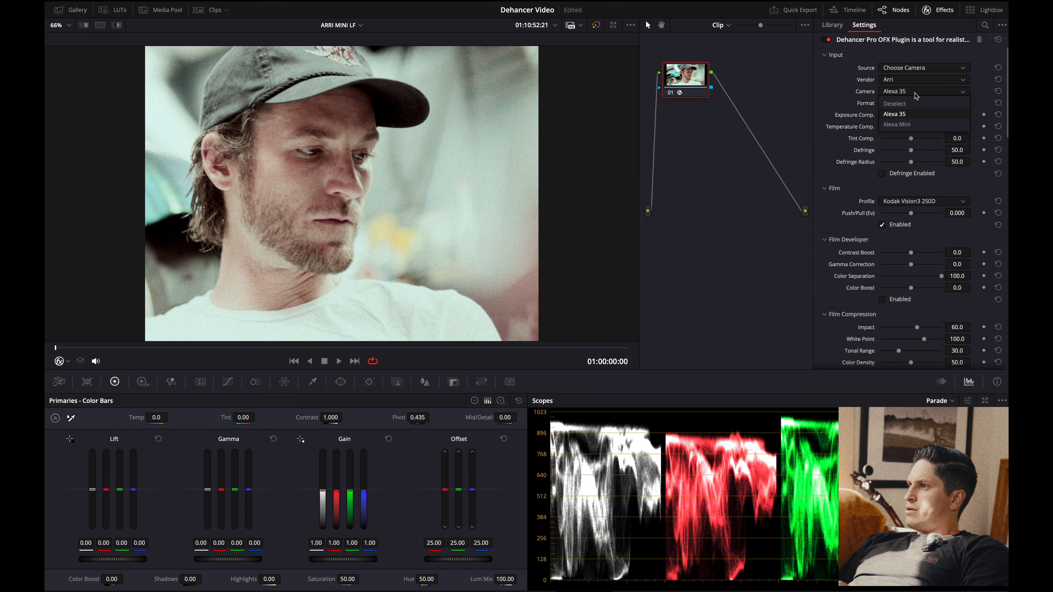
pyautogui.click(906, 125)
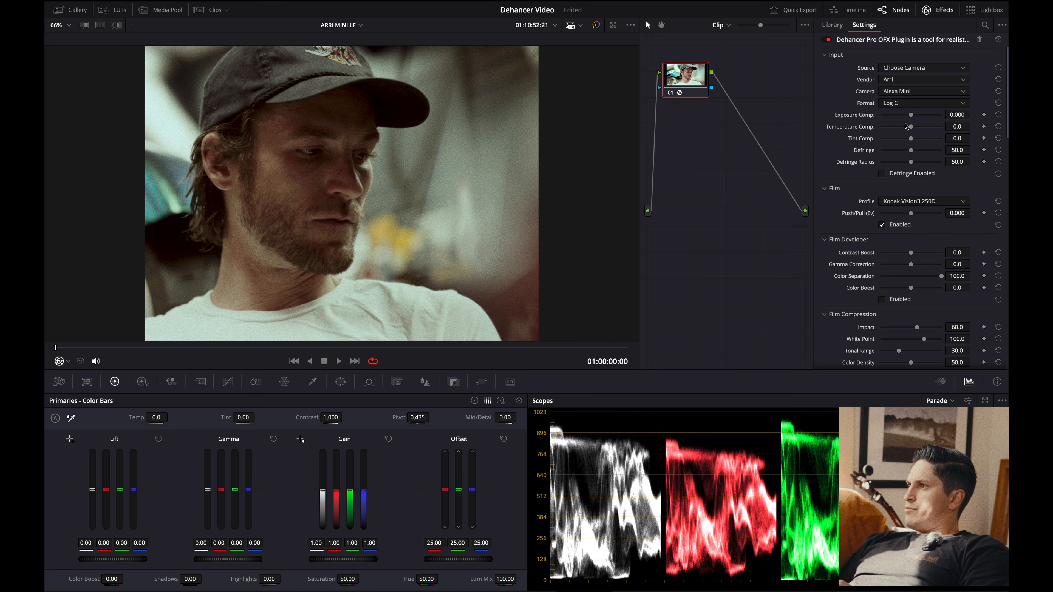
pyautogui.click(922, 103)
pyautogui.click(892, 127)
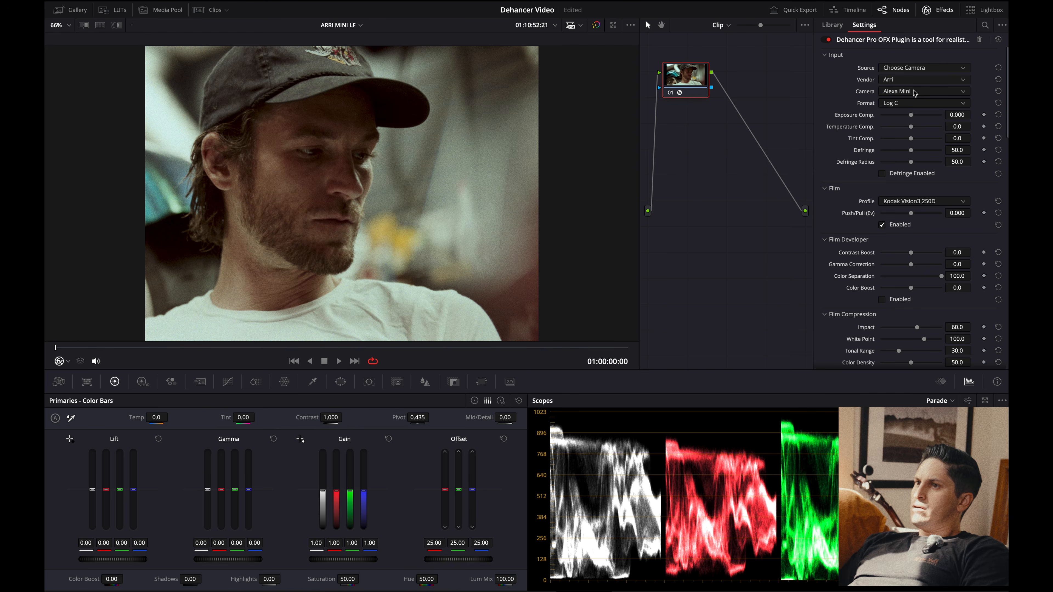
# - Browse the Kodak film stocks and set the Film profile to Kodak Vision3 250D
pyautogui.scroll(-5, 914, 139)
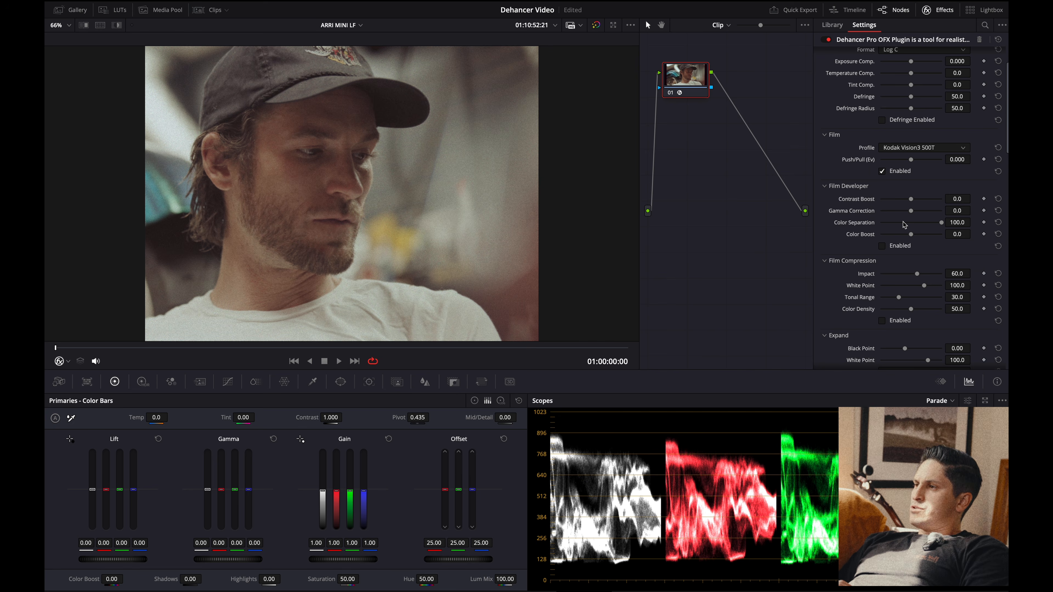
pyautogui.click(942, 148)
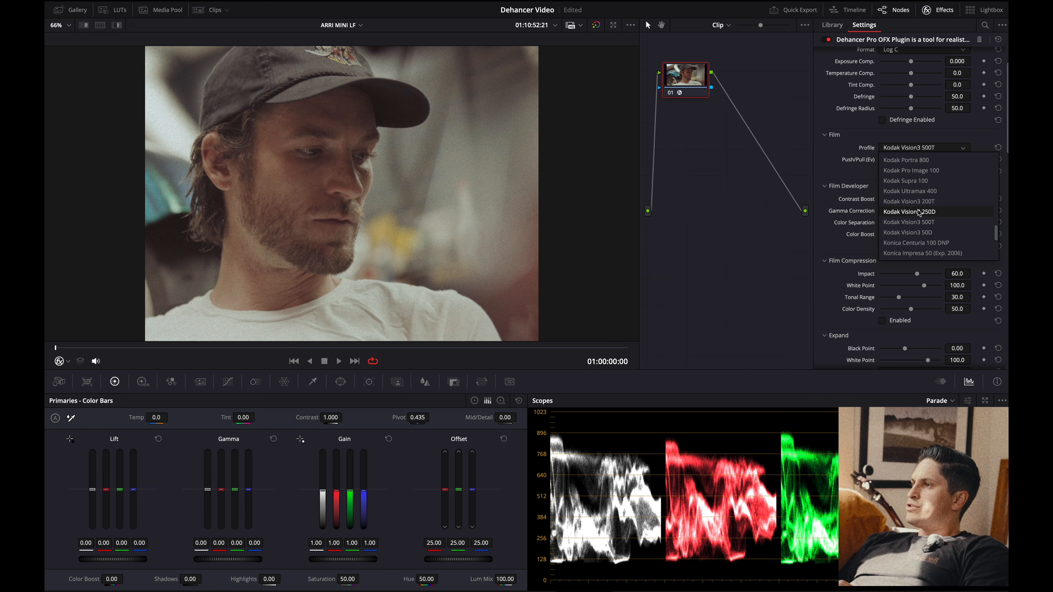
pyautogui.scroll(3, 919, 213)
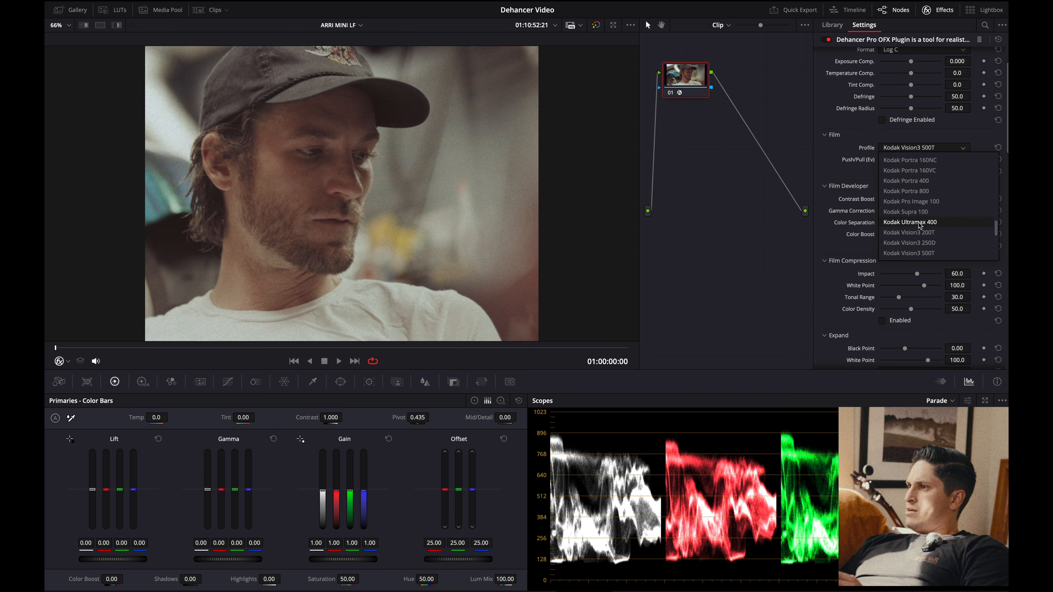
pyautogui.click(919, 222)
# - Enable the Analogue Range Limiter for the Kodak 2383 Print Film profile
pyautogui.scroll(-5, 921, 240)
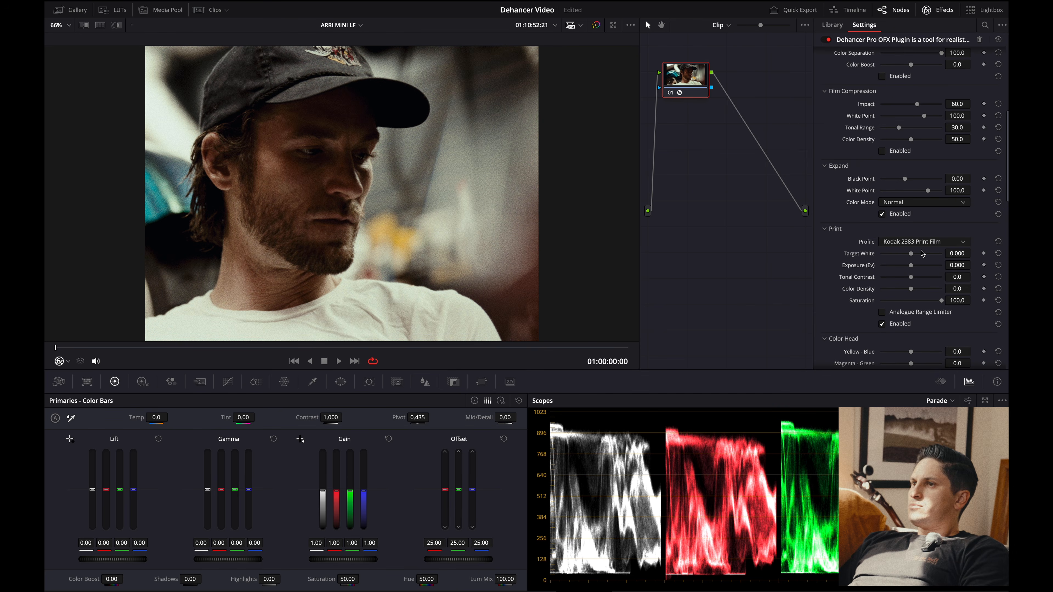
pyautogui.click(881, 313)
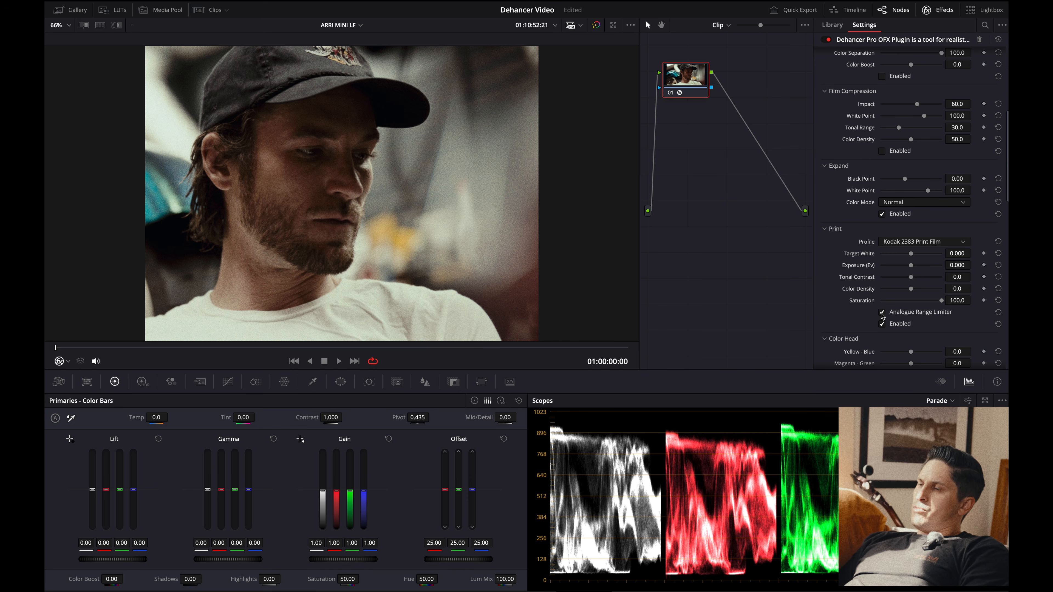
# - Enable Film Developer and Film Compression for the ARRI clip
pyautogui.scroll(5, 861, 238)
pyautogui.scroll(3, 861, 238)
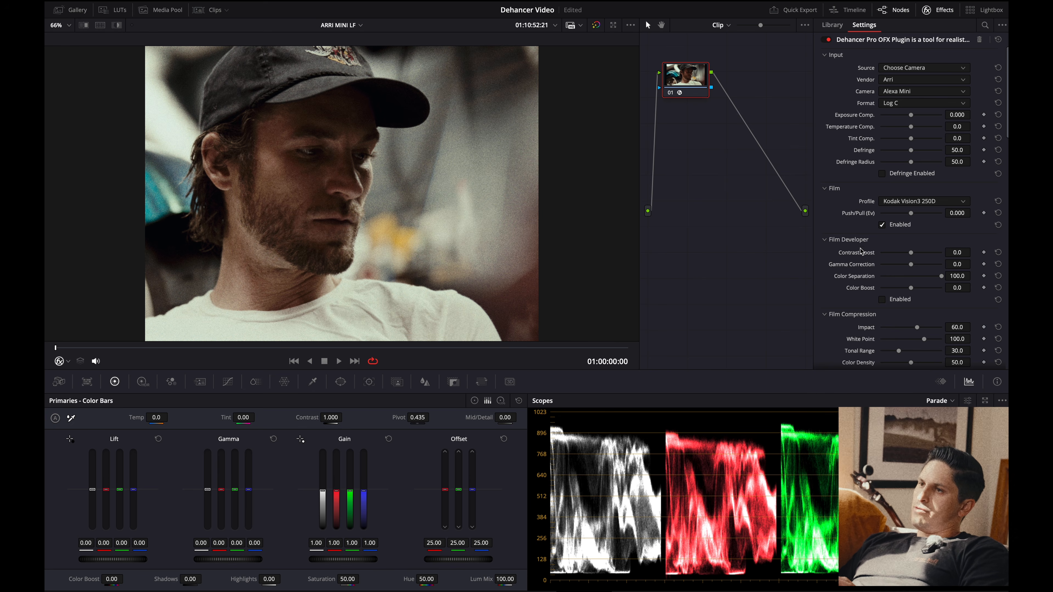
pyautogui.scroll(-3, 883, 279)
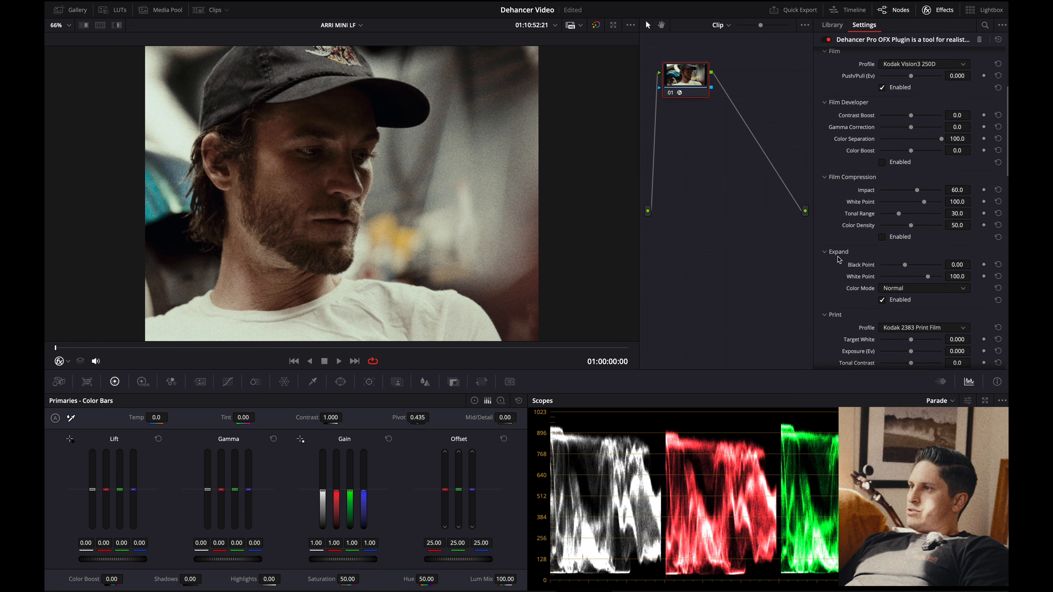
pyautogui.scroll(1, 839, 260)
pyautogui.scroll(2, 839, 260)
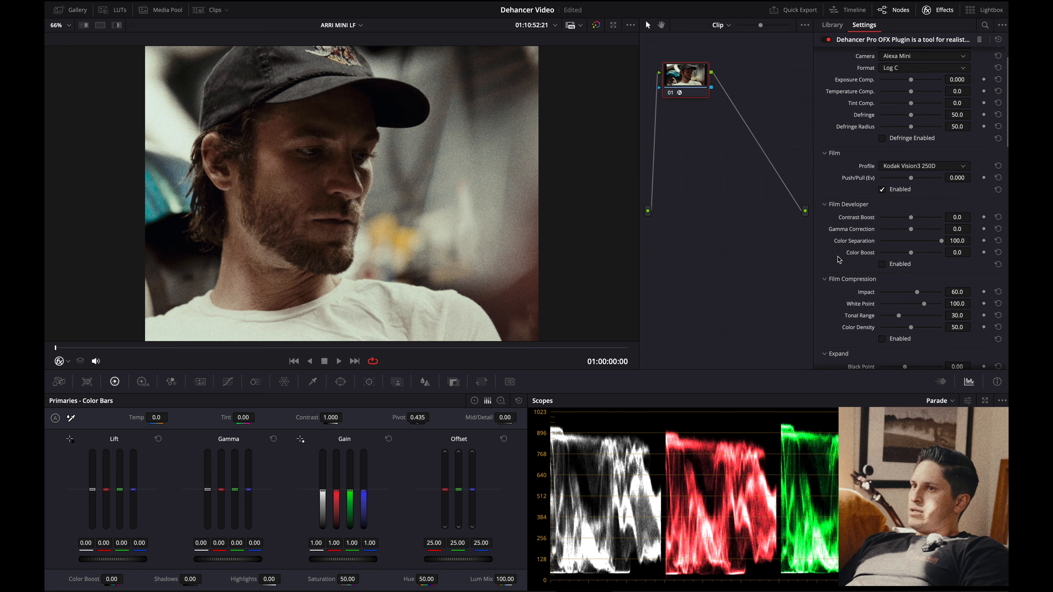
pyautogui.click(882, 280)
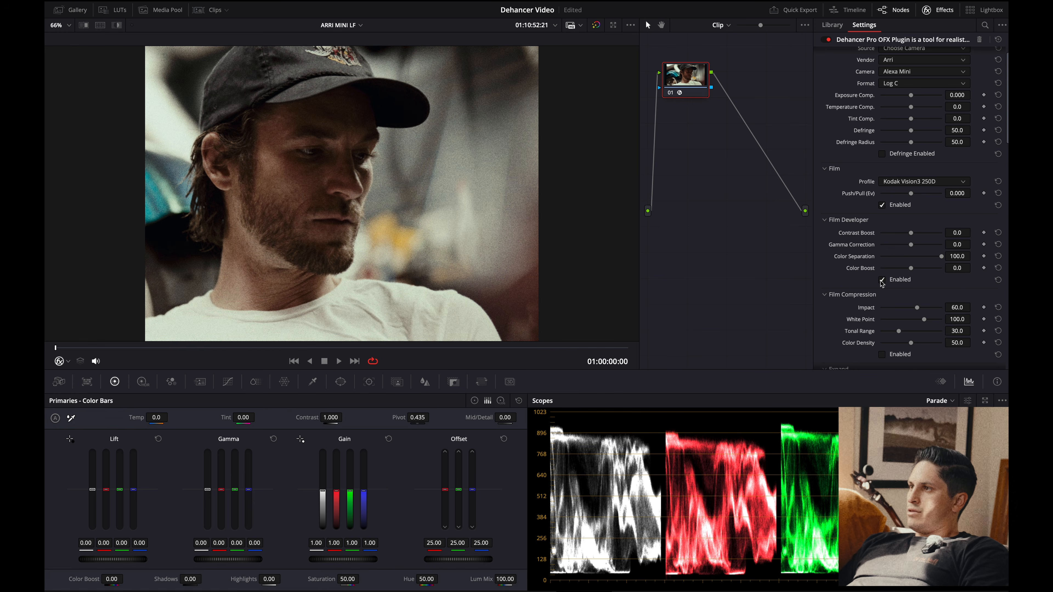
pyautogui.scroll(-2, 864, 291)
pyautogui.click(881, 274)
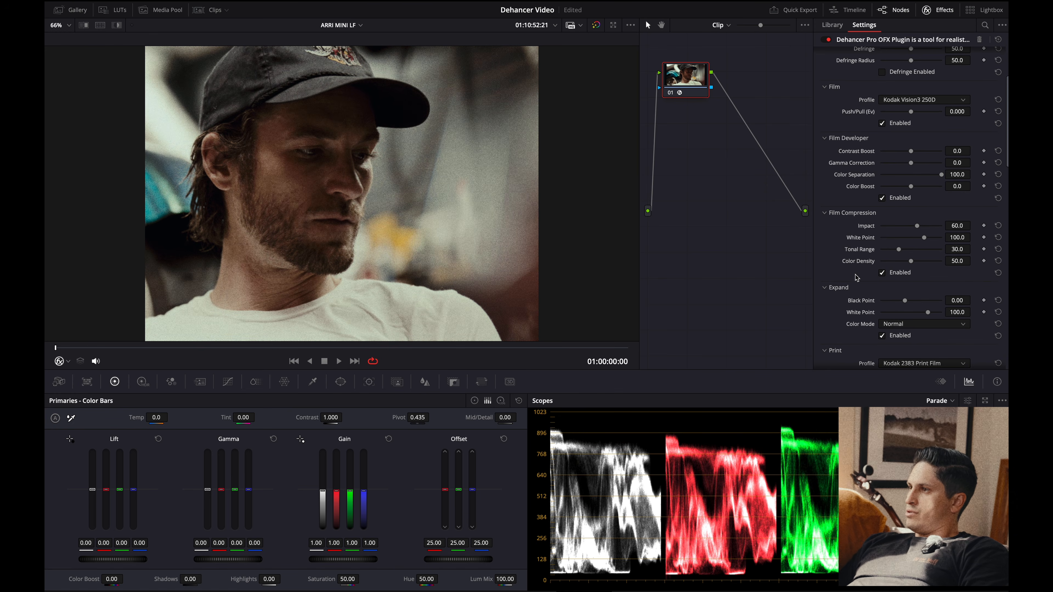
pyautogui.scroll(-1, 850, 276)
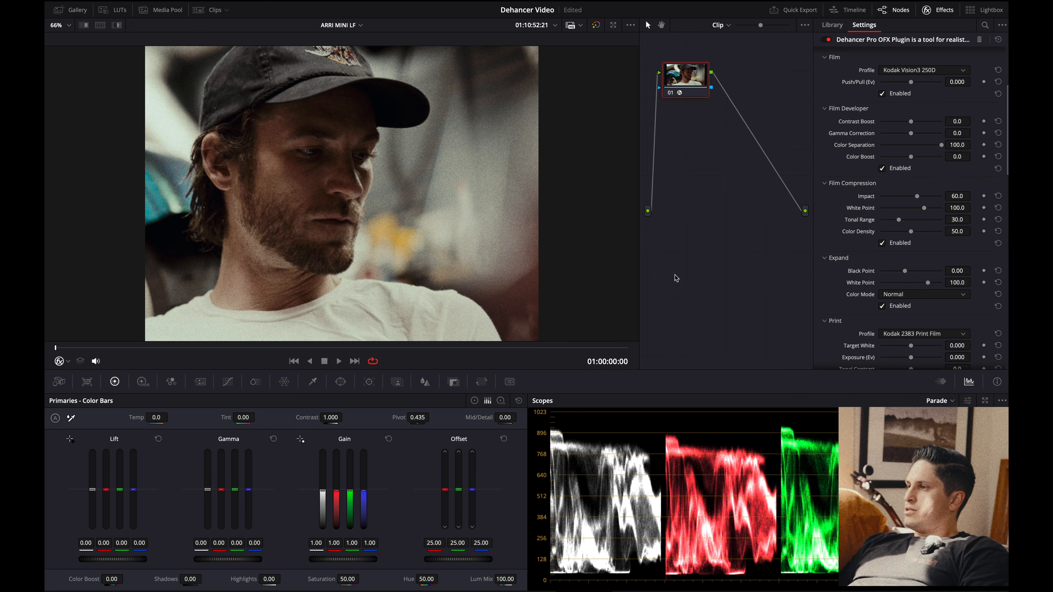
pyautogui.scroll(-3, 830, 312)
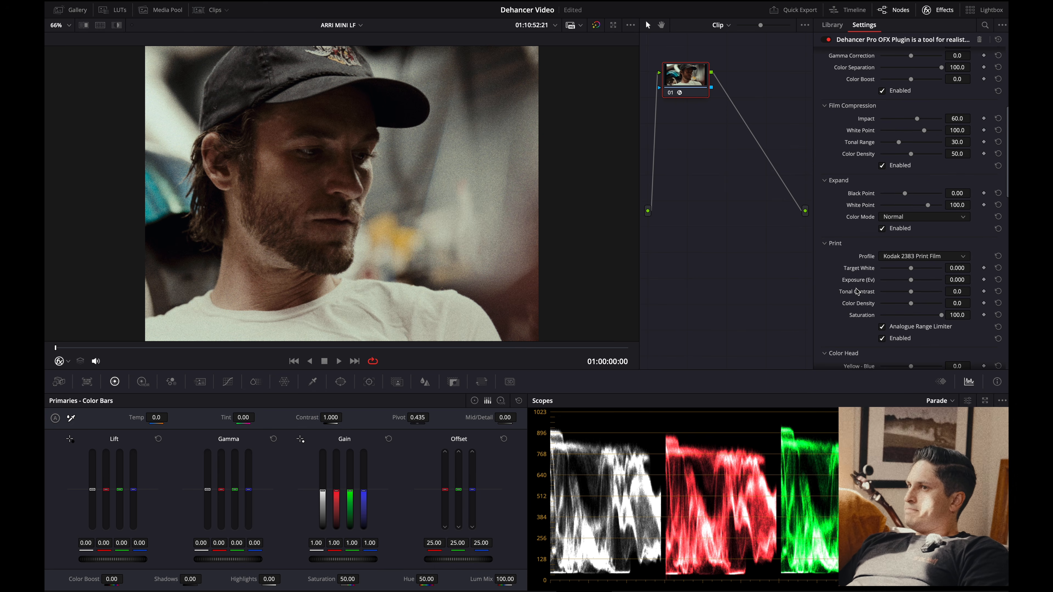
# - Set the Input Exposure Comp. to about 0.302 and Temperature Comp. to about -5.8 for the ARRI clip
pyautogui.scroll(1, 857, 292)
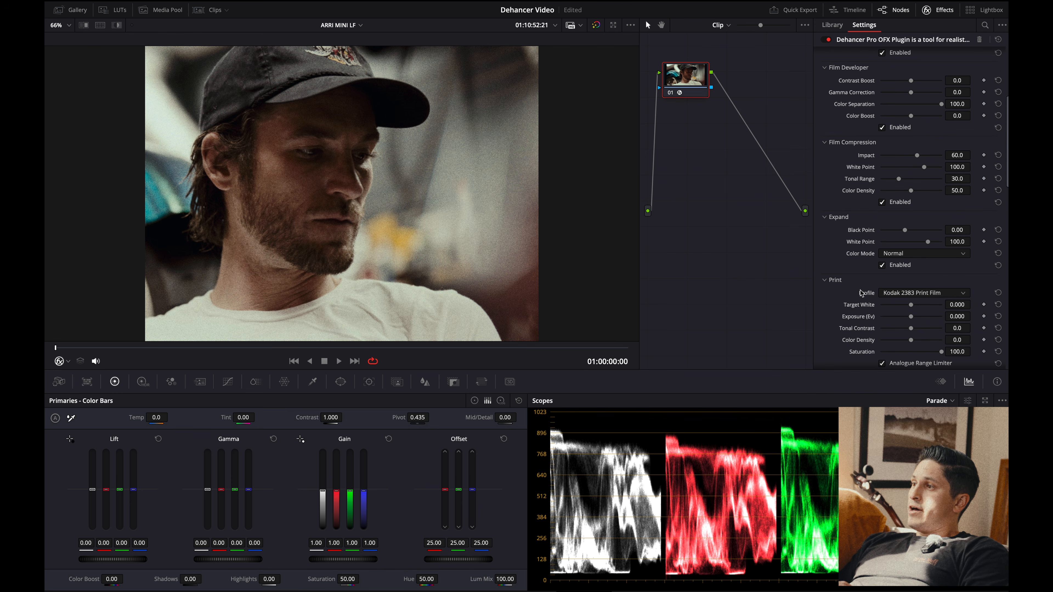
pyautogui.scroll(5, 908, 303)
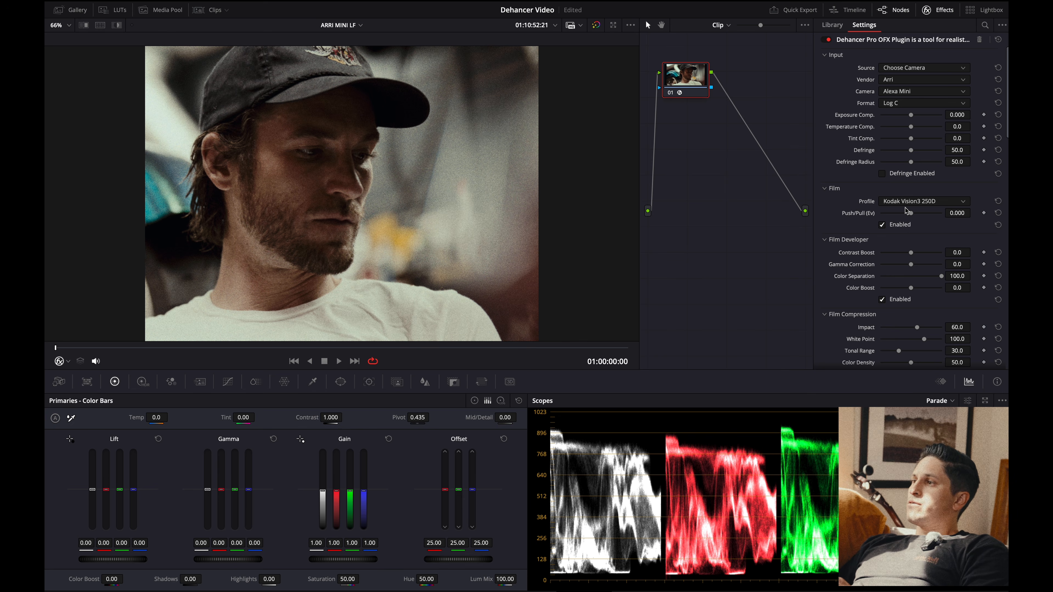
pyautogui.moveTo(911, 115); pyautogui.dragTo(950, 101)
# - Raise the Film Developer Contrast Boost to about 3.7
pyautogui.scroll(-2, 914, 116)
pyautogui.scroll(-3, 875, 188)
pyautogui.moveTo(957, 191); pyautogui.dragTo(972, 191)
pyautogui.scroll(-2, 904, 207)
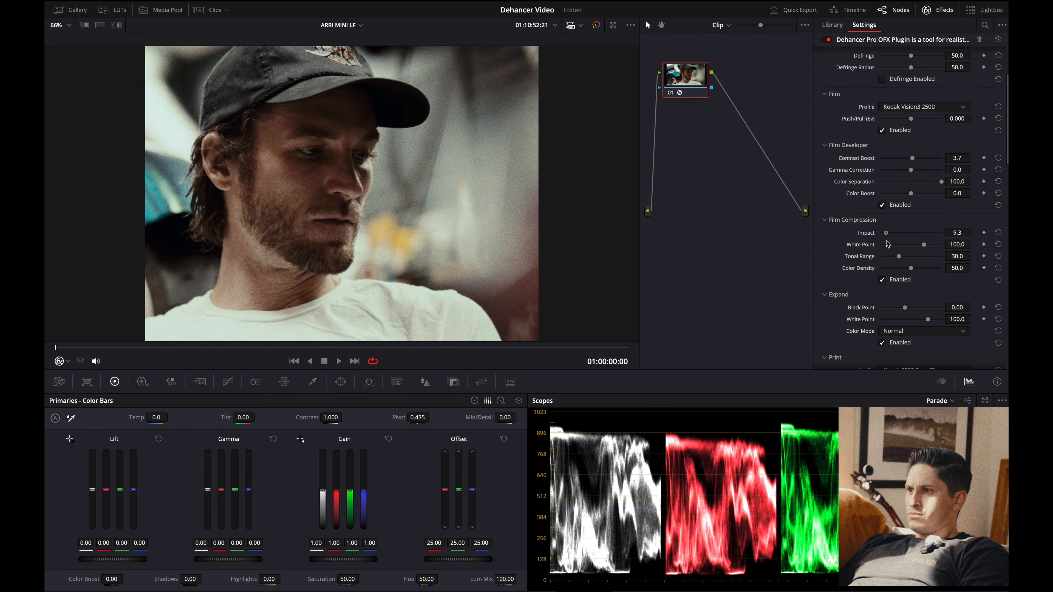
# - Set Film Compression to Impact 56.6, White Point 101.0 and Tonal Range 71.3, and Expand to Black Point 0.54 and White Point 92.1
pyautogui.moveTo(917, 233); pyautogui.dragTo(915, 255)
pyautogui.scroll(-2, 933, 228)
pyautogui.moveTo(925, 212)
pyautogui.mouseDown()
pyautogui.moveTo(915, 220)
pyautogui.moveTo(925, 240)
pyautogui.moveTo(914, 222)
pyautogui.moveTo(924, 222)
pyautogui.moveTo(900, 211)
pyautogui.moveTo(921, 220)
pyautogui.moveTo(910, 239)
pyautogui.moveTo(909, 198)
pyautogui.mouseUp()
# - Adjust the Print settings to Target White 0.791, Exposure -0.023, Tonal Contrast 0.4 and Color Density 24.0
pyautogui.scroll(-3, 911, 207)
pyautogui.scroll(-3, 916, 224)
pyautogui.scroll(-1, 912, 237)
pyautogui.scroll(-3, 914, 231)
# - Set the Color Head to Yellow-Blue -4.3, Magenta-Green -2.7 and Cyan-Red -2.7, comparing with it off and on
pyautogui.click(882, 231)
pyautogui.click(883, 232)
pyautogui.moveTo(909, 198); pyautogui.dragTo(907, 198)
# - Review the Film Grain profiles, keep 35 mm ISO 250 and set the grain Amount to 20
pyautogui.scroll(-1, 943, 295)
pyautogui.click(944, 295)
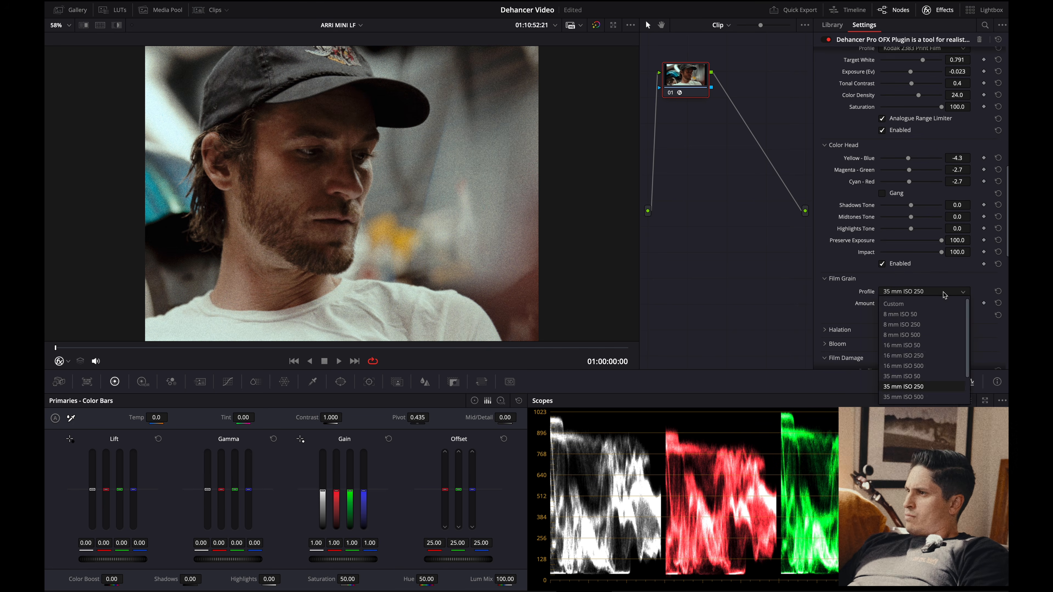
pyautogui.click(944, 295)
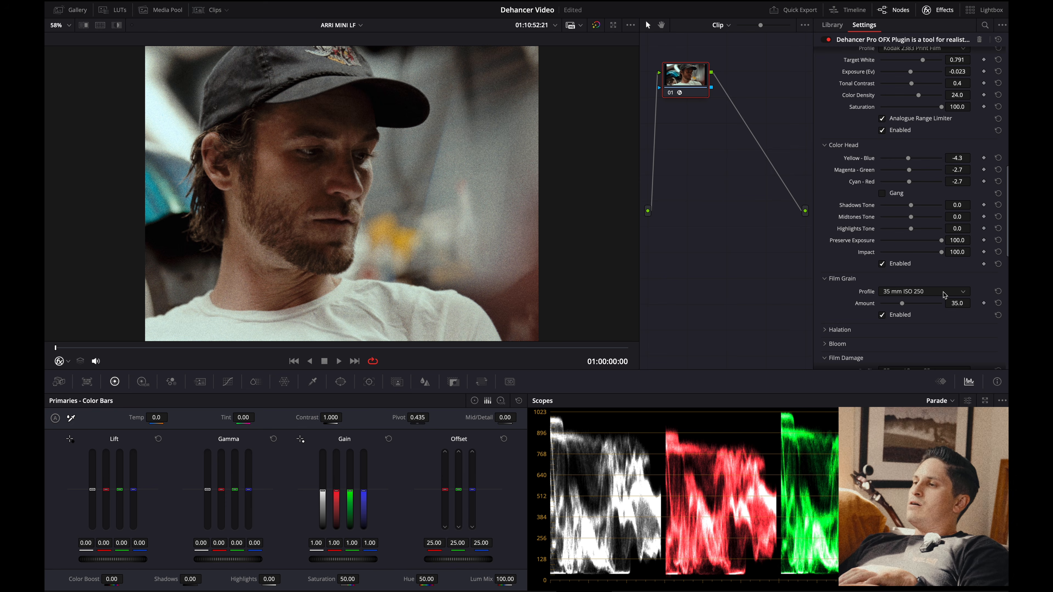
pyautogui.scroll(-2, 844, 311)
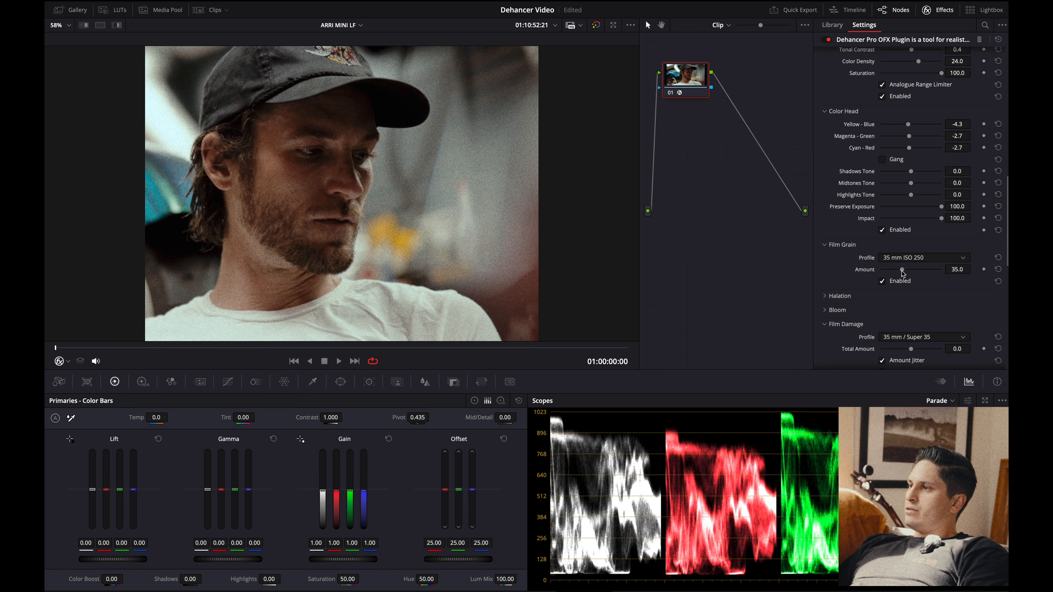
pyautogui.moveTo(903, 274); pyautogui.dragTo(891, 274)
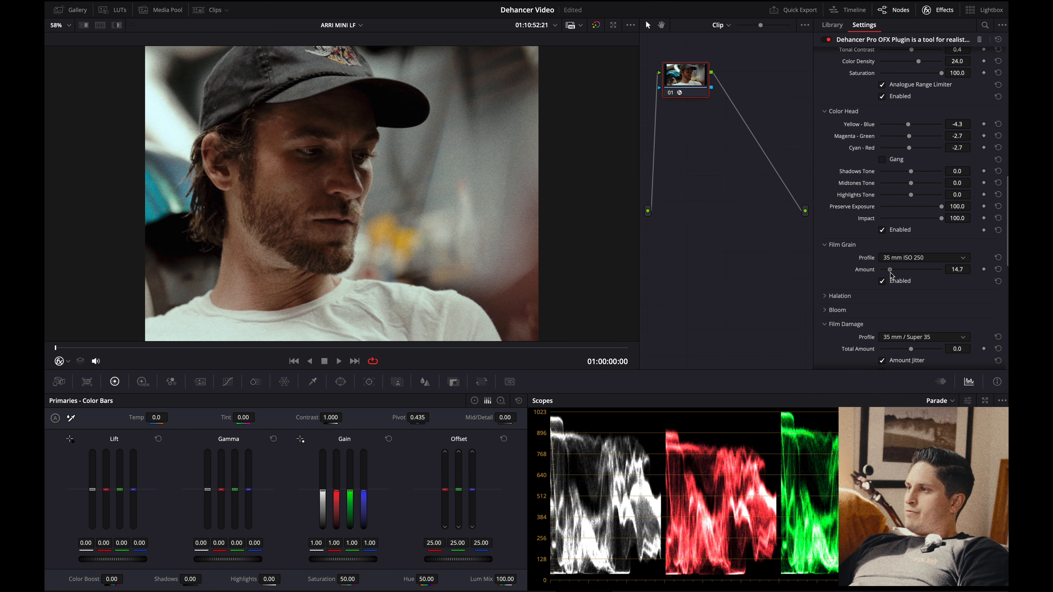
pyautogui.click(956, 270)
pyautogui.write('20')
pyautogui.press('Return')
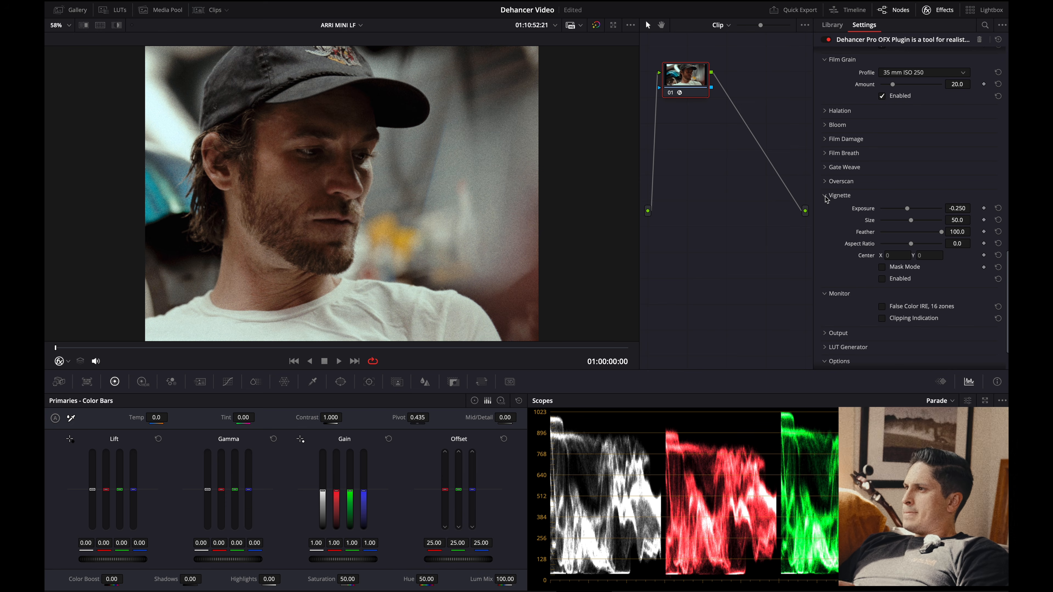
# - Compare the image with the Vignette off and on, leave it enabled and set its Exposure to about -0.140
pyautogui.click(886, 282)
pyautogui.click(885, 282)
pyautogui.click(886, 283)
pyautogui.click(882, 279)
pyautogui.click(882, 279)
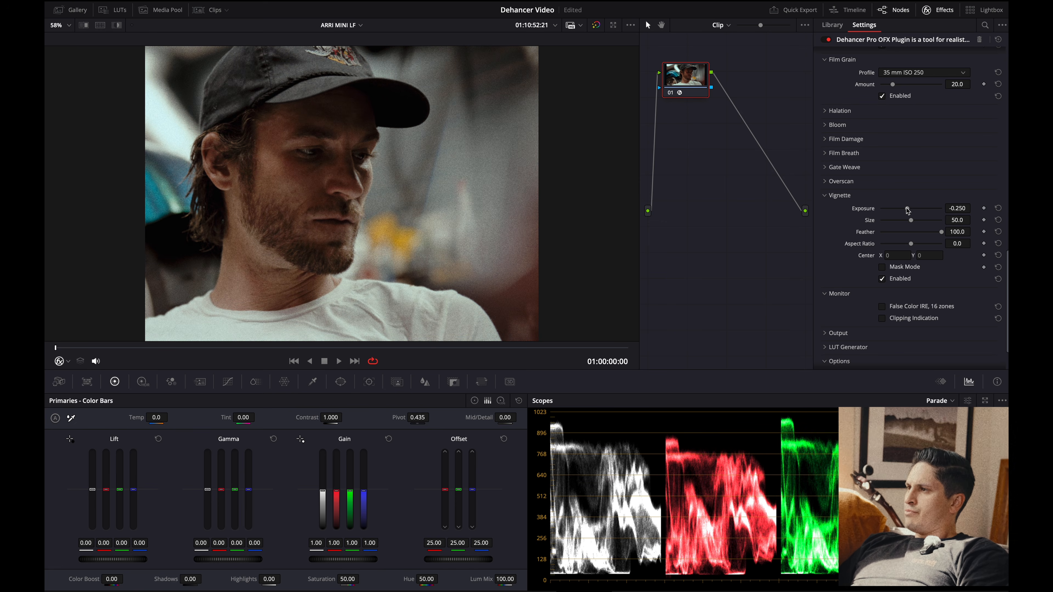
pyautogui.moveTo(908, 210); pyautogui.dragTo(910, 210)
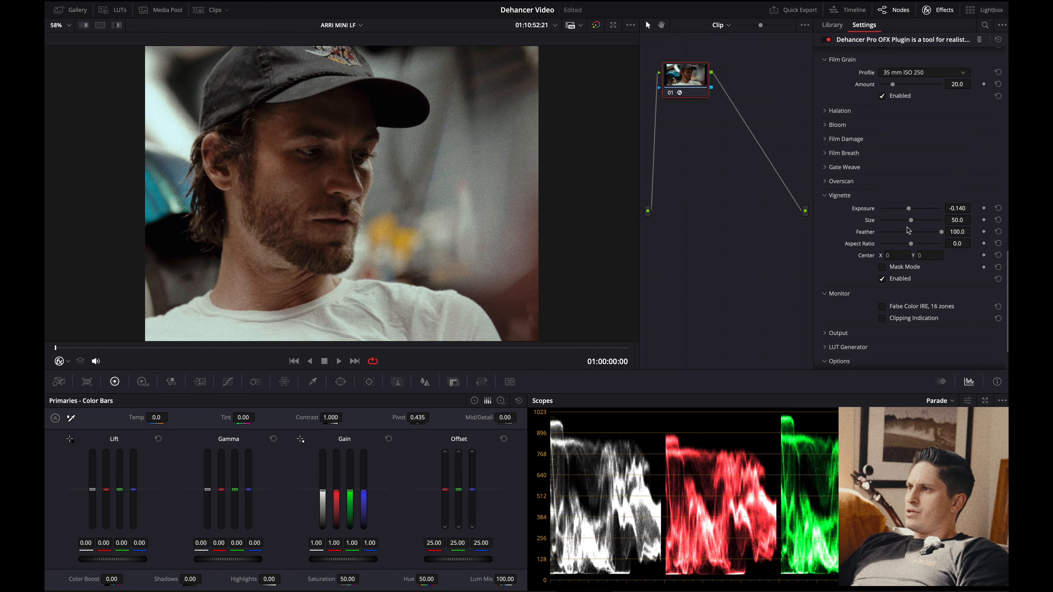
# - Enlarge the Vignette Size to about 66.7 with Mask Mode shown, and turn Mask Mode back off
pyautogui.click(882, 267)
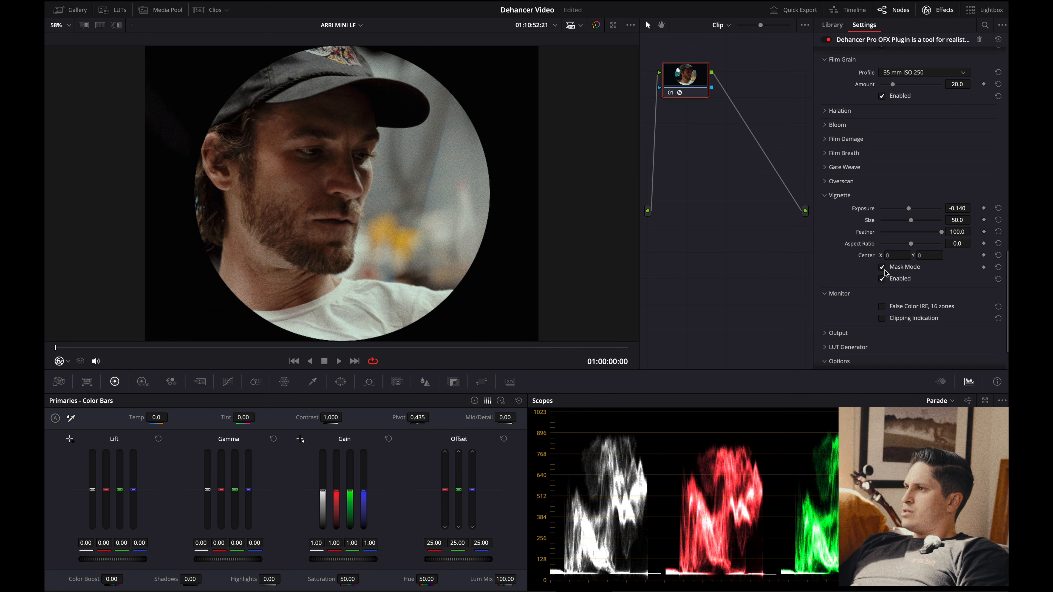
pyautogui.moveTo(915, 222); pyautogui.dragTo(922, 223)
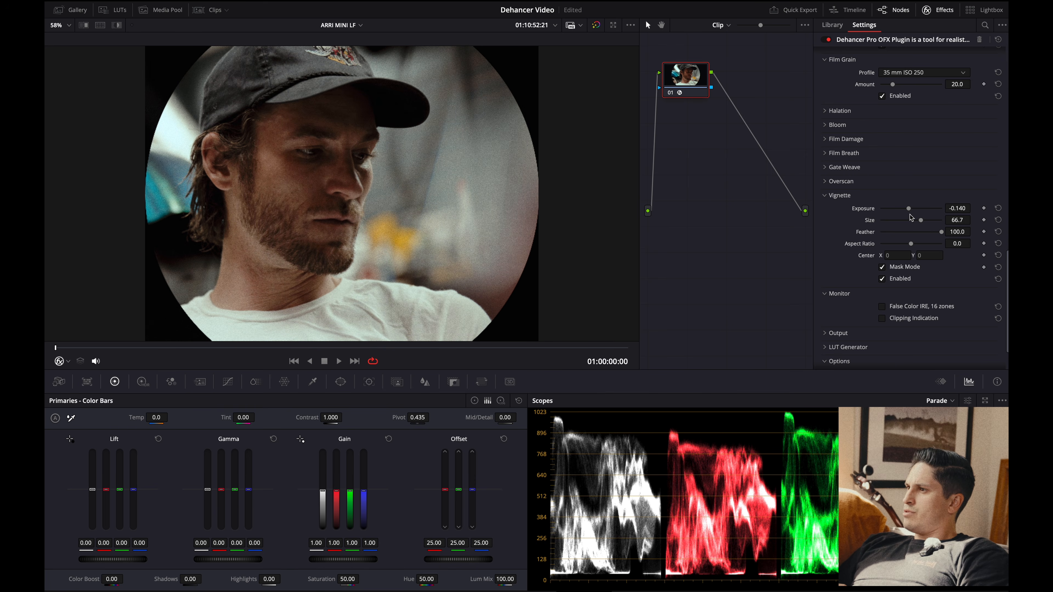
pyautogui.click(882, 268)
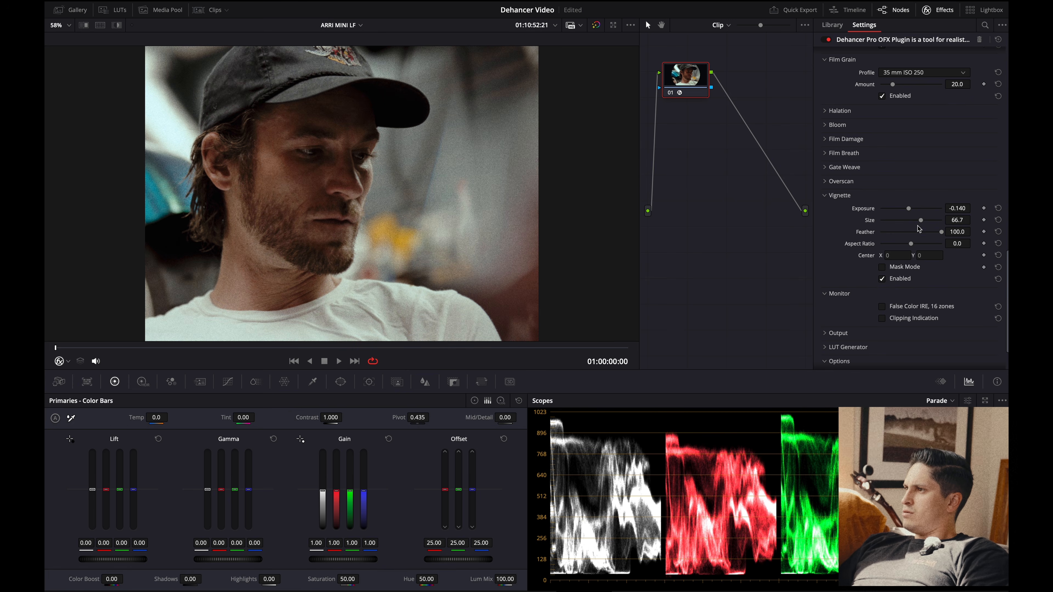
# - Set the Vignette Exposure to about -0.326 and compare the image with the vignette off and on
pyautogui.moveTo(908, 209); pyautogui.dragTo(908, 210)
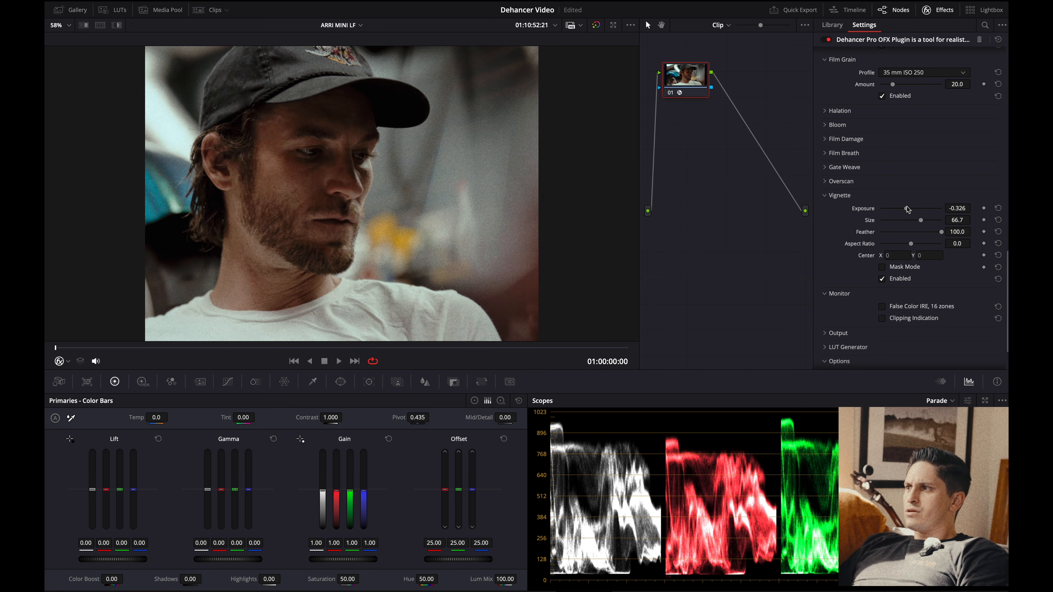
pyautogui.click(881, 279)
pyautogui.click(882, 280)
pyautogui.click(882, 279)
pyautogui.click(882, 279)
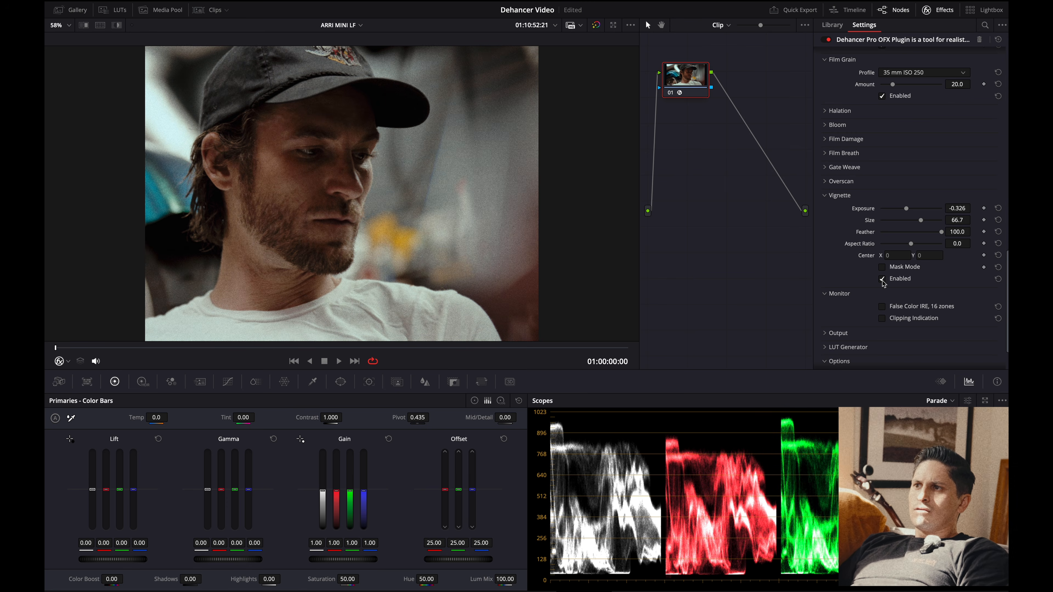
# - Scrub through the ARRI clip and play it back full screen to examine the graded look
pyautogui.click(360, 347)
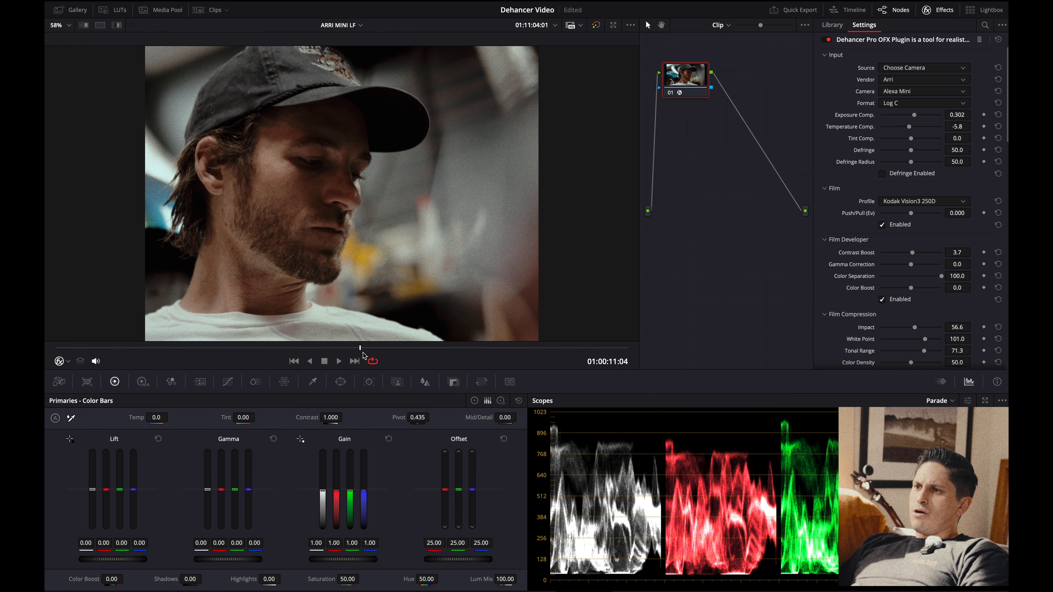
pyautogui.moveTo(224, 348); pyautogui.dragTo(58, 348)
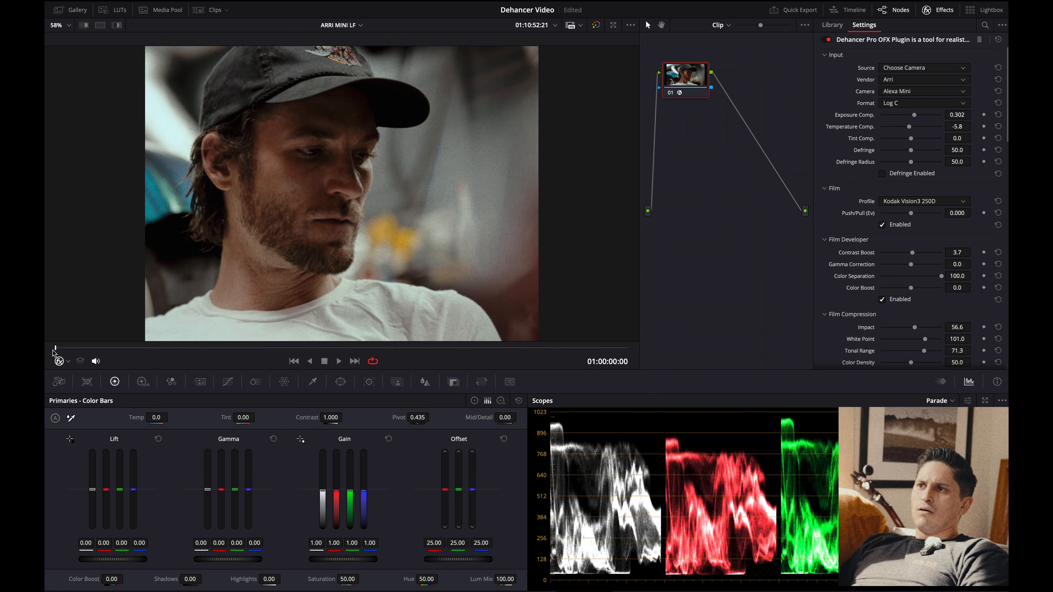
pyautogui.hotkey('ctrl', 'f')
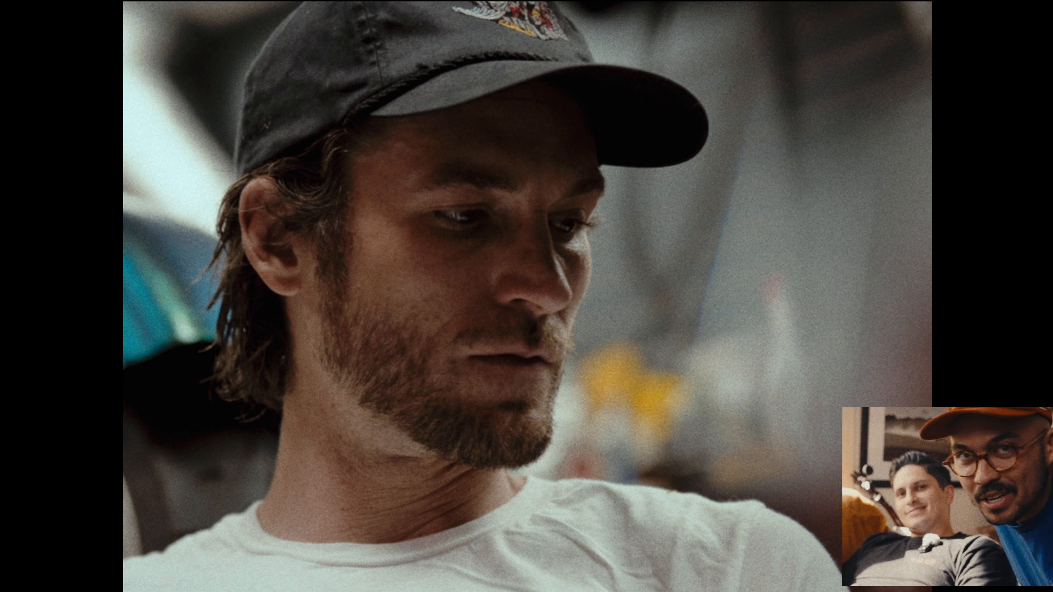
pyautogui.press('space')
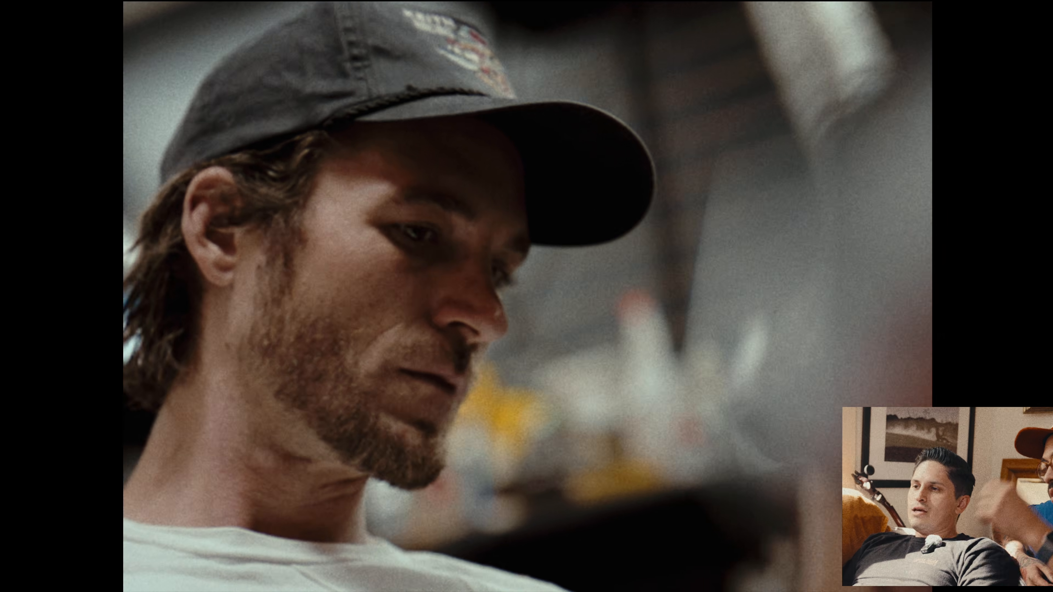
pyautogui.click(400, 362)
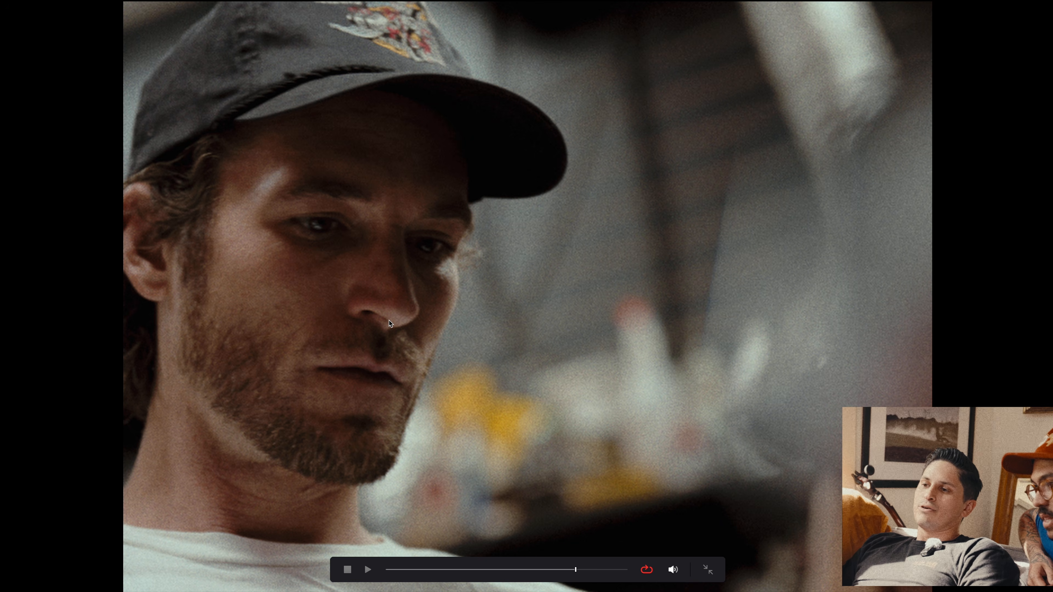
pyautogui.press('Escape')
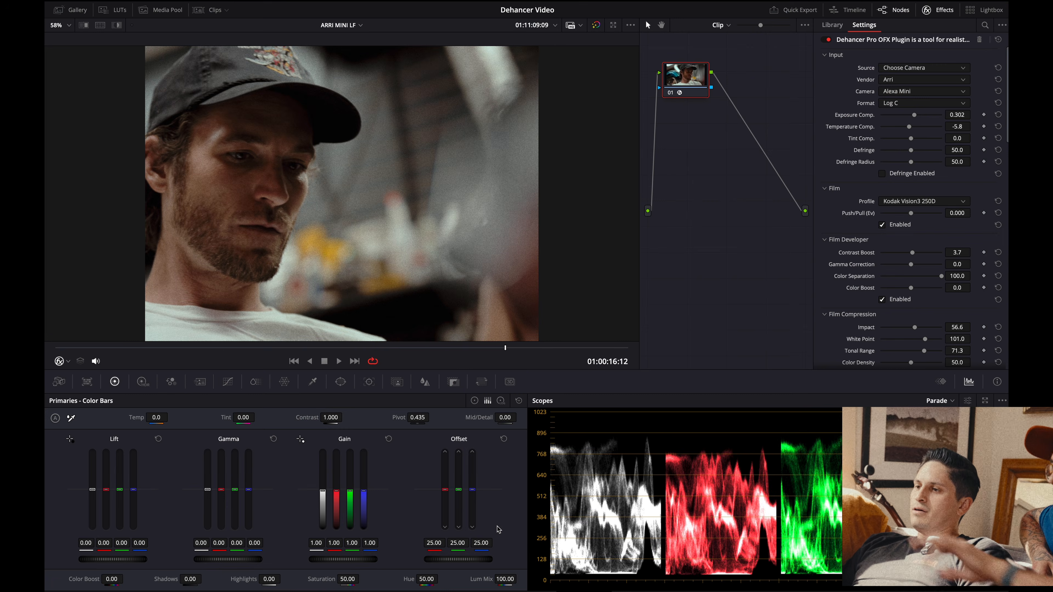
pyautogui.hotkey('ctrl', 'f')
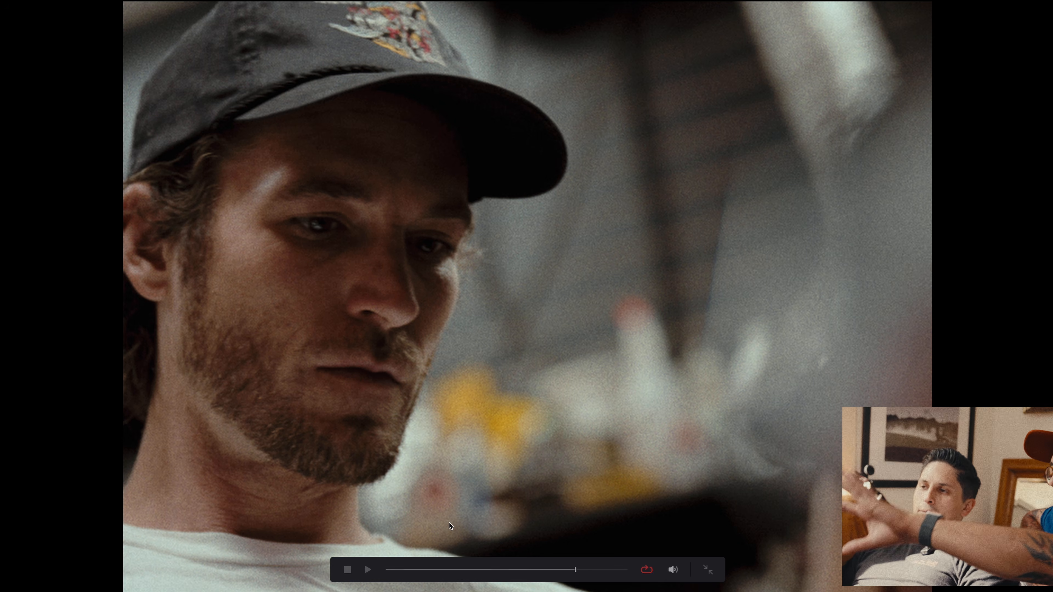
pyautogui.press('space')
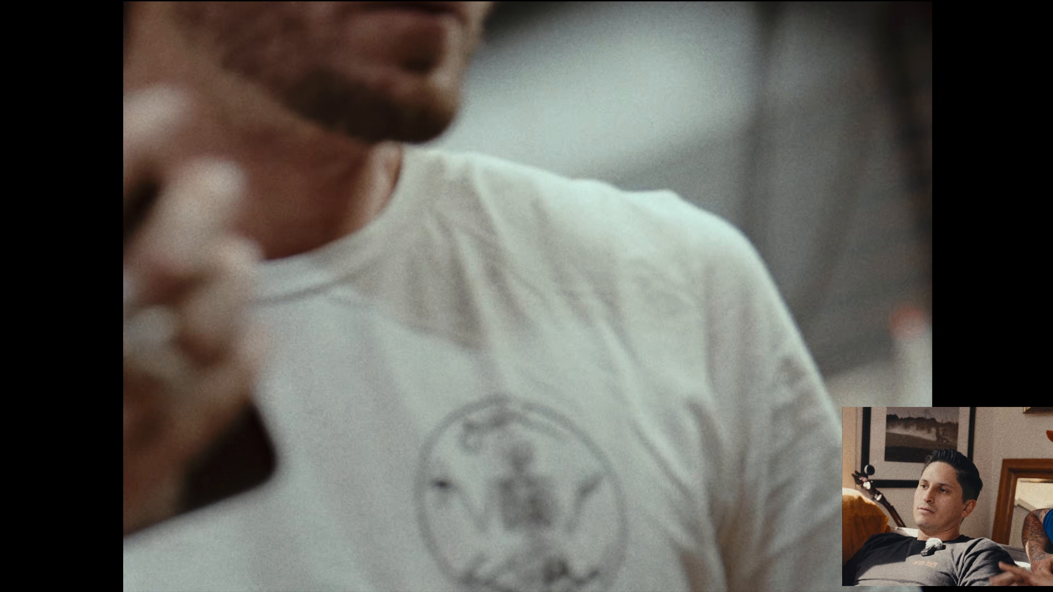
pyautogui.press('Escape')
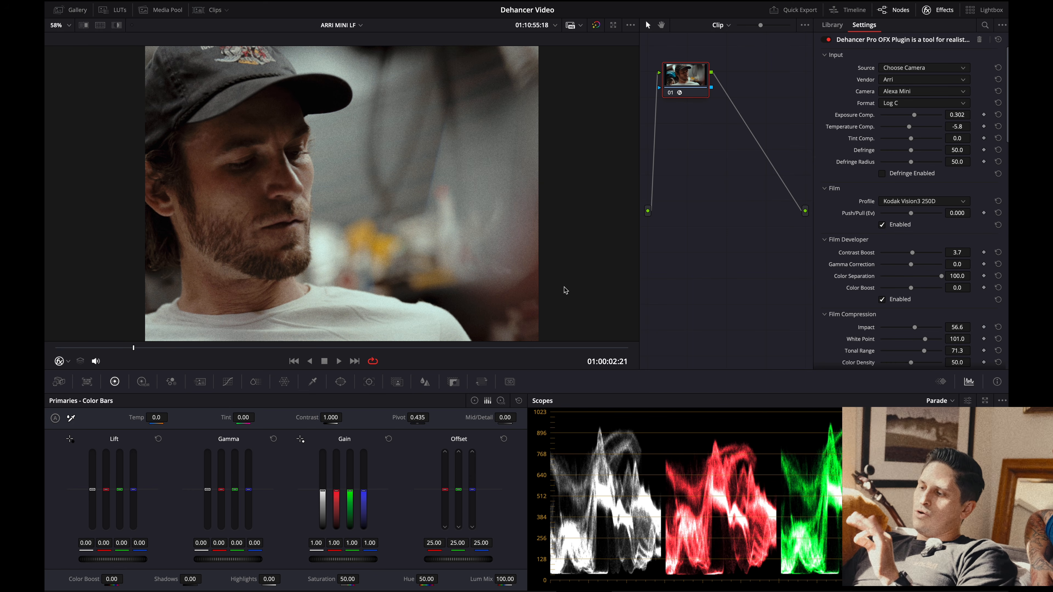
pyautogui.press('space')
pyautogui.press('super+f')
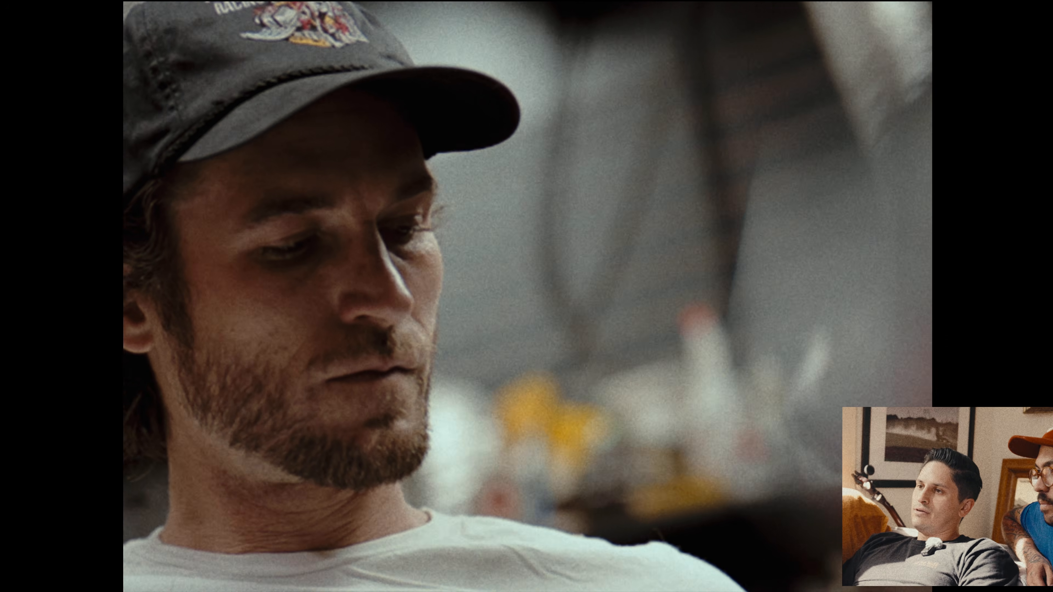
pyautogui.press('super+f')
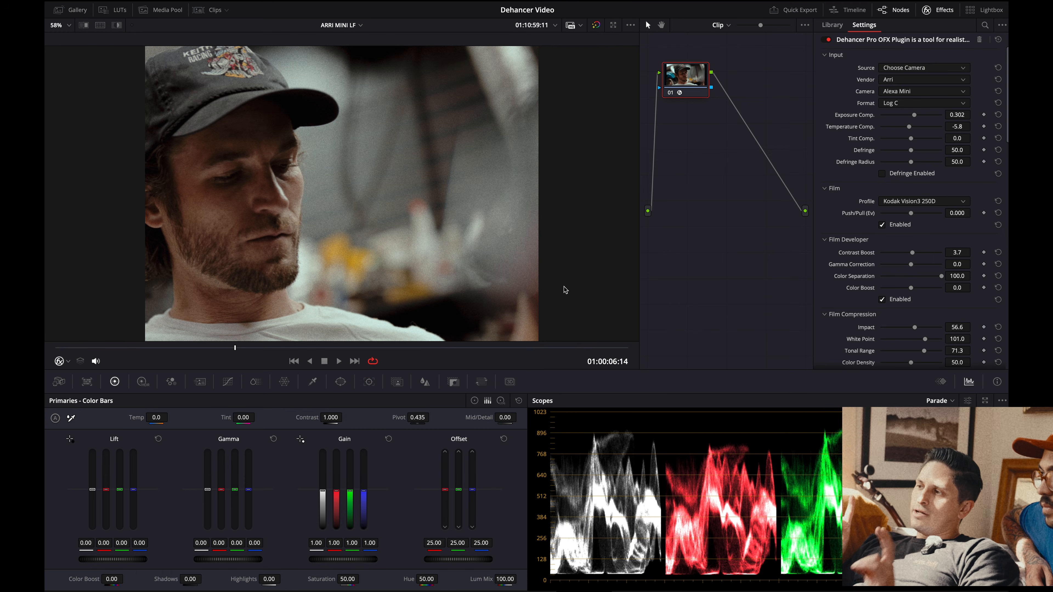
# - Inspect the clip full screen with Film Grain off, and re-enable Film Grain at an Amount of 12
pyautogui.scroll(-10, 823, 291)
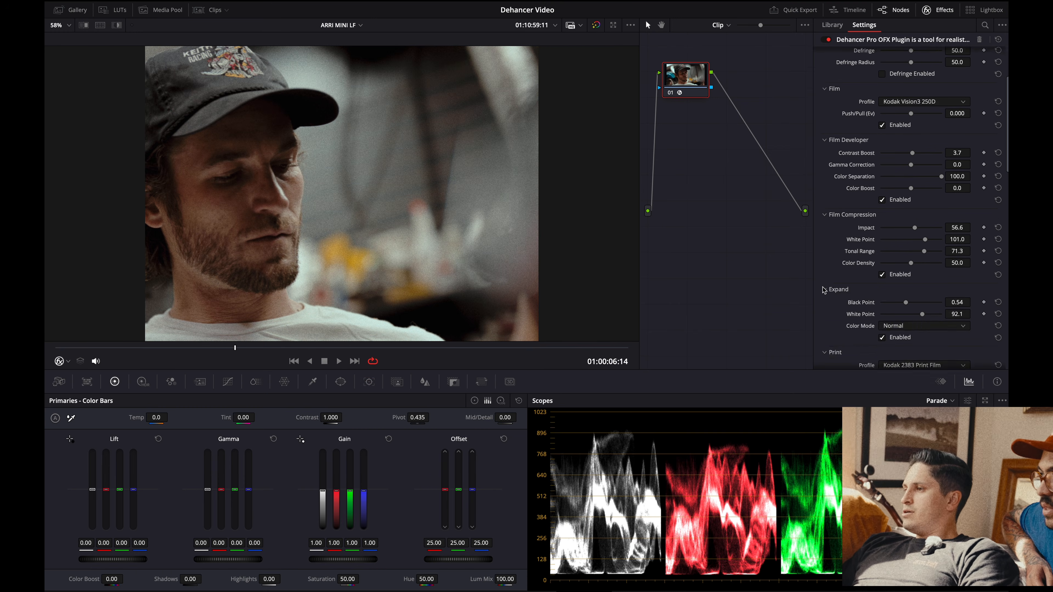
pyautogui.press('super+f')
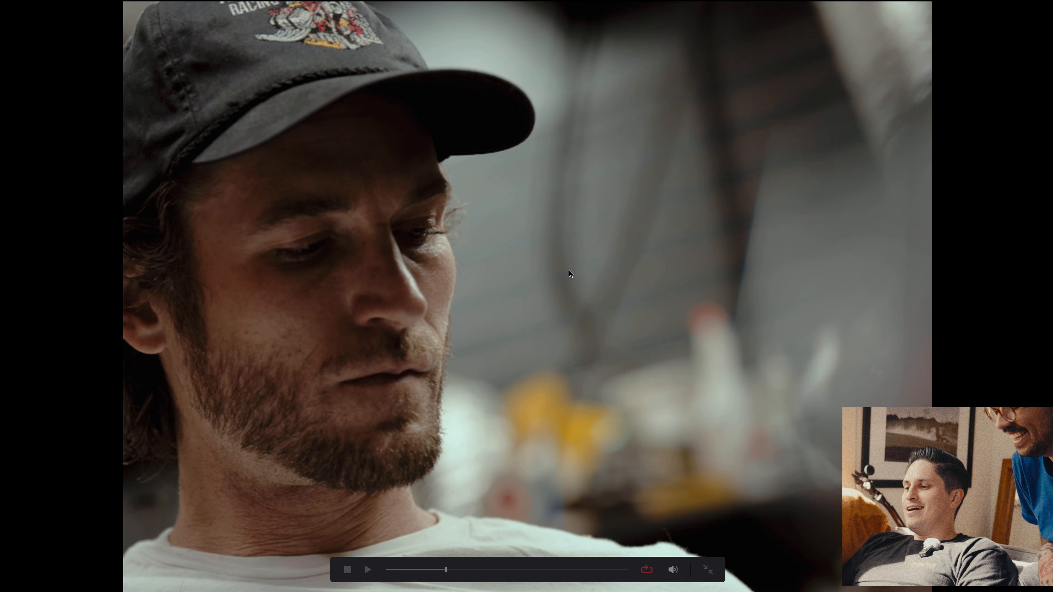
pyautogui.press('Escape')
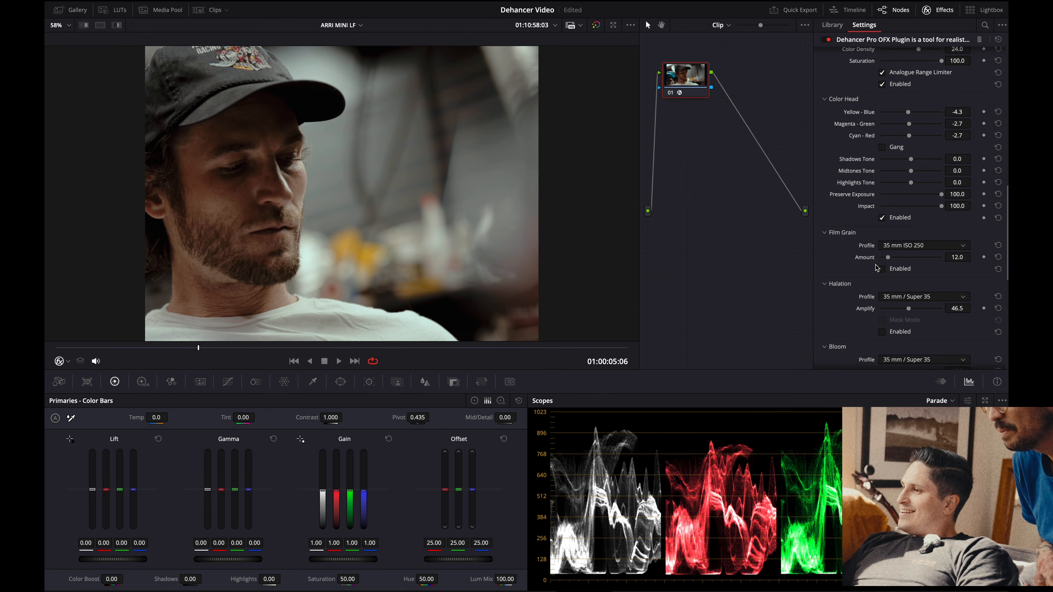
pyautogui.click(881, 269)
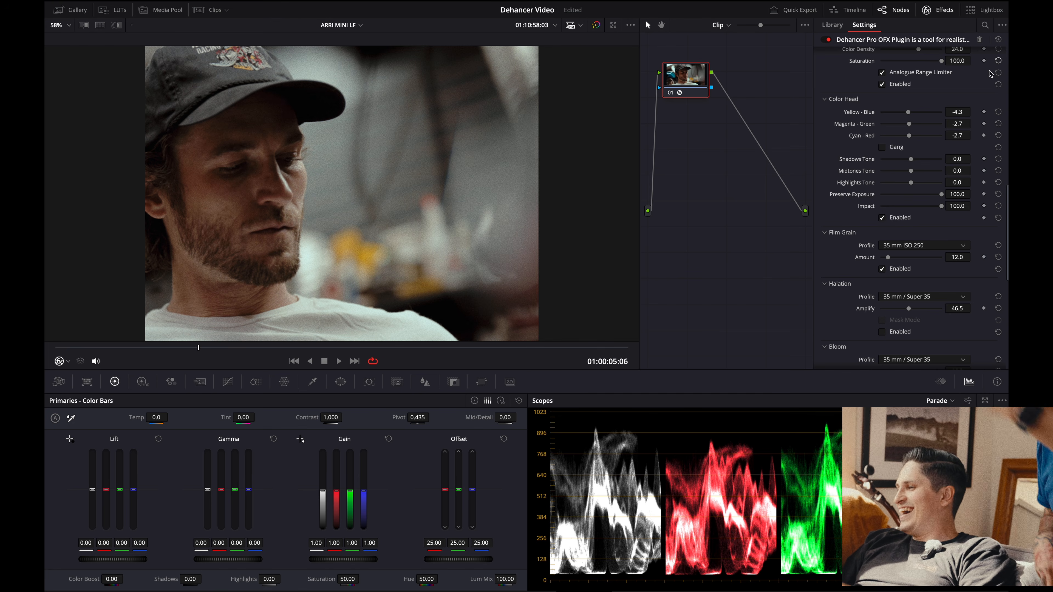
# - Enable Halation and Bloom with the 35 mm / Super 35 profile and raise the Amplify of both to 100
pyautogui.click(882, 331)
pyautogui.moveTo(909, 309); pyautogui.dragTo(947, 309)
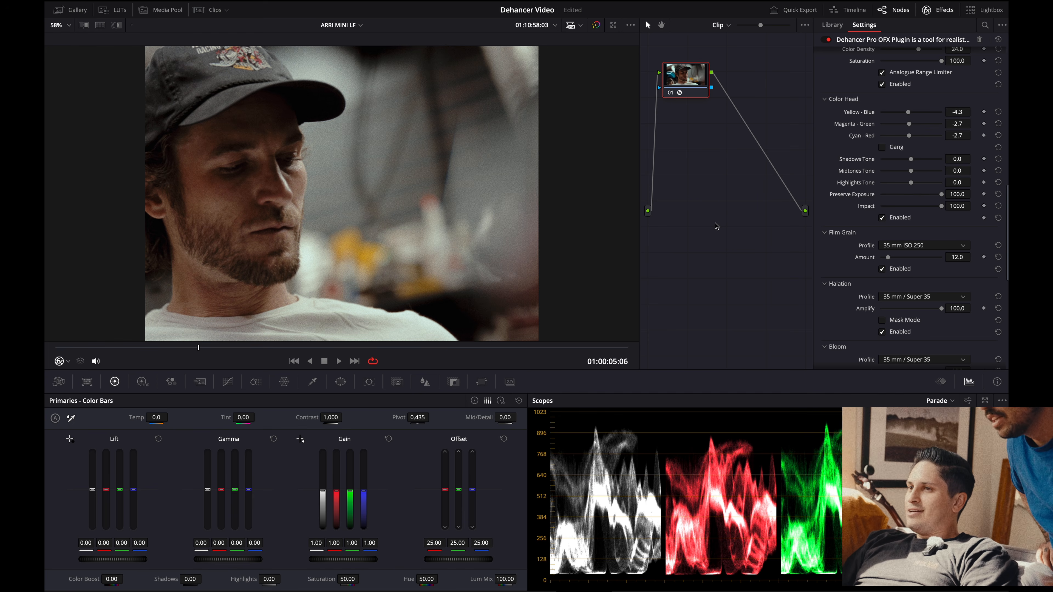
pyautogui.scroll(-3, 891, 265)
pyautogui.click(882, 315)
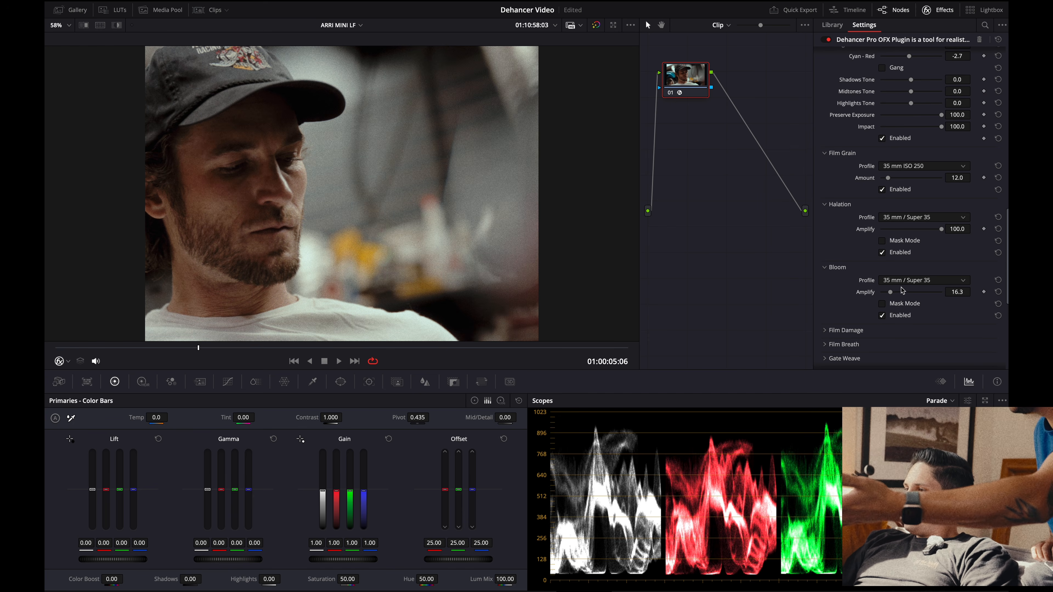
pyautogui.moveTo(891, 293); pyautogui.dragTo(992, 295)
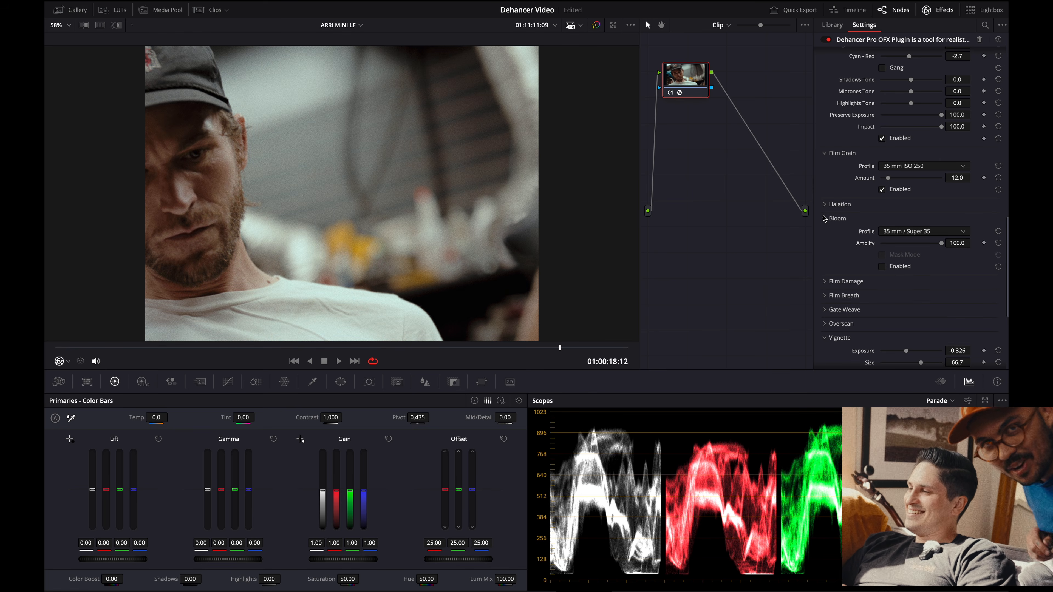
pyautogui.scroll(3, 847, 215)
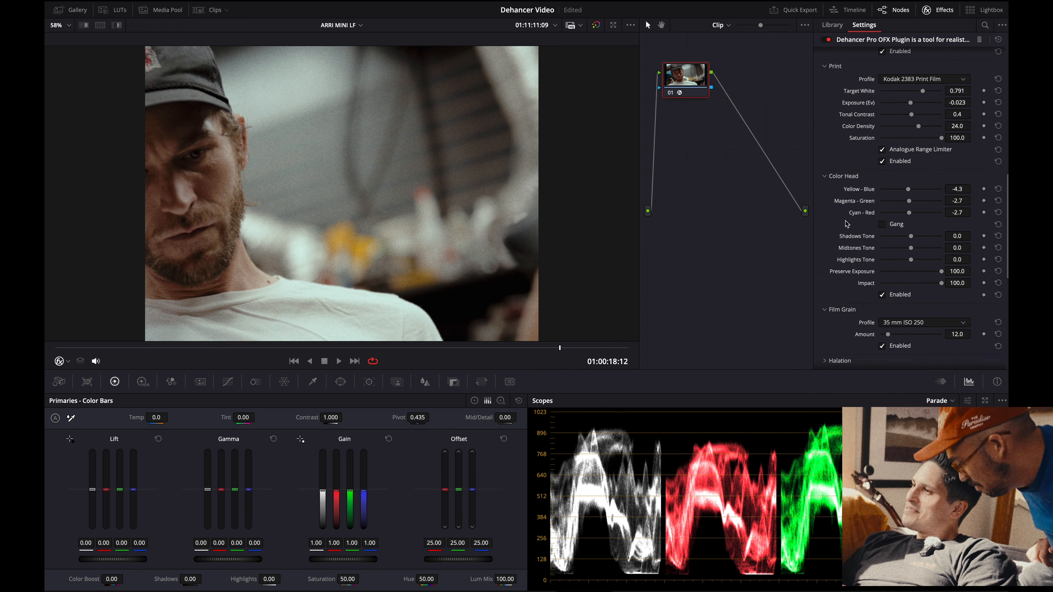